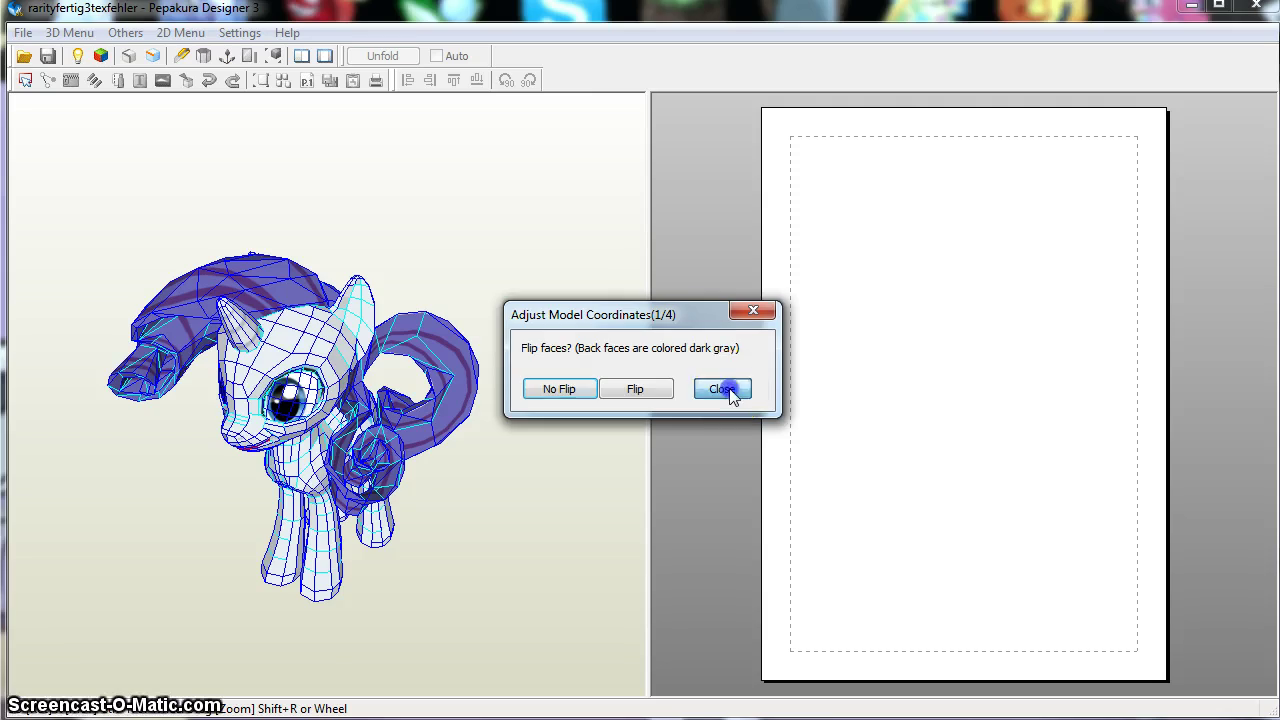
# - Examine the pony model's head, mane and tail up close and from a different angle
pyautogui.scroll(4, 489, 448)
pyautogui.scroll(-3, 490, 450)
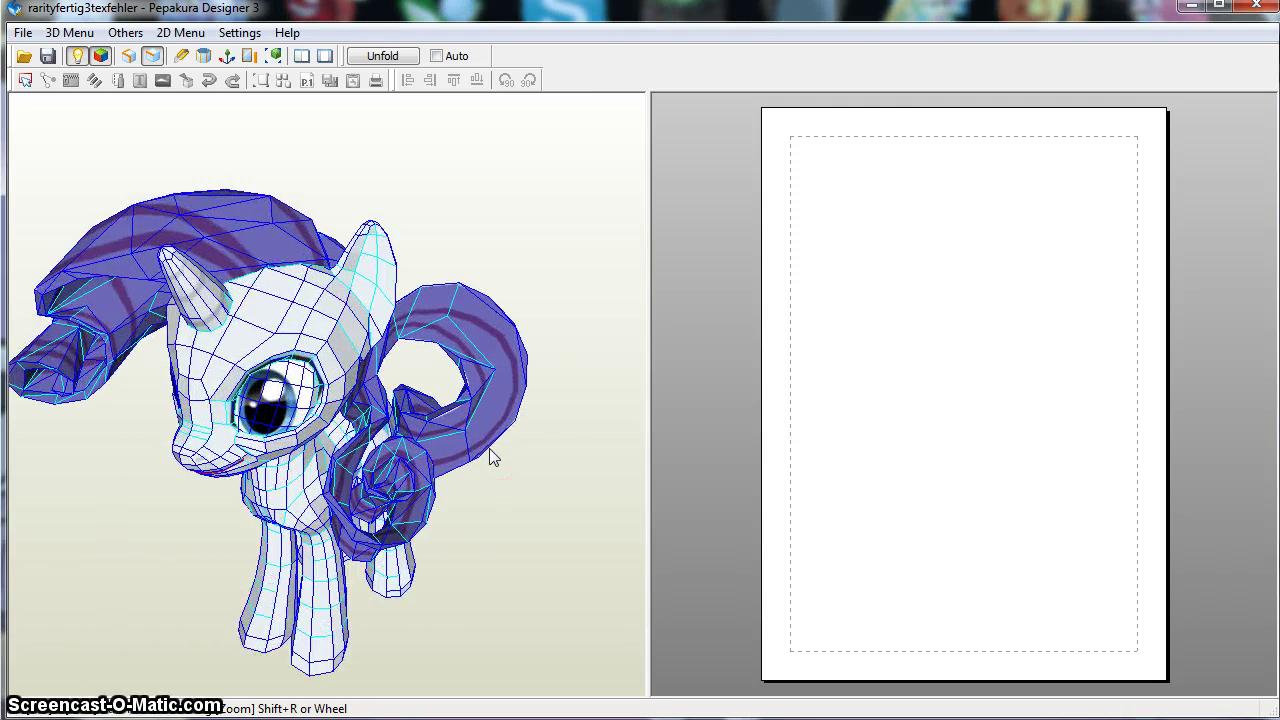
pyautogui.scroll(5, 490, 450)
pyautogui.scroll(-5, 490, 450)
pyautogui.scroll(2, 490, 450)
pyautogui.click(484, 408)
pyautogui.moveTo(484, 408)
pyautogui.mouseDown()
pyautogui.moveTo(394, 371)
pyautogui.moveTo(266, 374)
pyautogui.moveTo(494, 333)
pyautogui.moveTo(494, 385)
pyautogui.mouseUp()
pyautogui.scroll(-2, 494, 409)
pyautogui.scroll(4, 500, 420)
pyautogui.scroll(1, 498, 416)
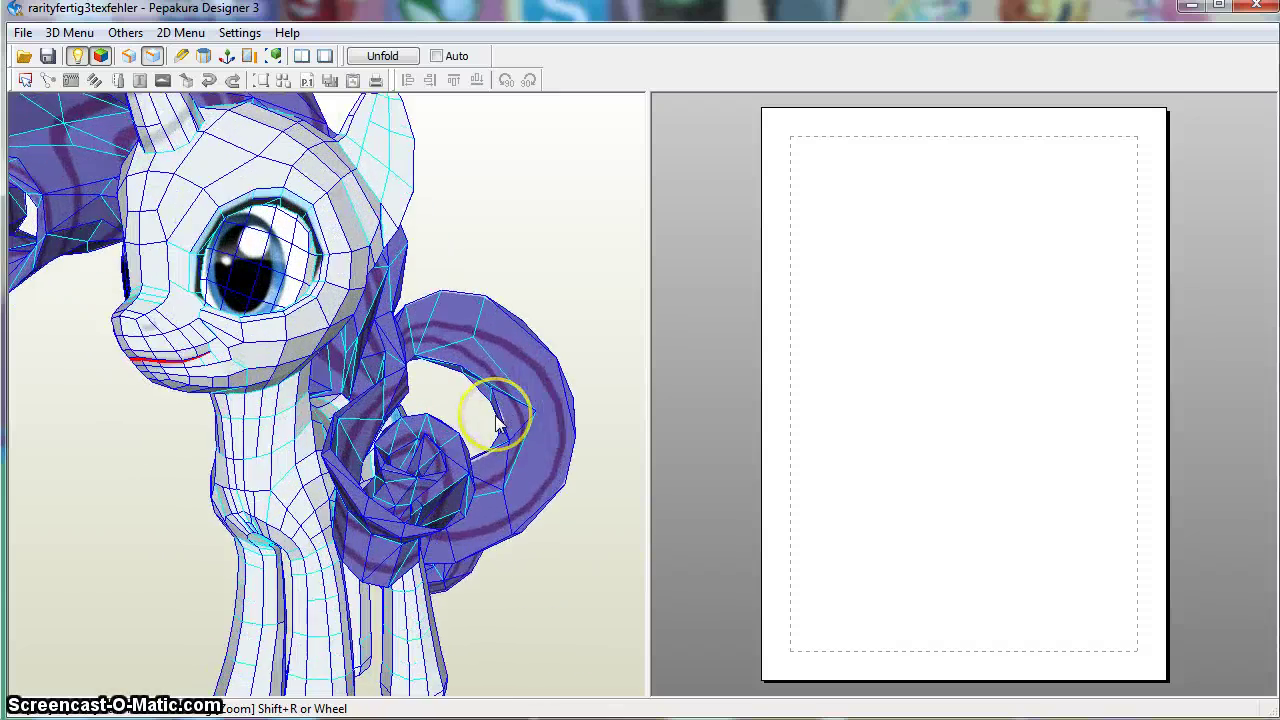
pyautogui.scroll(-3, 495, 415)
pyautogui.scroll(-1, 495, 415)
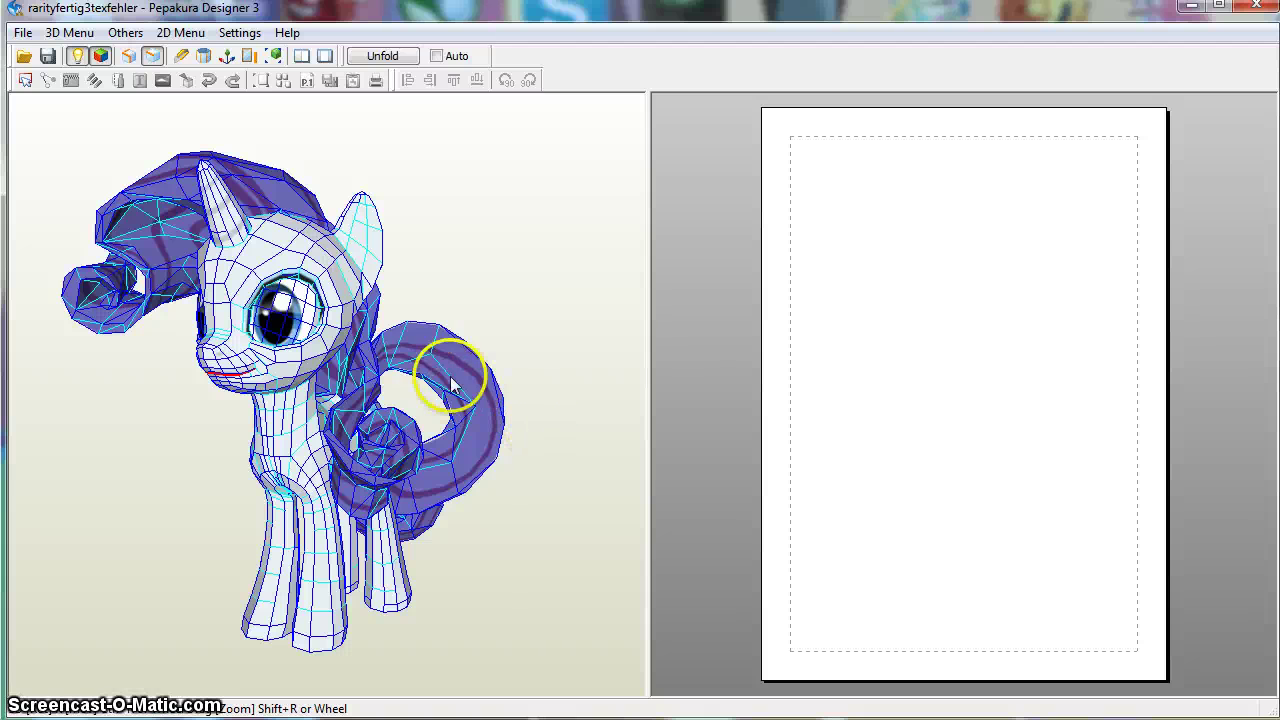
# - Try the Other paper size with a width of 211 mm in the print settings and return the paper size to A4
pyautogui.click(239, 38)
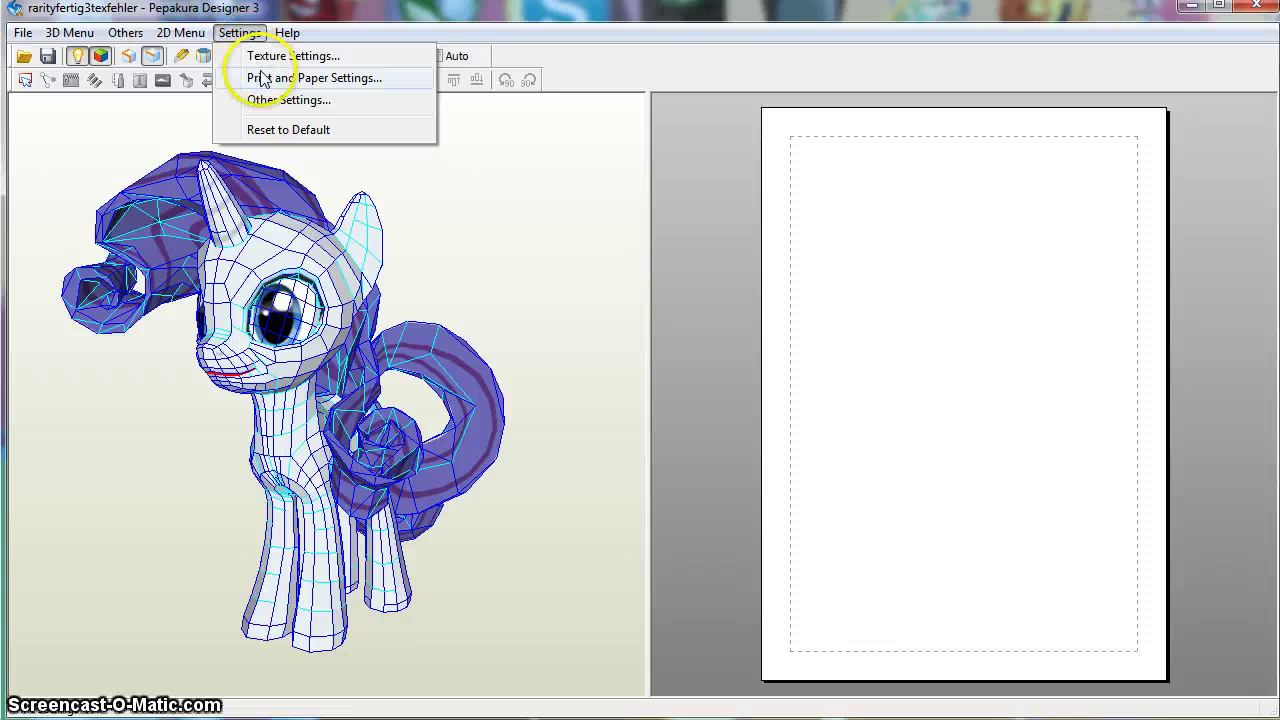
pyautogui.click(264, 80)
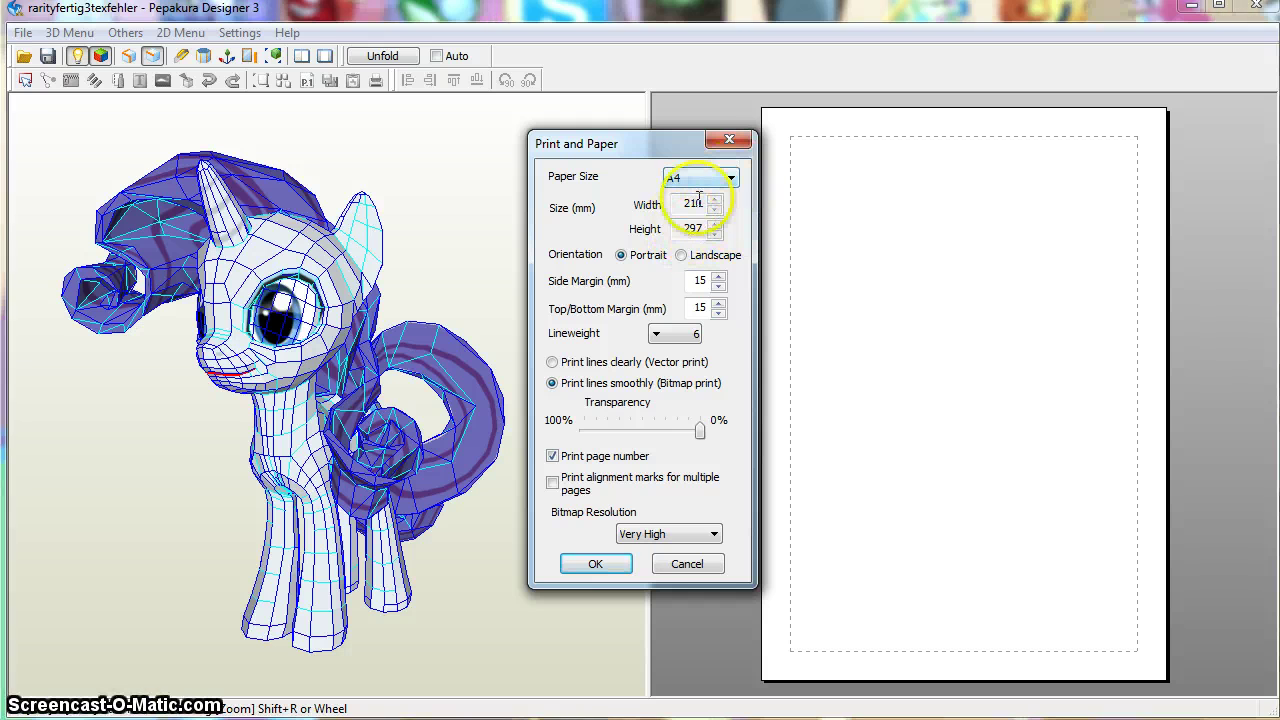
pyautogui.click(732, 178)
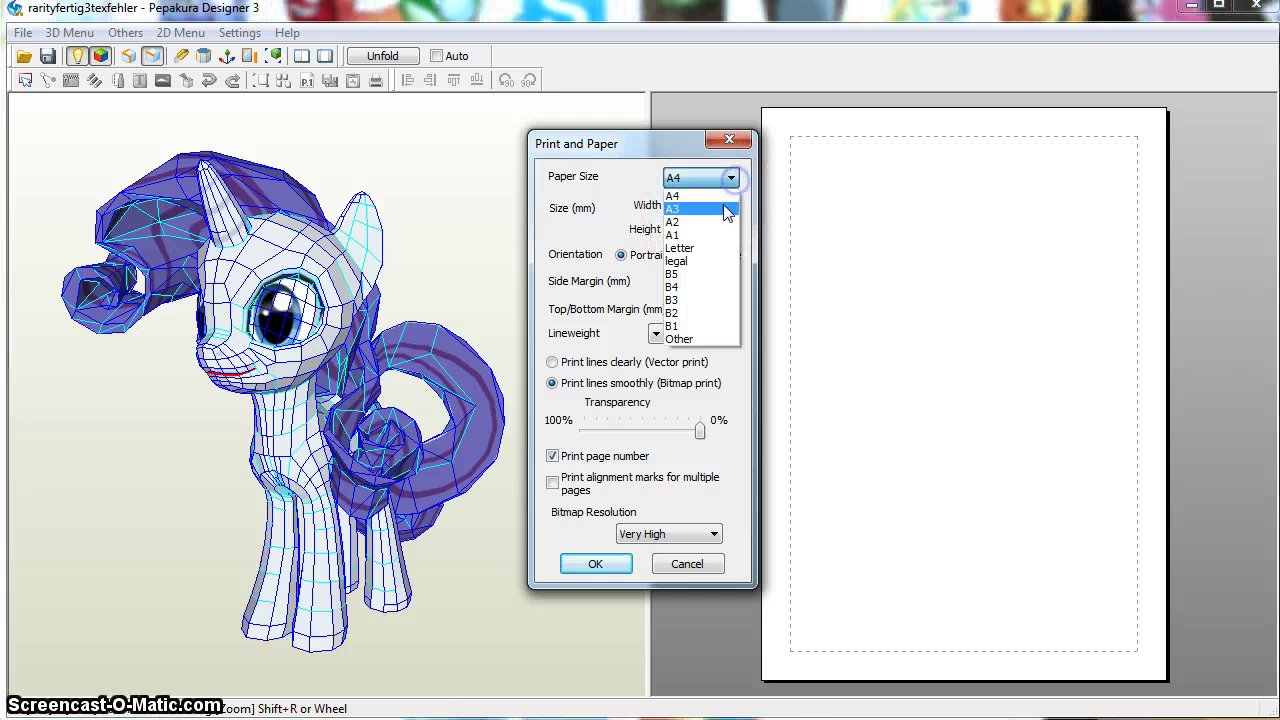
pyautogui.click(707, 340)
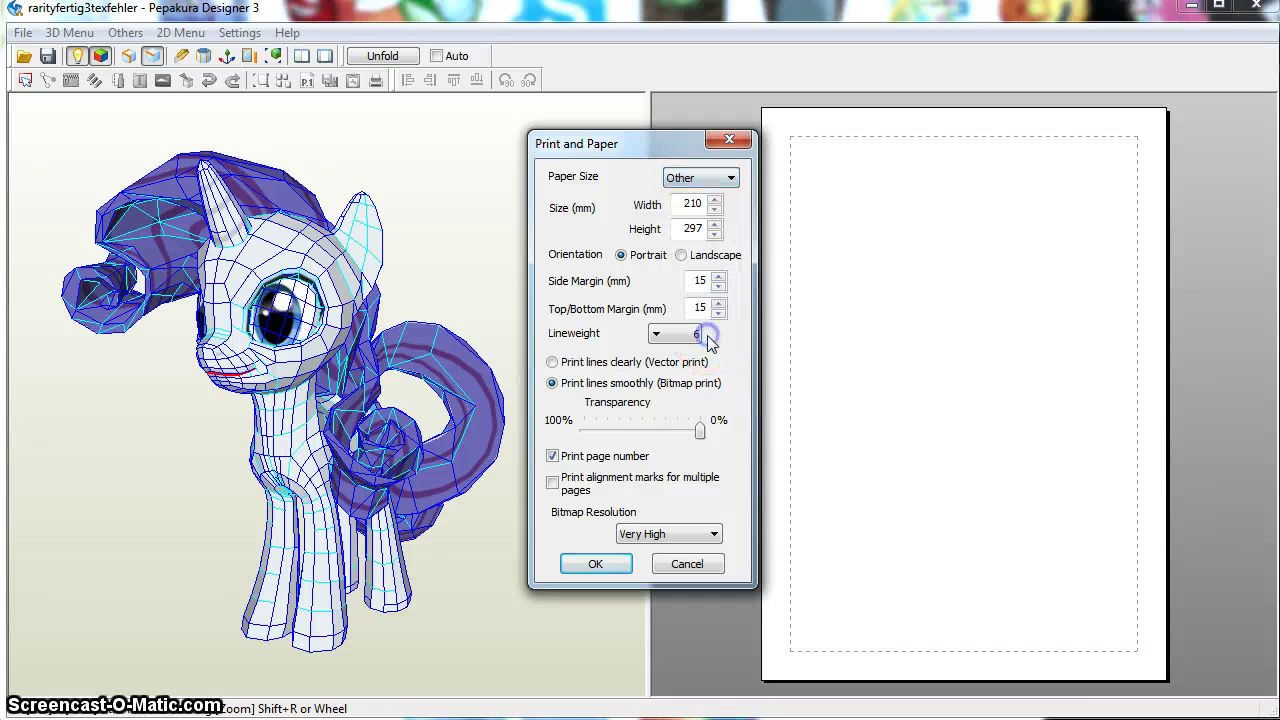
pyautogui.click(714, 201)
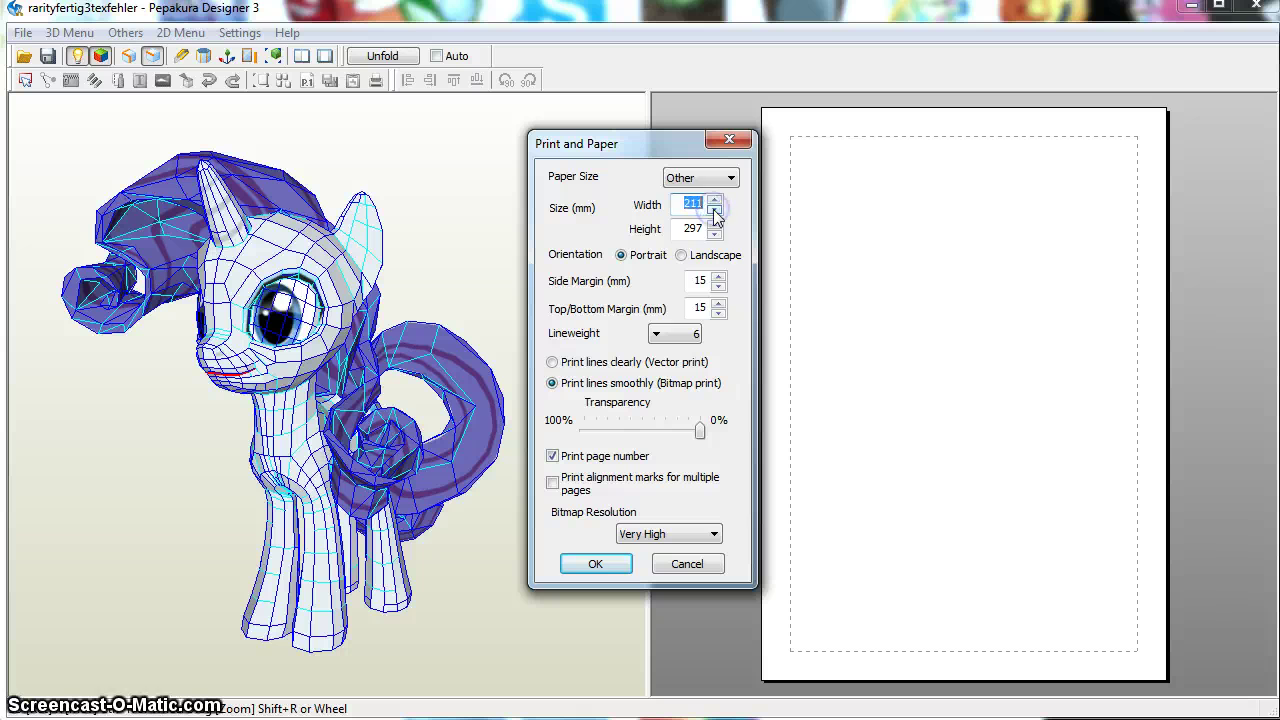
pyautogui.click(733, 178)
pyautogui.click(715, 197)
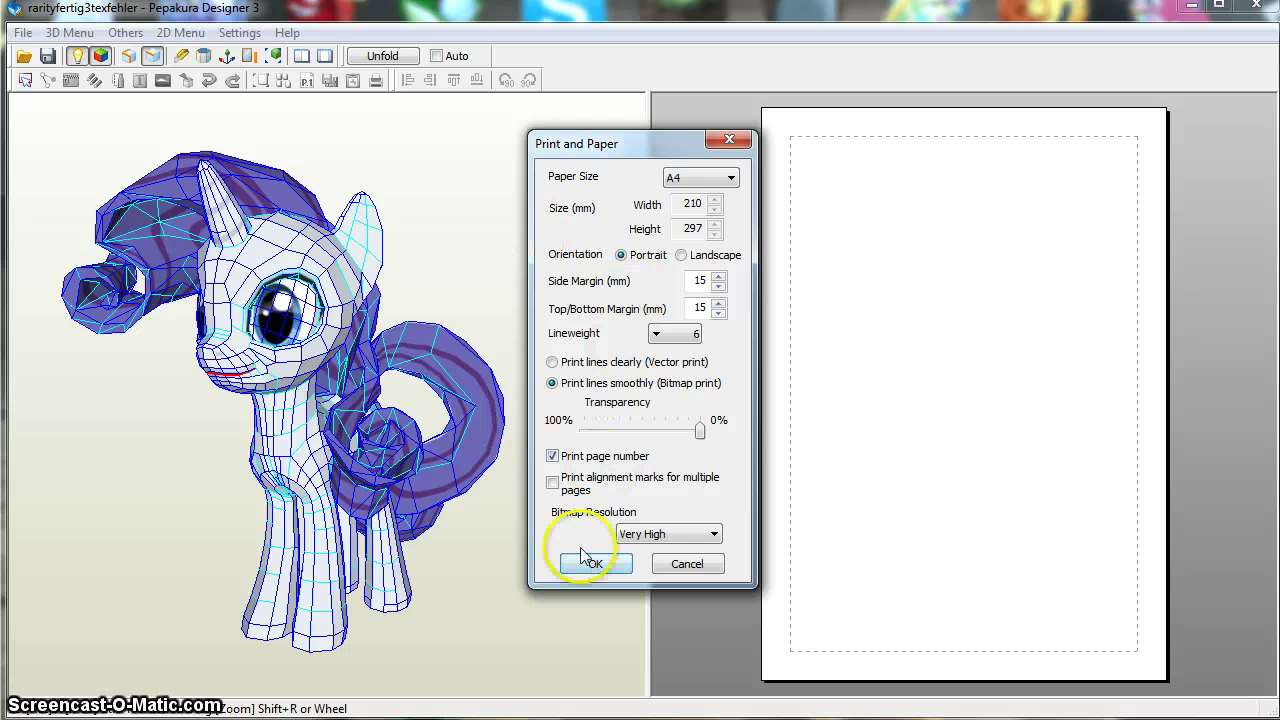
pyautogui.click(608, 563)
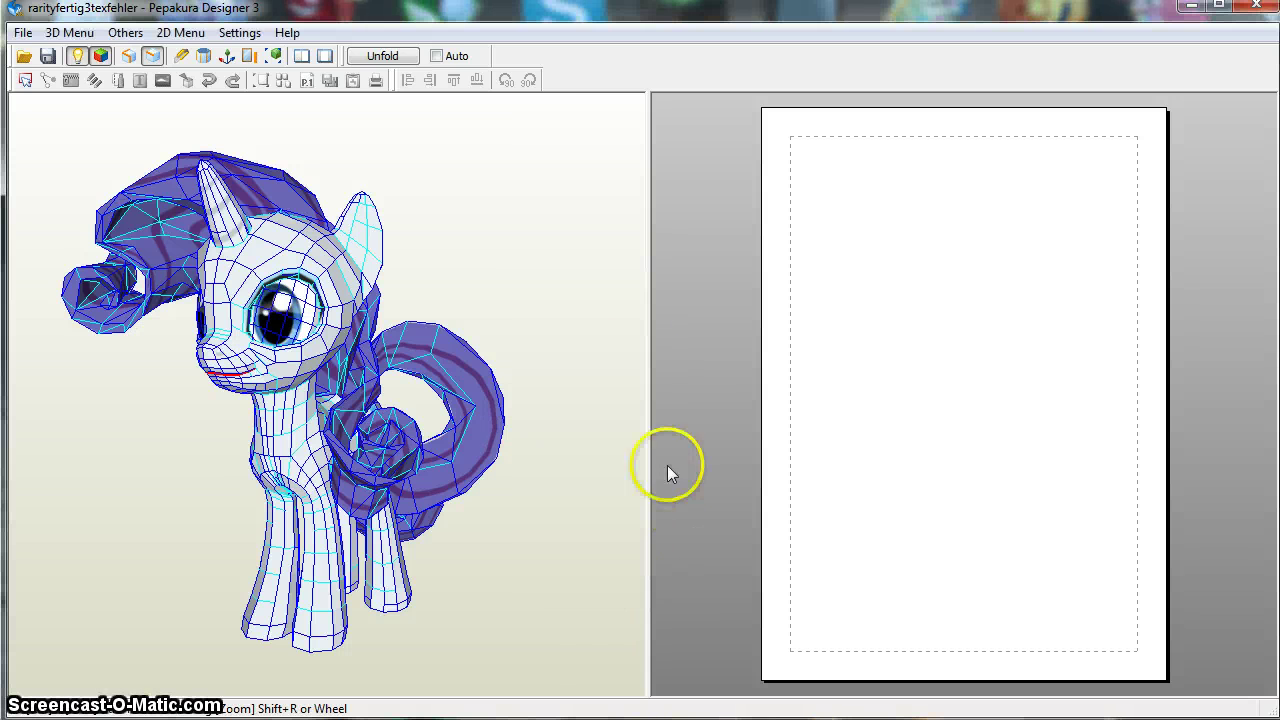
# - Unfold the model with automatic unfolding off, using a manual assembled height of 1000 mm
pyautogui.click(438, 58)
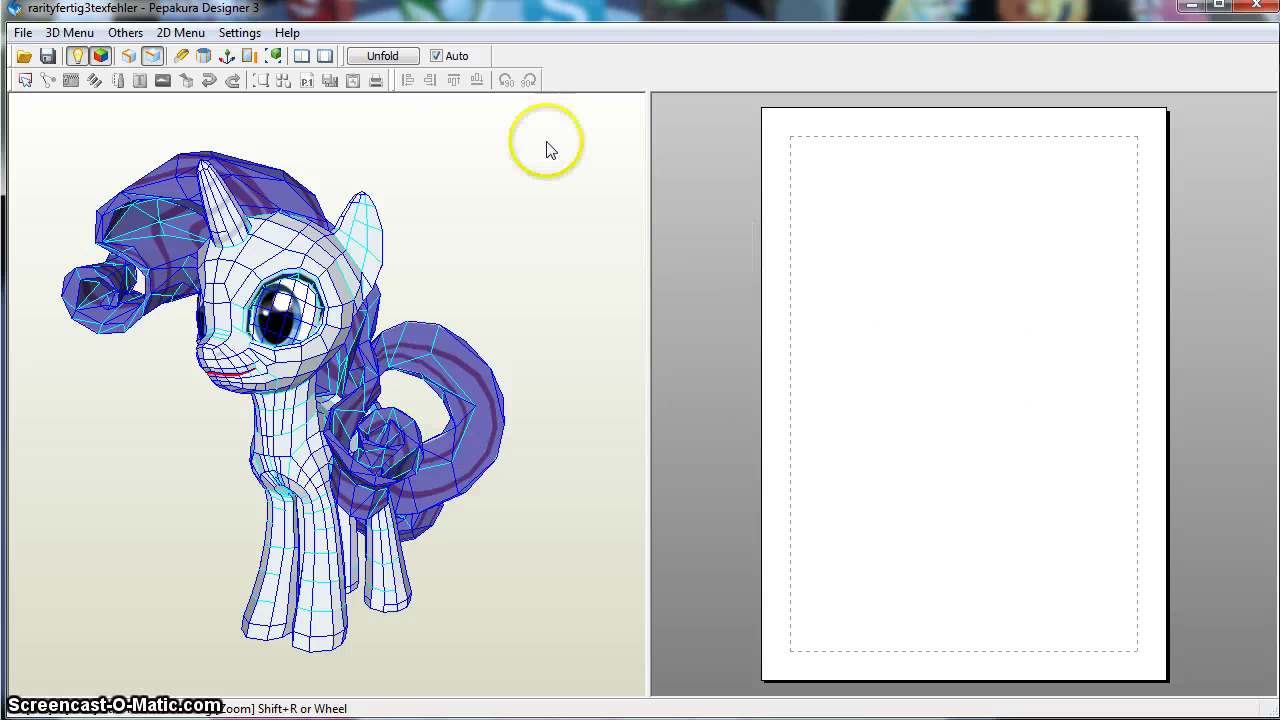
pyautogui.click(437, 57)
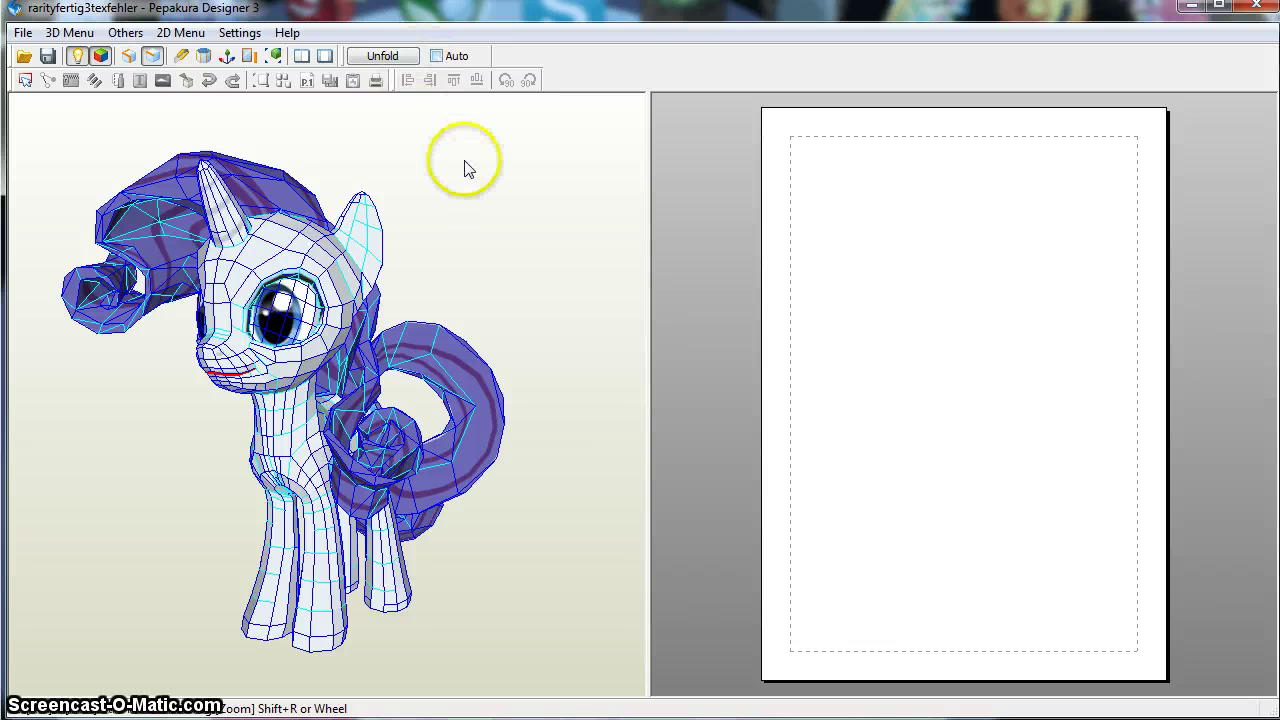
pyautogui.click(383, 56)
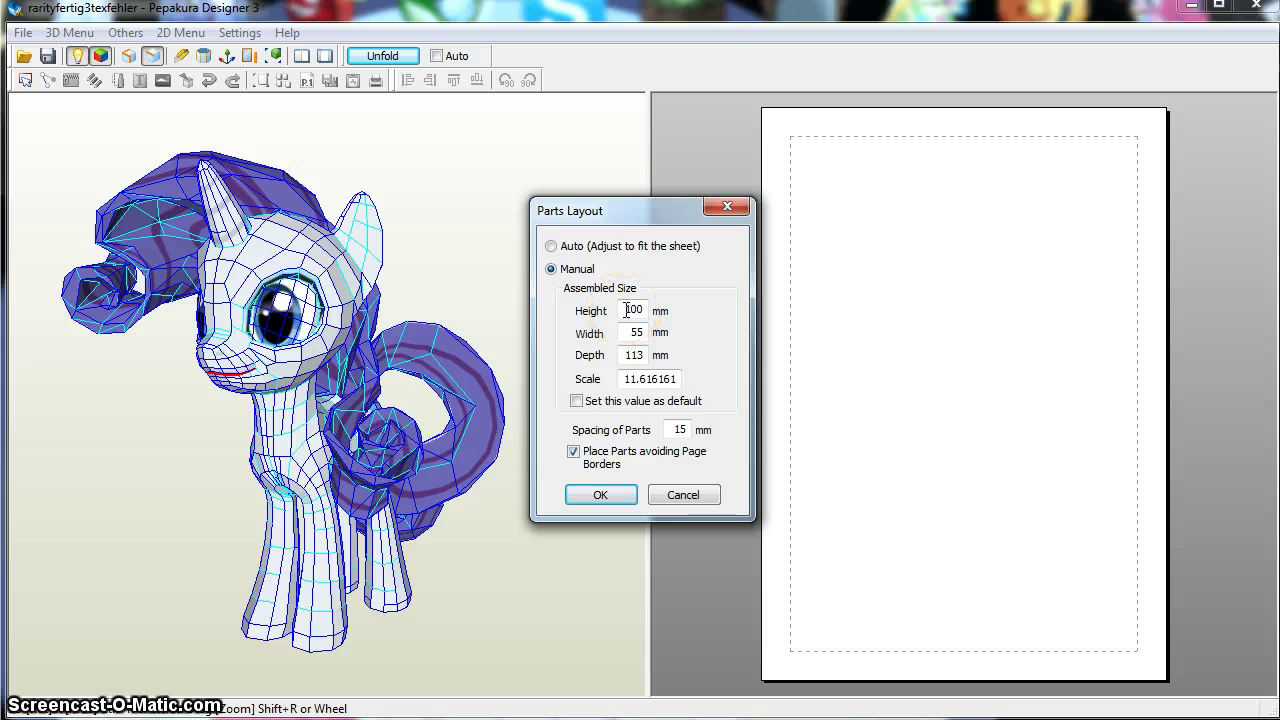
pyautogui.click(627, 385)
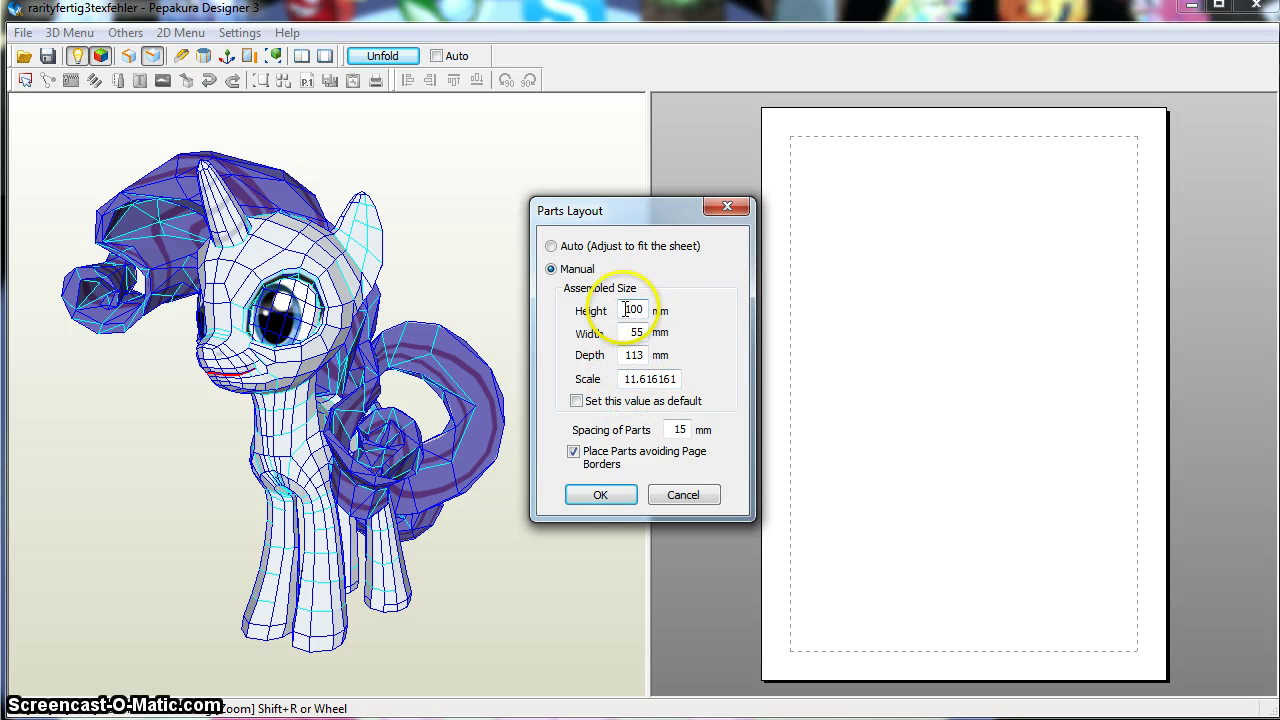
pyautogui.moveTo(626, 311); pyautogui.dragTo(665, 311)
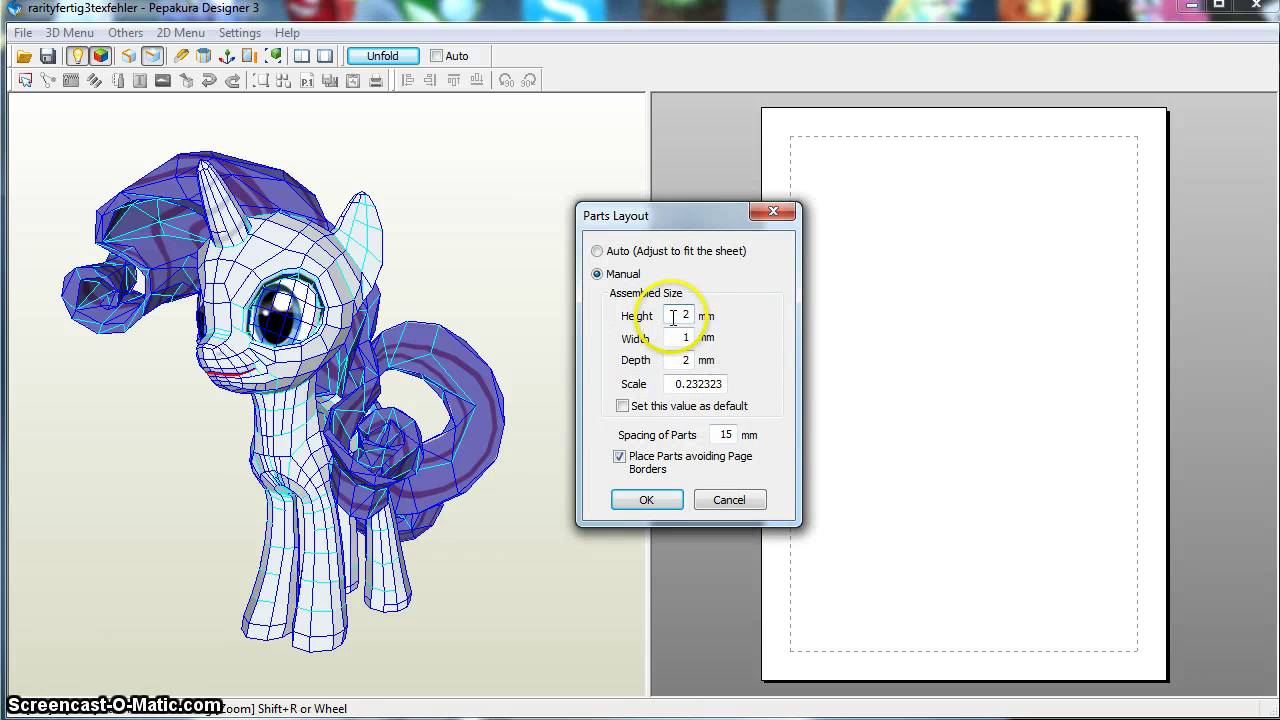
pyautogui.doubleClick(685, 316)
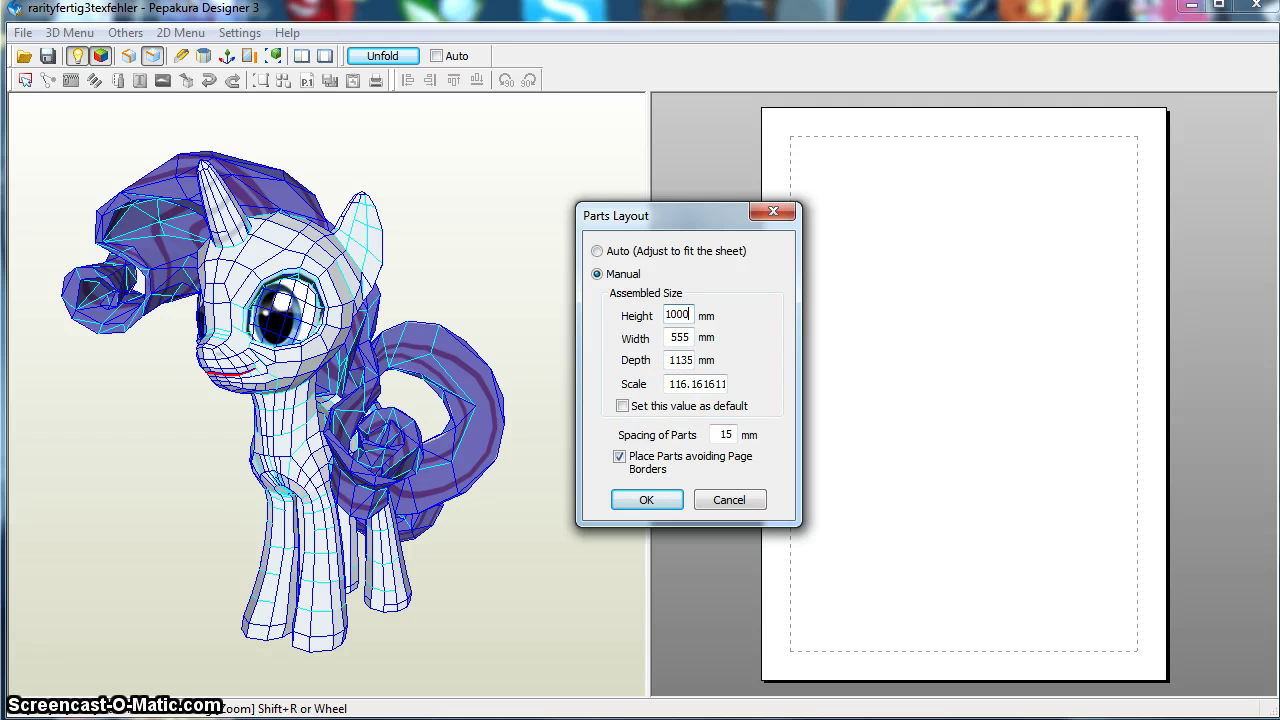
pyautogui.click(660, 507)
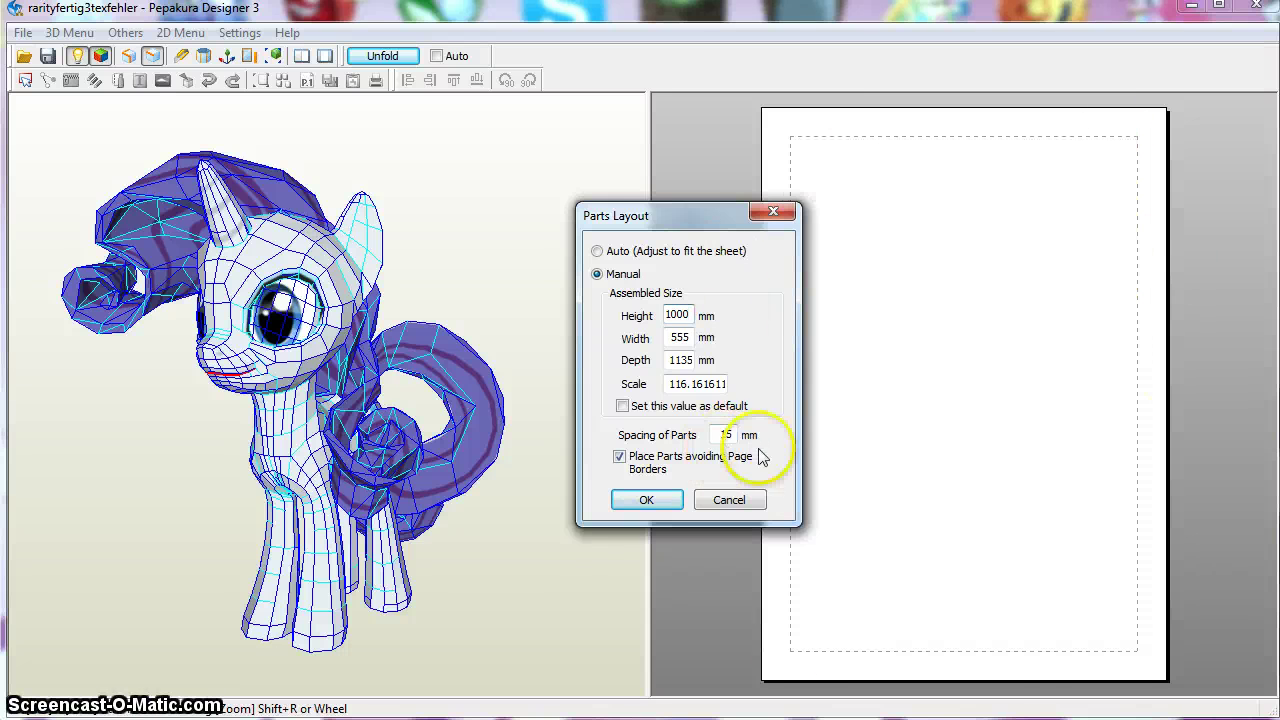
pyautogui.click(648, 502)
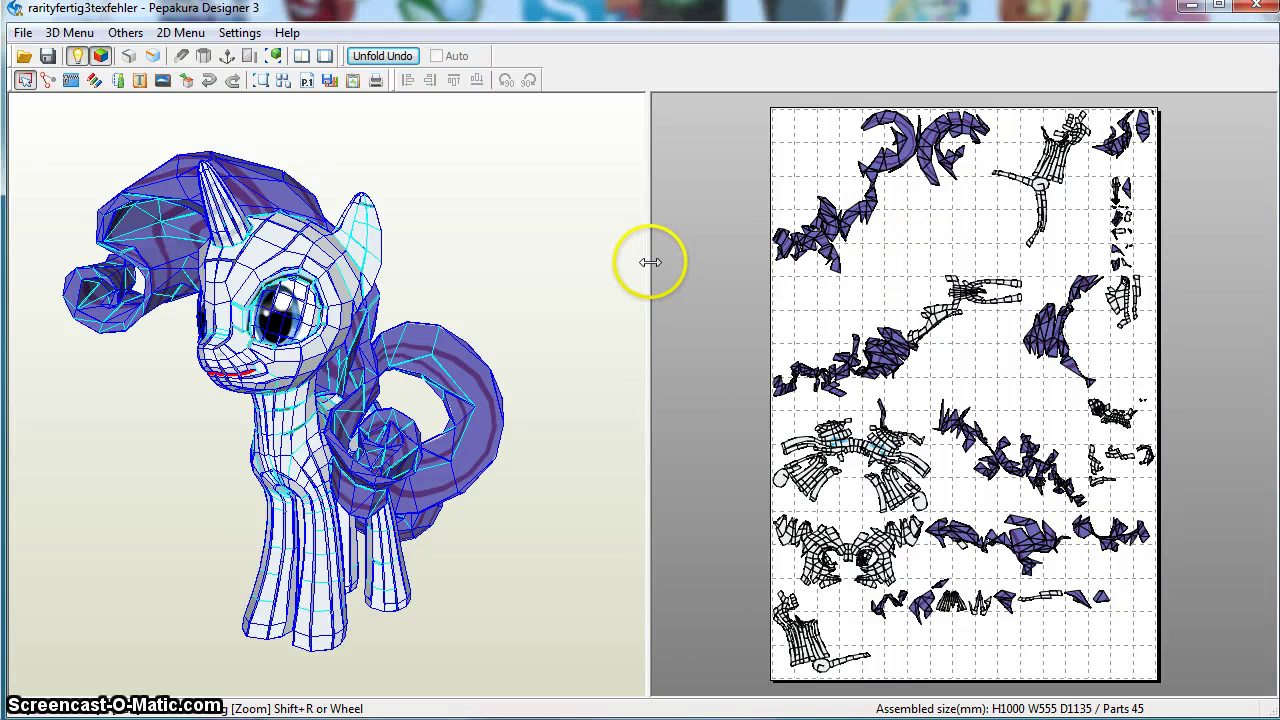
# - Enlarge the 2D pattern area and shift the large tail part slightly inward from the sheet's upper-left corner
pyautogui.moveTo(651, 263); pyautogui.dragTo(322, 276)
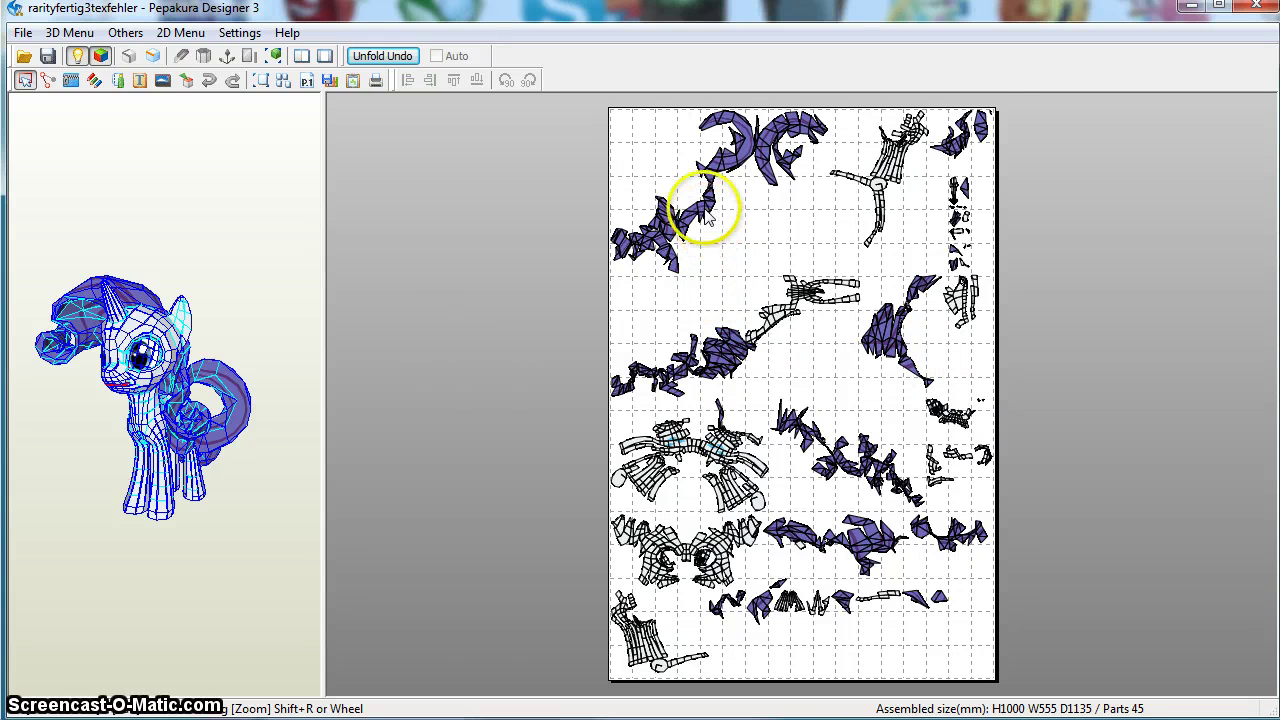
pyautogui.scroll(6, 700, 188)
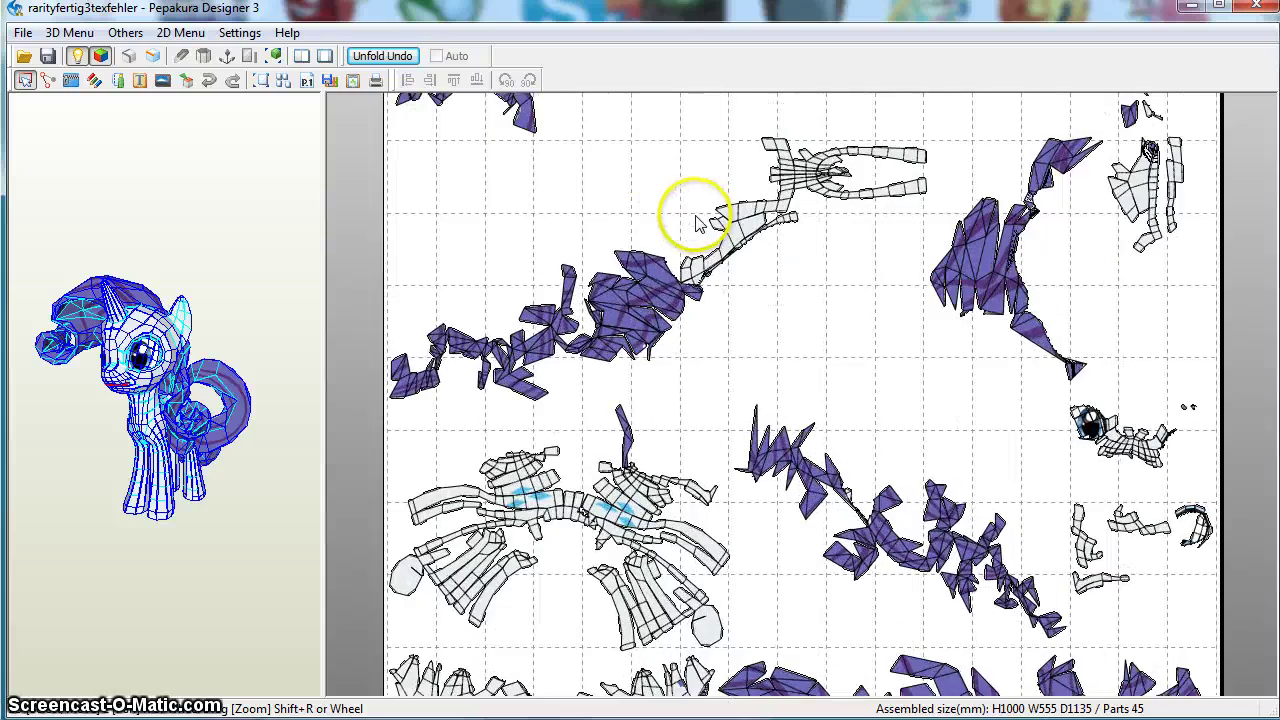
pyautogui.moveTo(586, 214); pyautogui.dragTo(860, 597, button='right')
pyautogui.moveTo(766, 363); pyautogui.dragTo(823, 565, button='right')
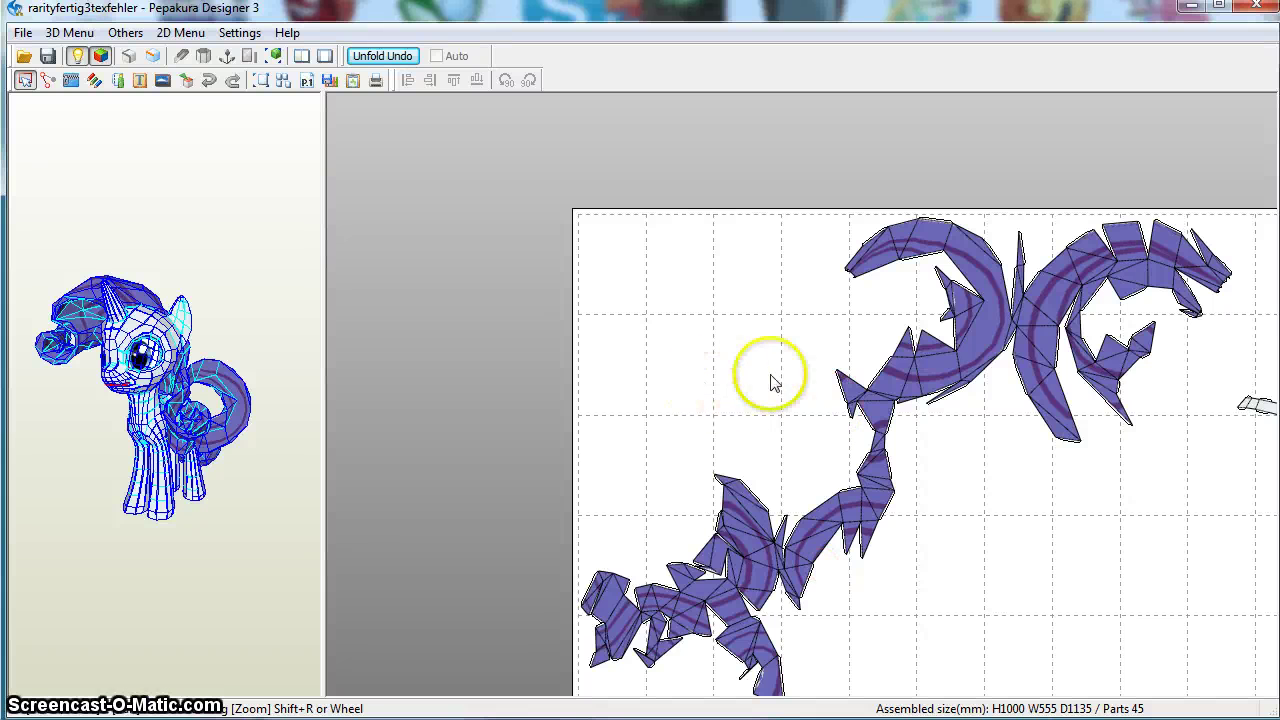
pyautogui.moveTo(689, 333)
pyautogui.mouseDown(button='right')
pyautogui.moveTo(626, 289)
pyautogui.moveTo(586, 322)
pyautogui.mouseUp(button='right')
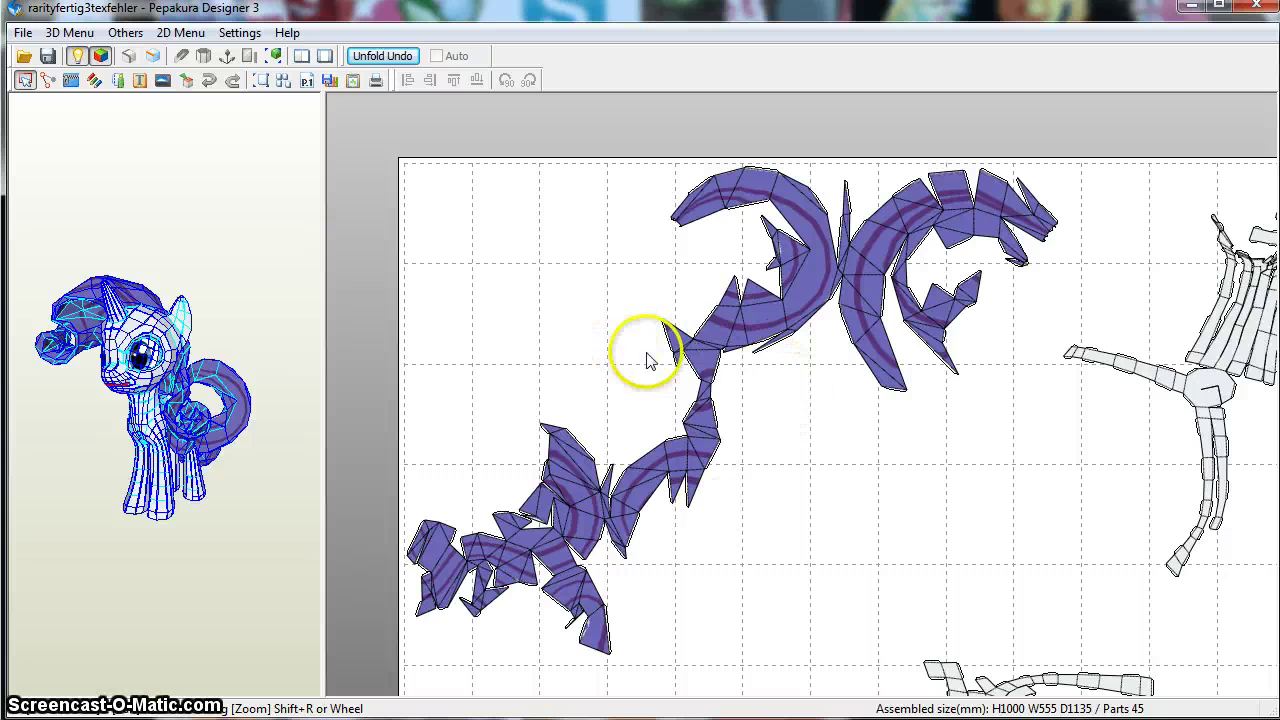
pyautogui.moveTo(752, 330); pyautogui.dragTo(785, 345)
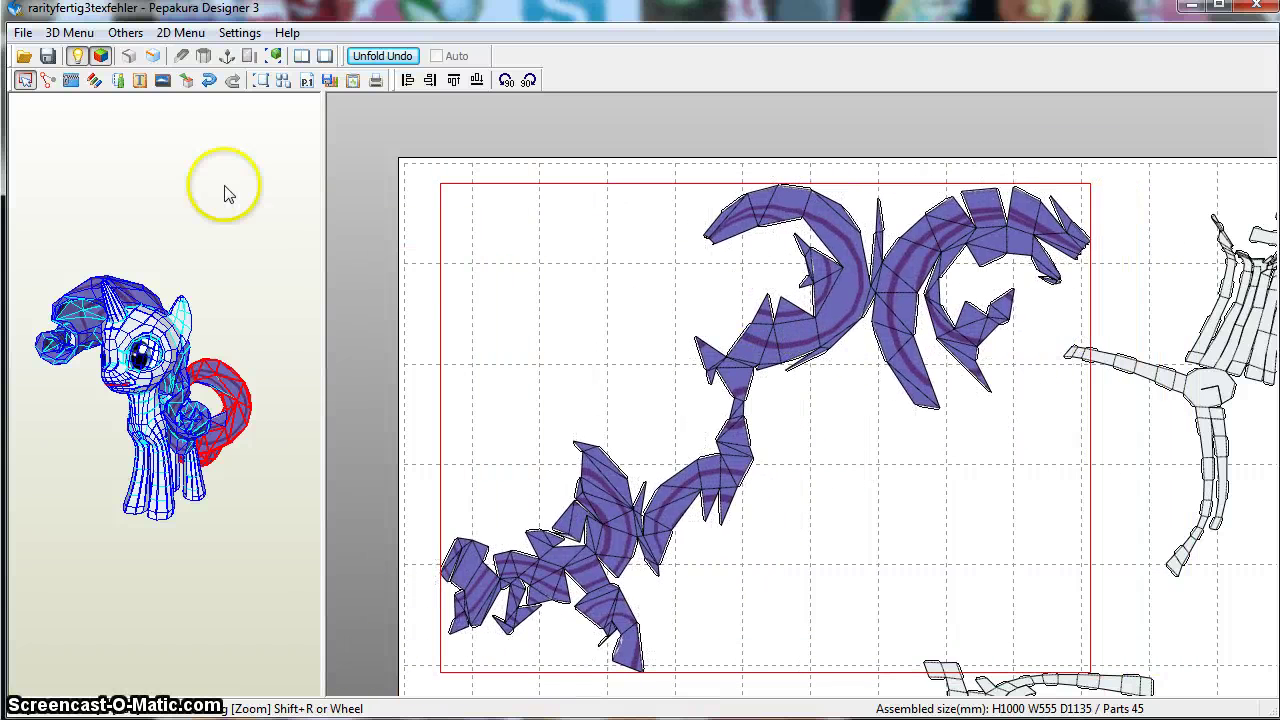
pyautogui.click(100, 56)
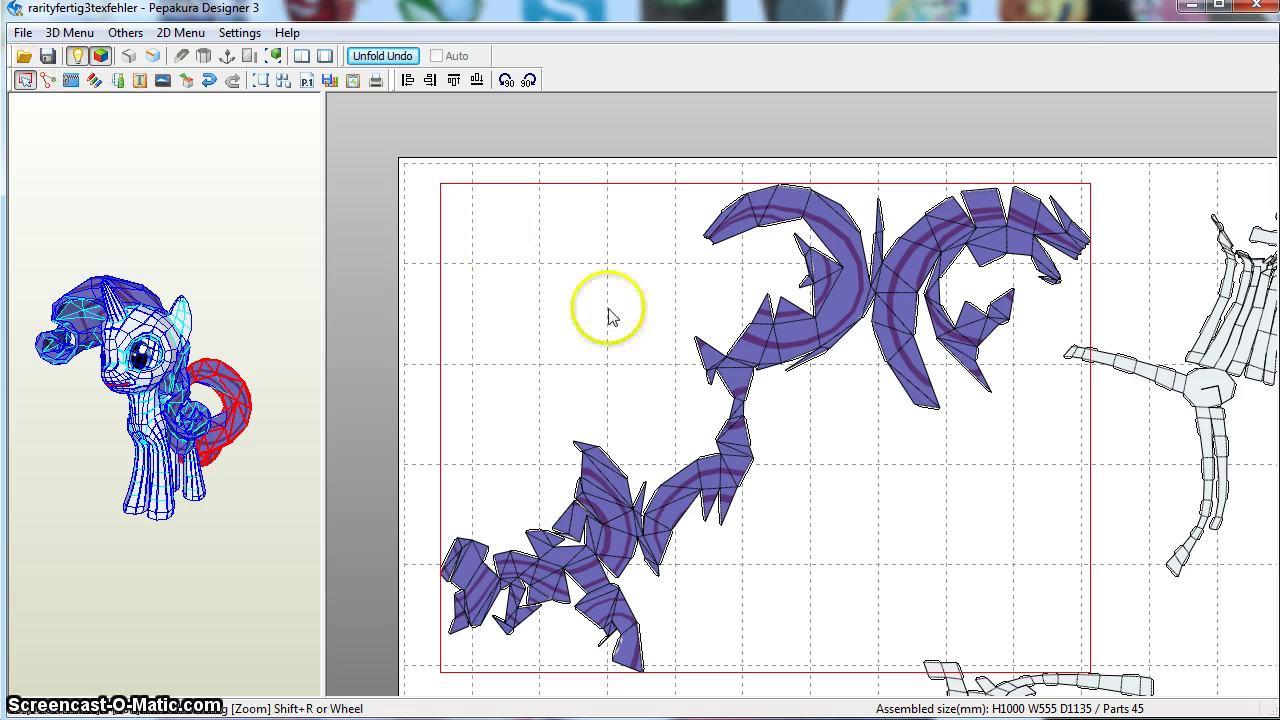
# - Disjoin the tip section of the large tail part along the edge crossing its upper curved end
pyautogui.rightClick(640, 330)
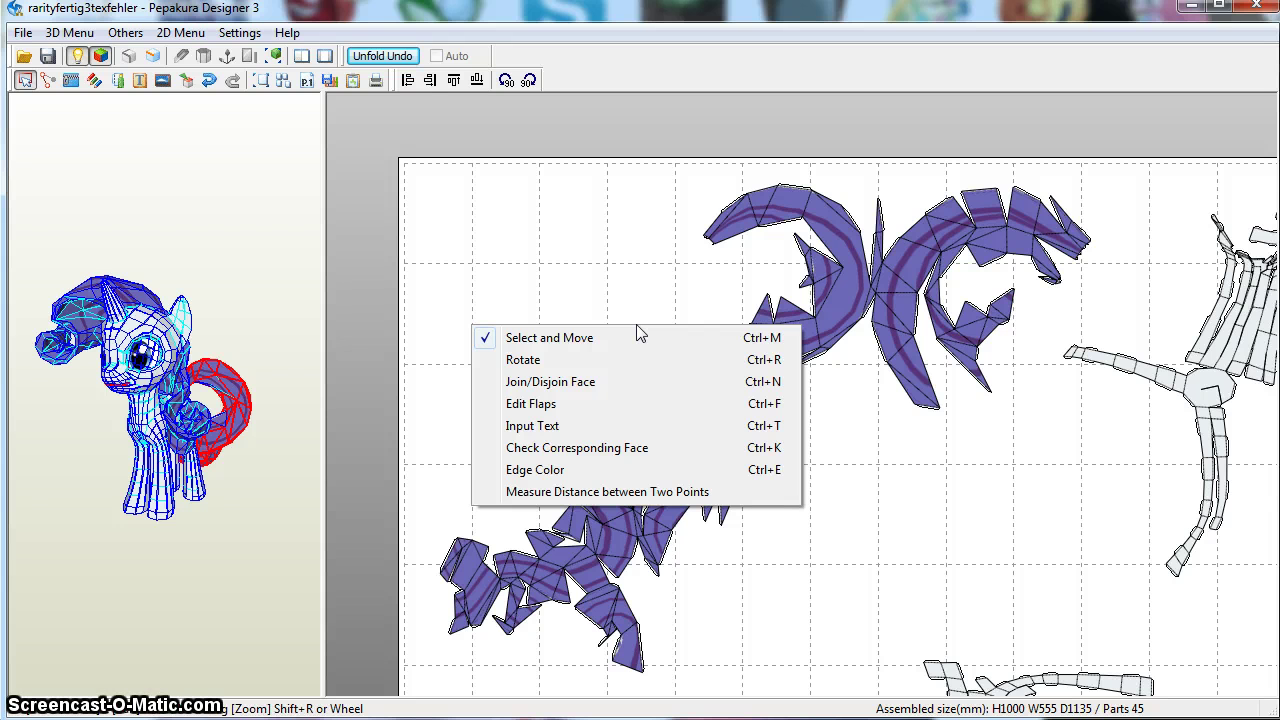
pyautogui.click(572, 385)
pyautogui.scroll(3, 683, 383)
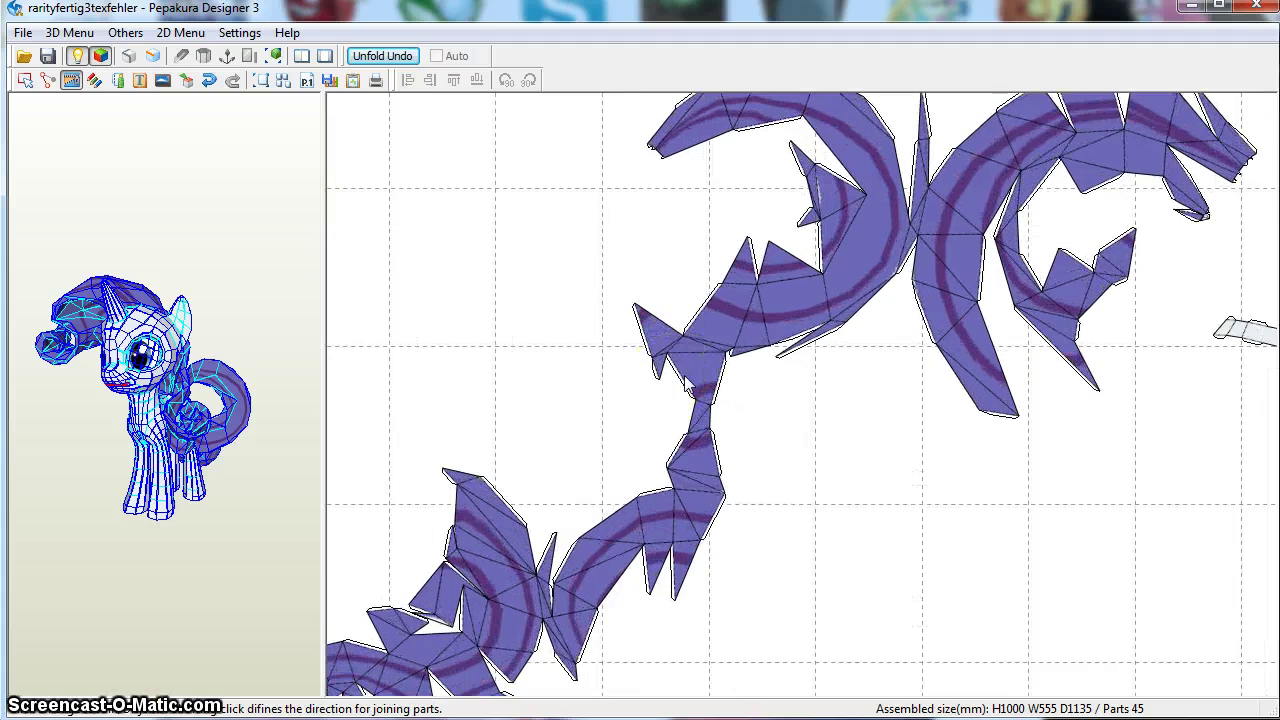
pyautogui.scroll(1, 686, 379)
pyautogui.moveTo(750, 342)
pyautogui.mouseDown(button='middle')
pyautogui.moveTo(643, 503)
pyautogui.moveTo(642, 553)
pyautogui.mouseUp(button='middle')
pyautogui.click(641, 268)
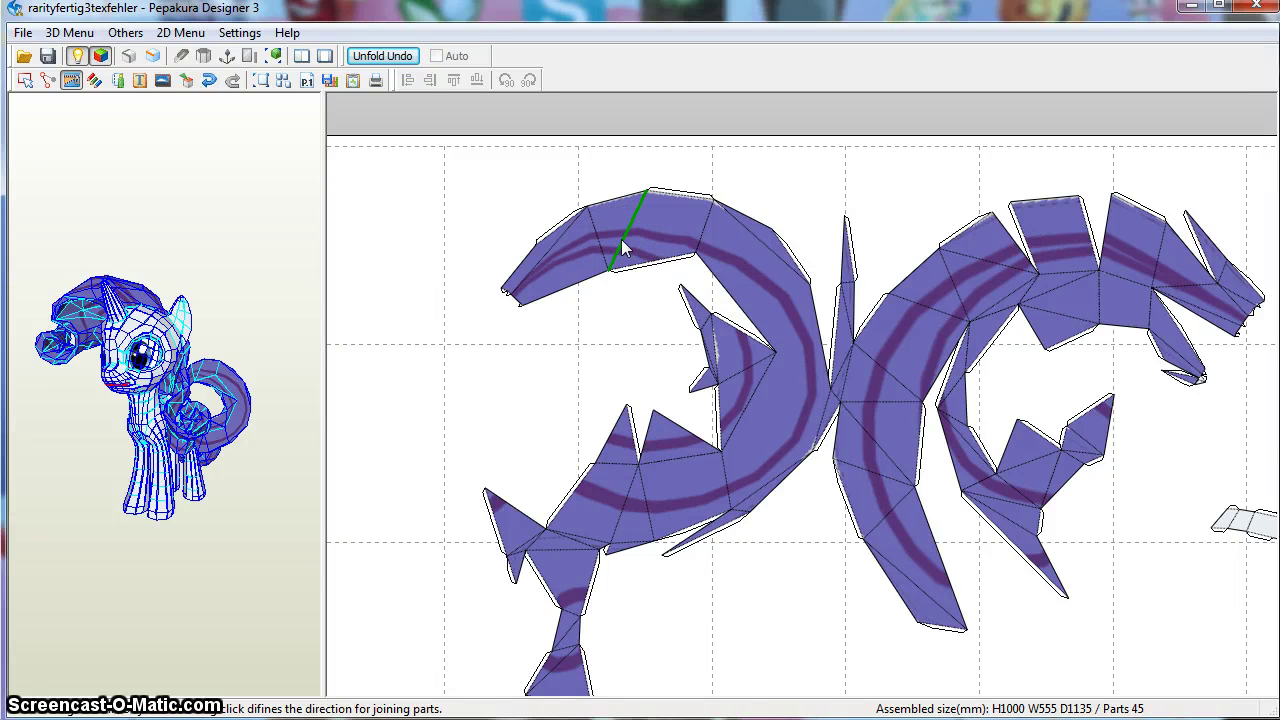
pyautogui.click(621, 239)
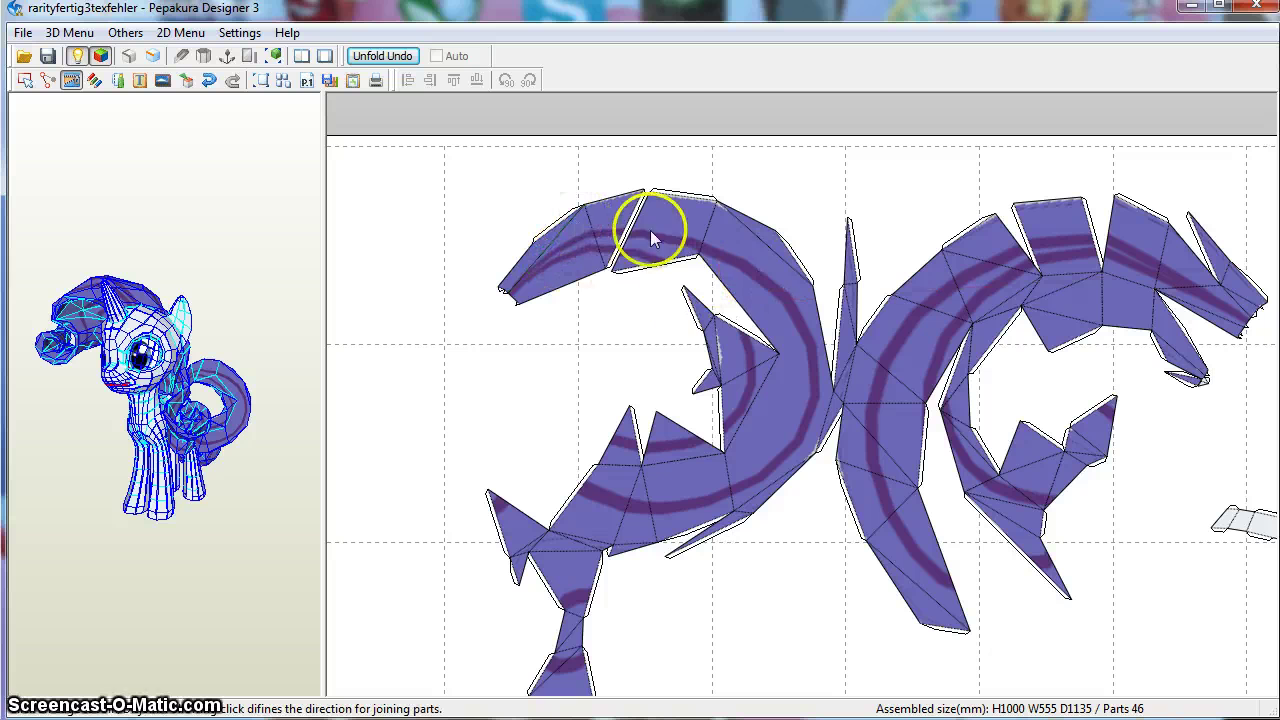
# - Move the separated tail tip away from the tail part to the upper-left corner of the sheet
pyautogui.rightClick(607, 325)
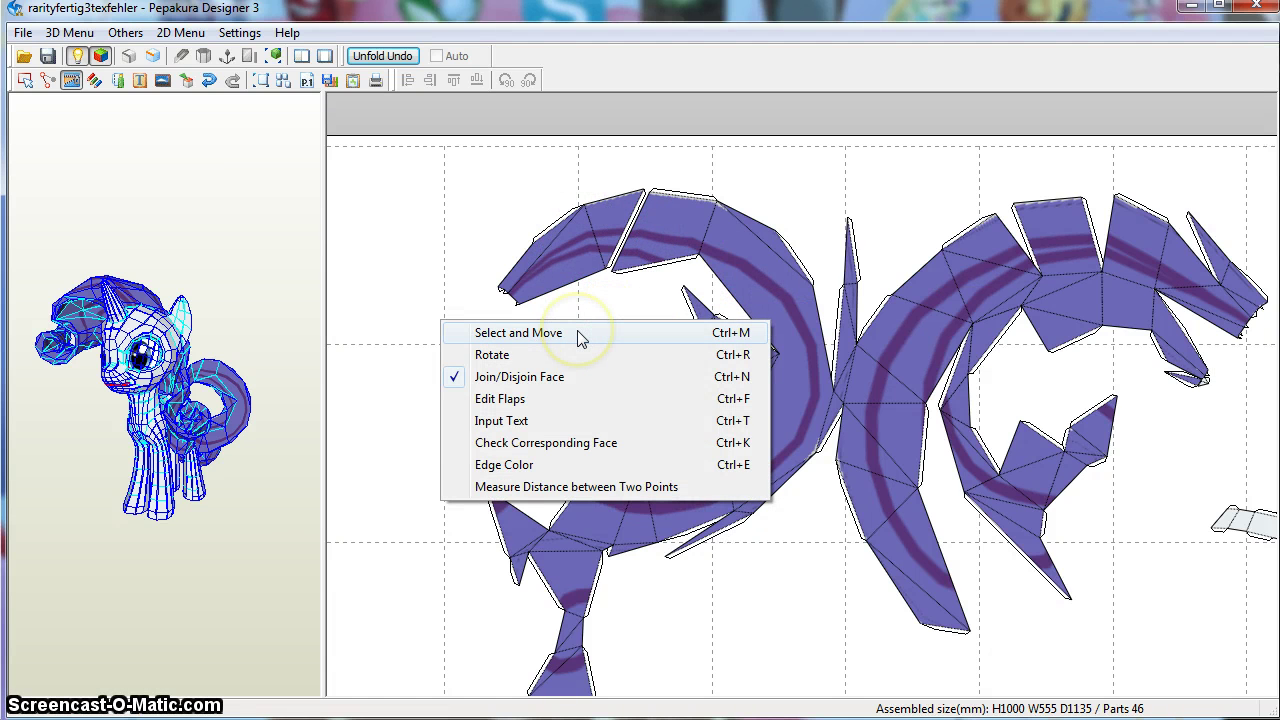
pyautogui.click(577, 333)
pyautogui.moveTo(572, 242); pyautogui.dragTo(473, 258)
pyautogui.moveTo(407, 365); pyautogui.dragTo(911, 414, button='right')
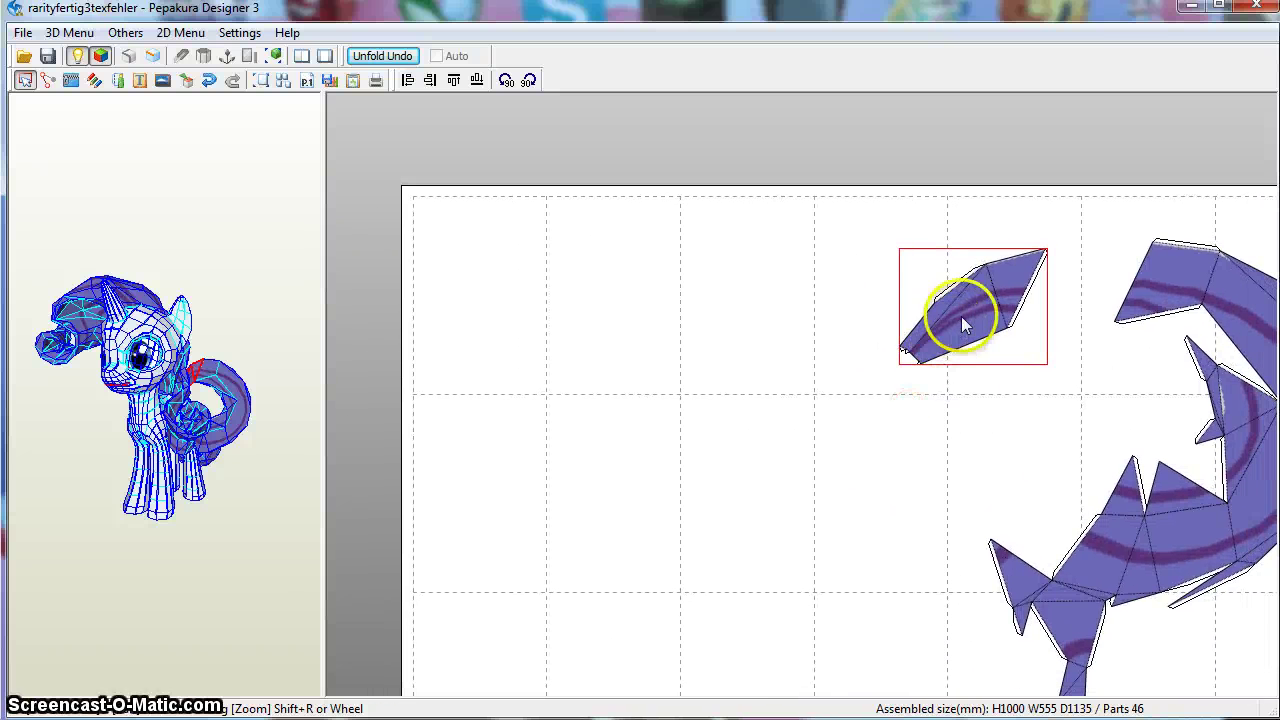
pyautogui.moveTo(965, 325); pyautogui.dragTo(473, 316)
# - Rotate the tail tip piece until it stands upright and fit it into the sheet's upper-left margin corner
pyautogui.rightClick(470, 307)
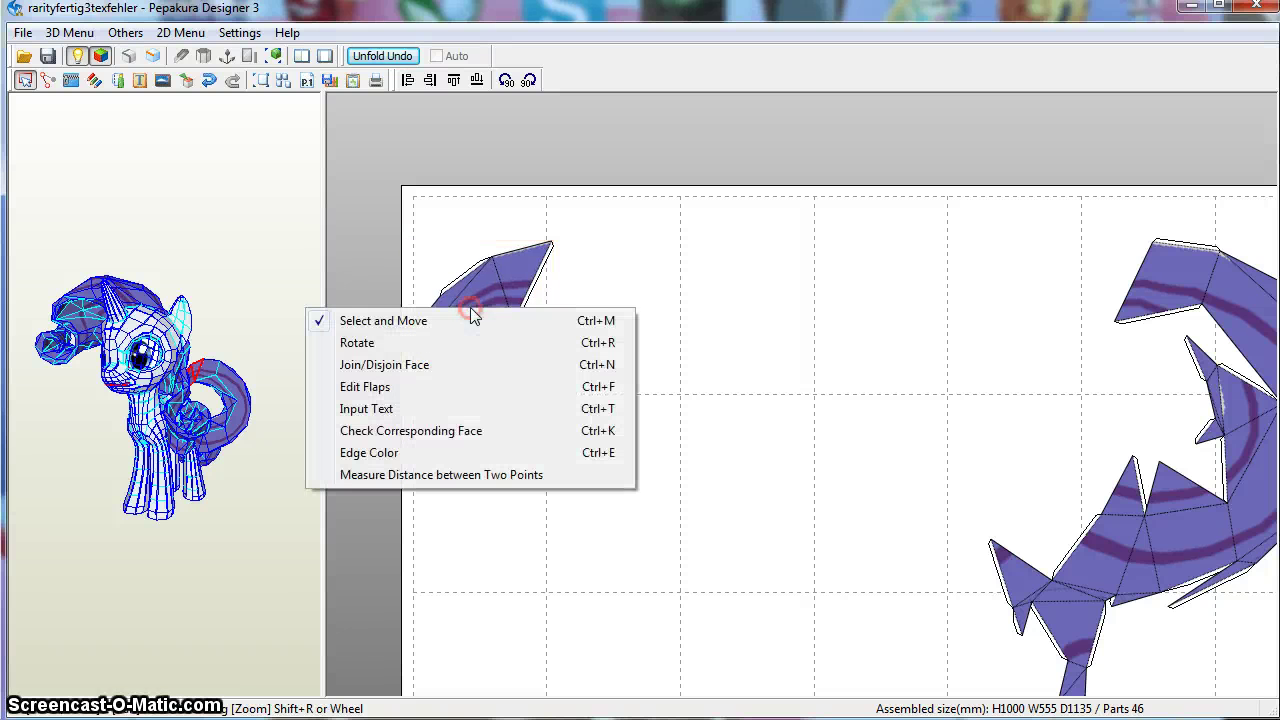
pyautogui.click(453, 342)
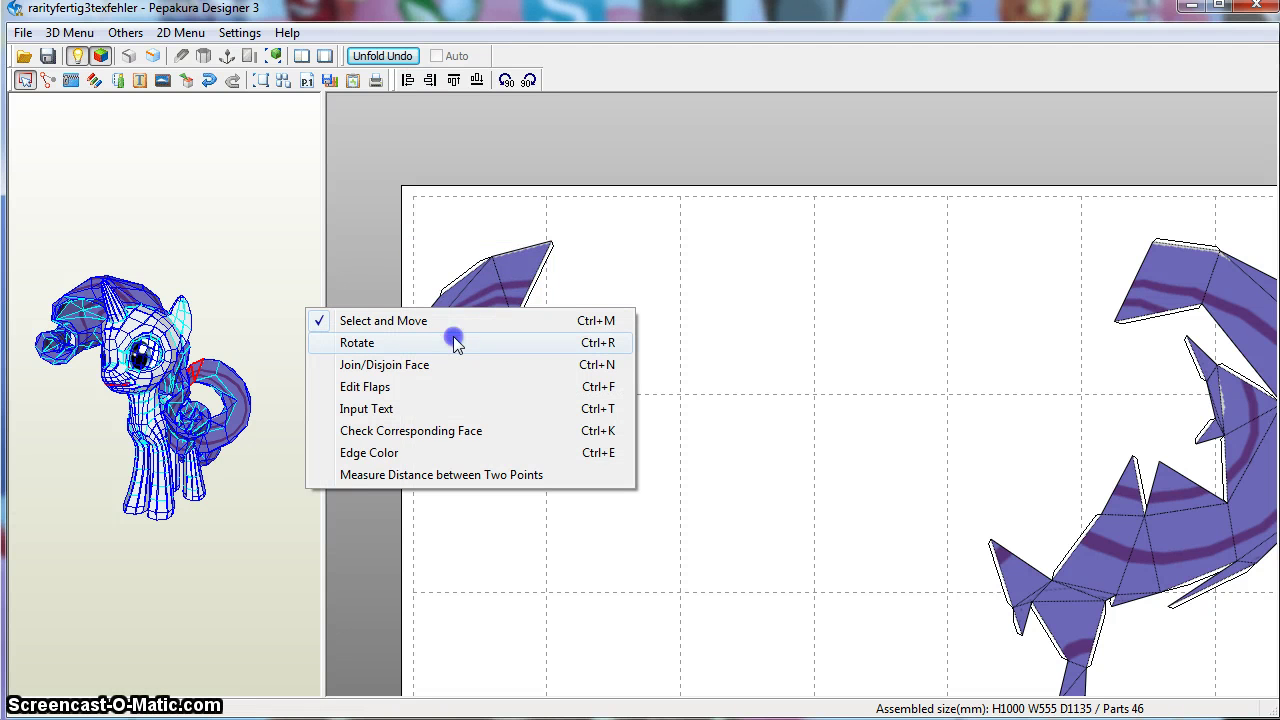
pyautogui.moveTo(477, 323); pyautogui.dragTo(510, 330)
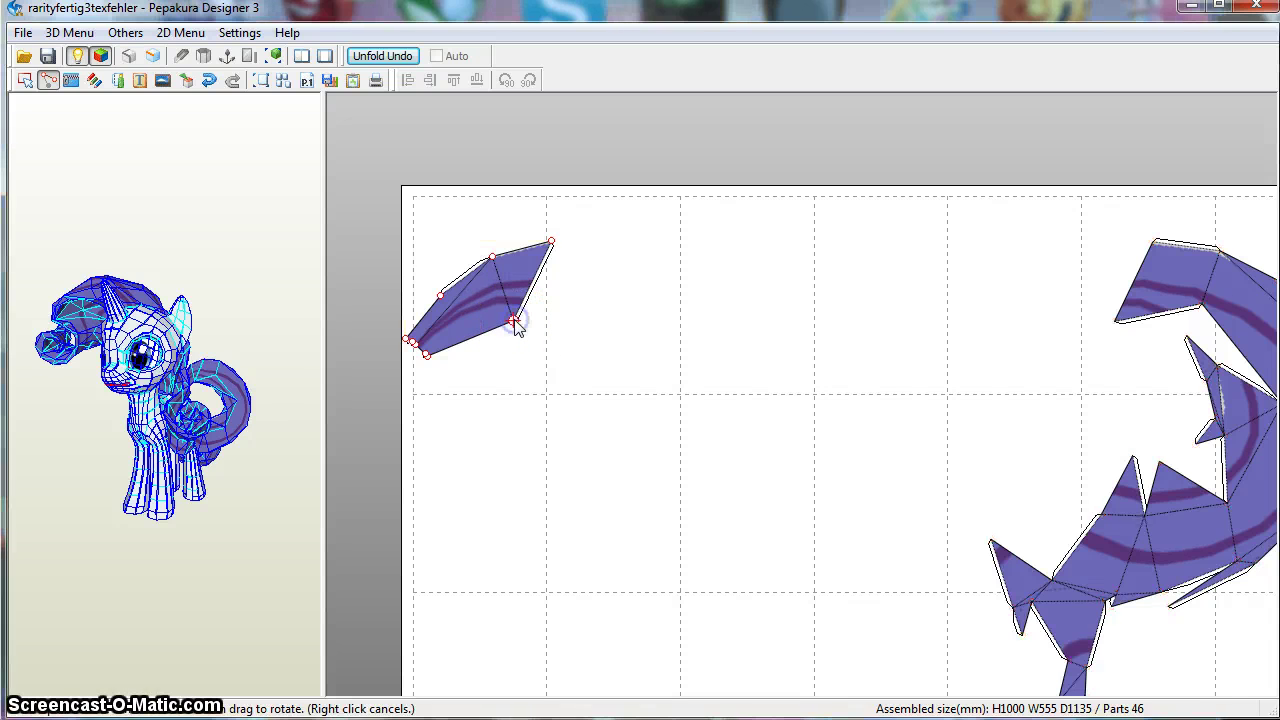
pyautogui.moveTo(477, 391); pyautogui.dragTo(545, 405)
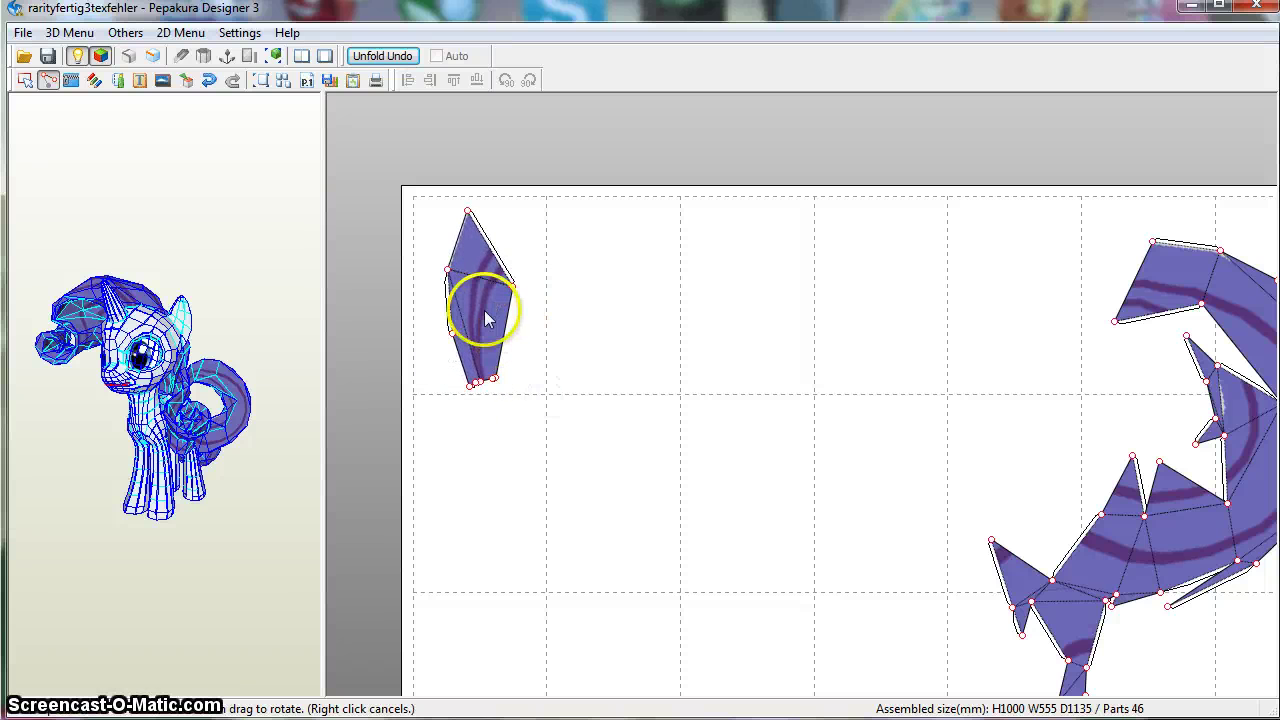
pyautogui.moveTo(486, 300); pyautogui.dragTo(458, 309)
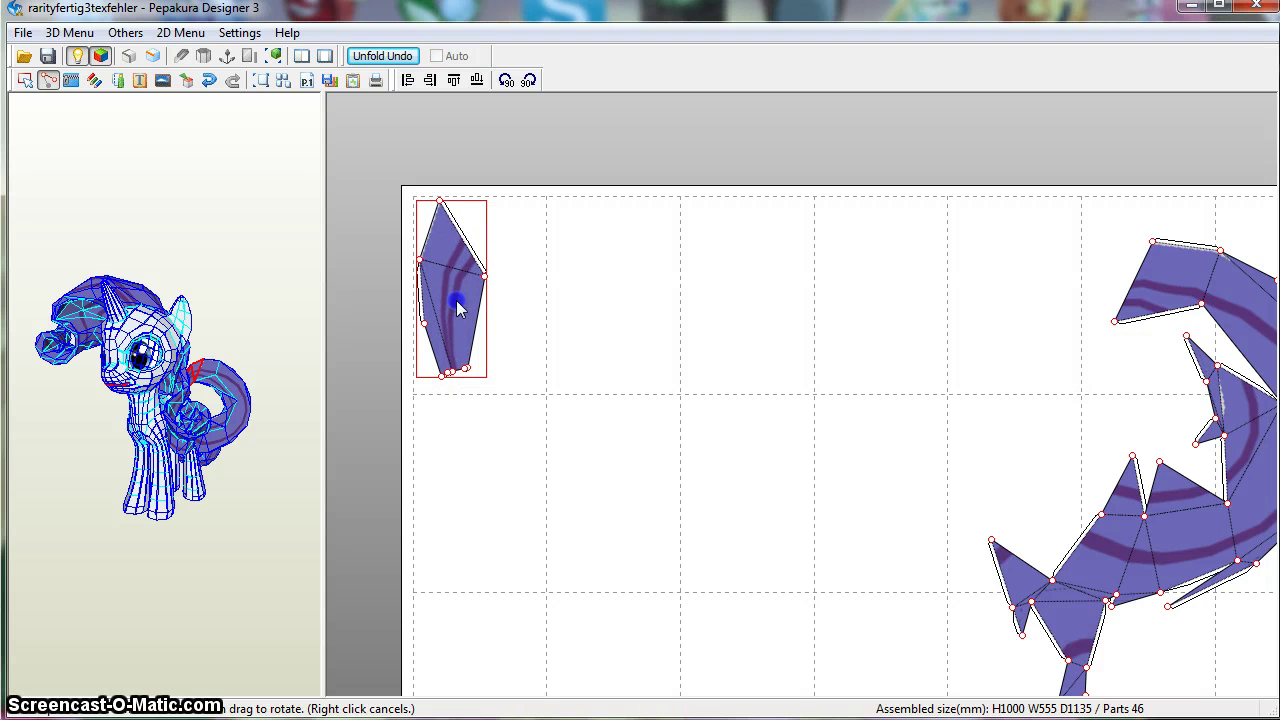
# - Nudge the upright tail tip slightly and check its fit inside the margins of the first page
pyautogui.moveTo(458, 309); pyautogui.dragTo(457, 308)
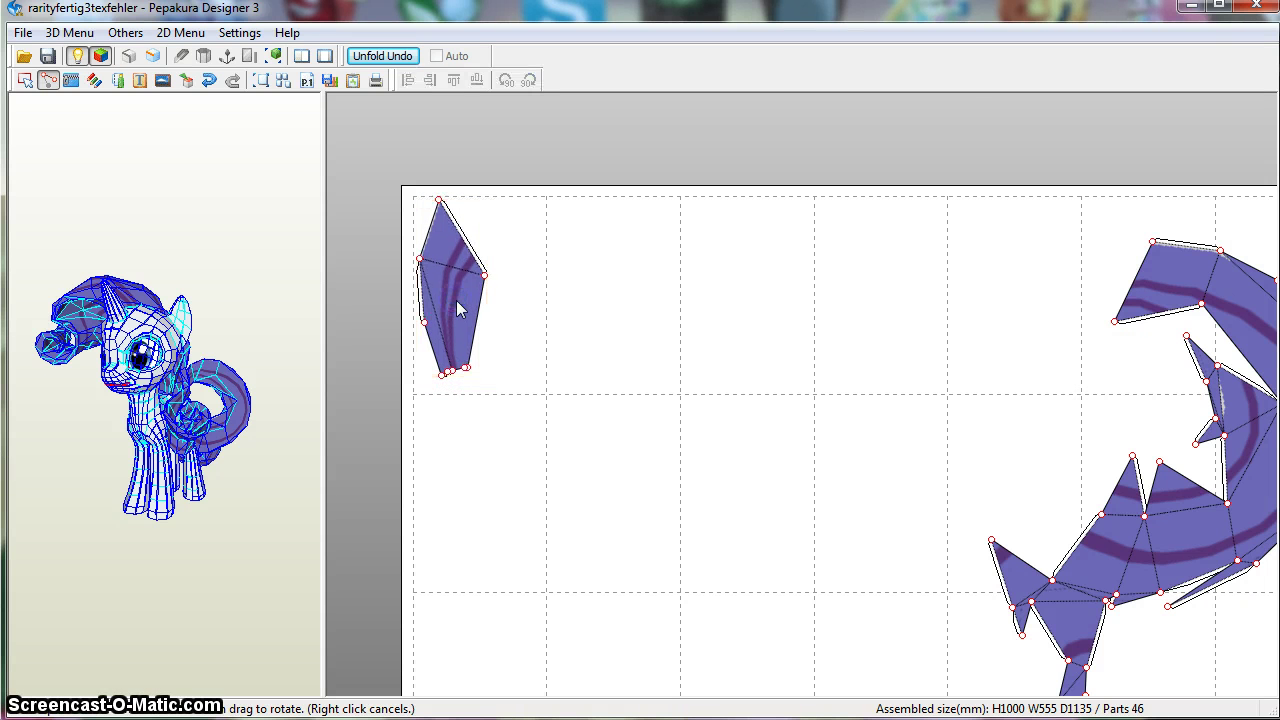
pyautogui.scroll(3, 455, 290)
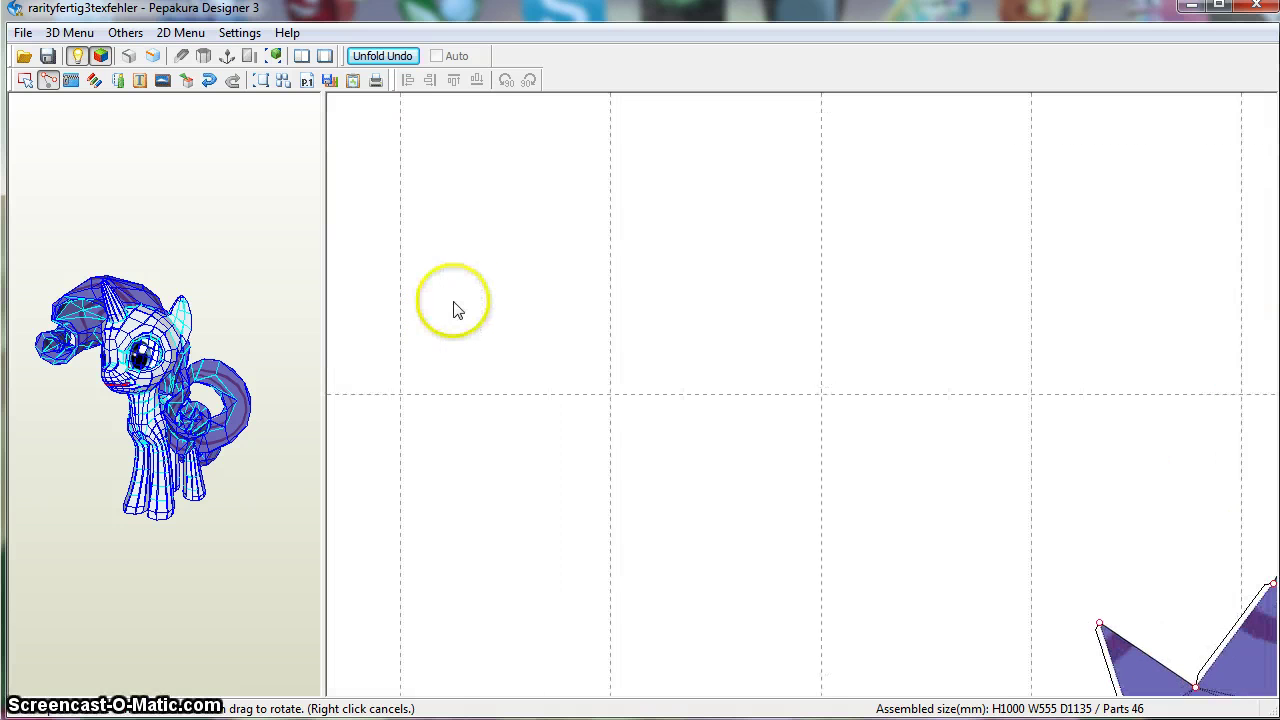
pyautogui.moveTo(436, 313); pyautogui.dragTo(725, 358, button='middle')
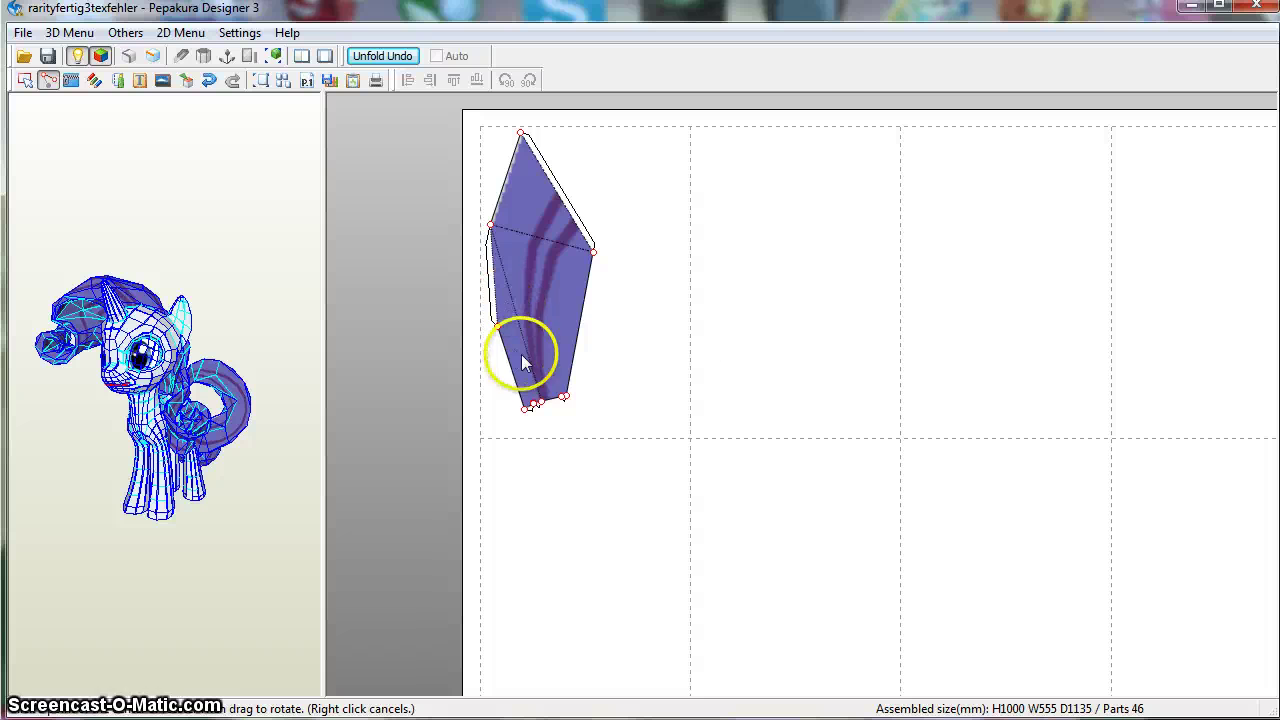
# - Disjoin the curved section at the upper end of the large tail part along an edge crossing the curve
pyautogui.scroll(-3, 862, 432)
pyautogui.moveTo(884, 444); pyautogui.dragTo(466, 240, button='middle')
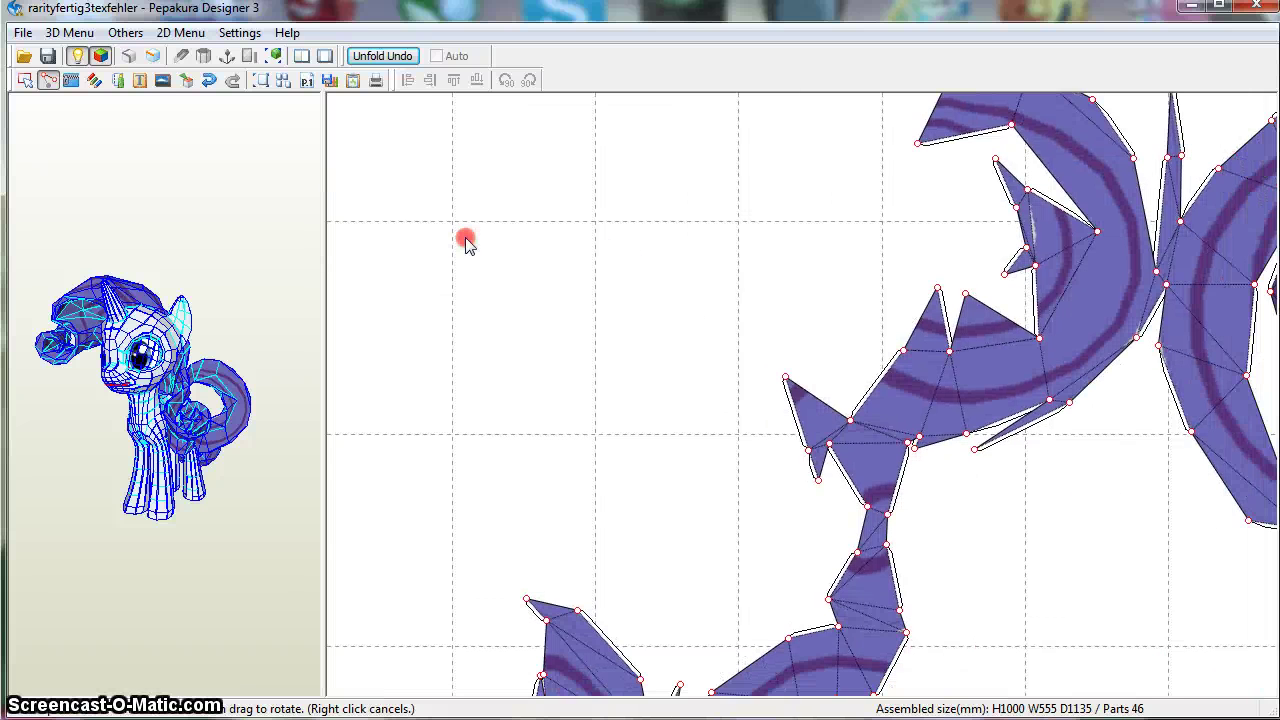
pyautogui.scroll(-3, 600, 343)
pyautogui.moveTo(716, 286); pyautogui.dragTo(497, 323, button='middle')
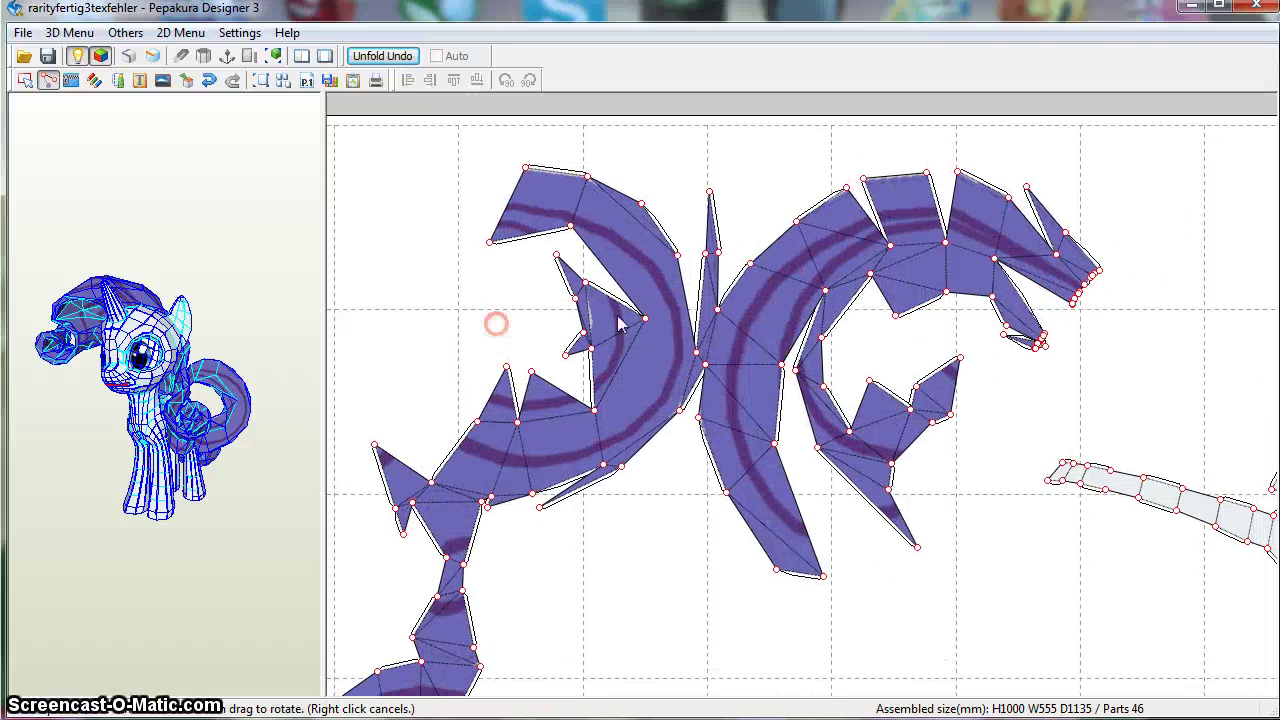
pyautogui.rightClick(480, 273)
pyautogui.click(472, 328)
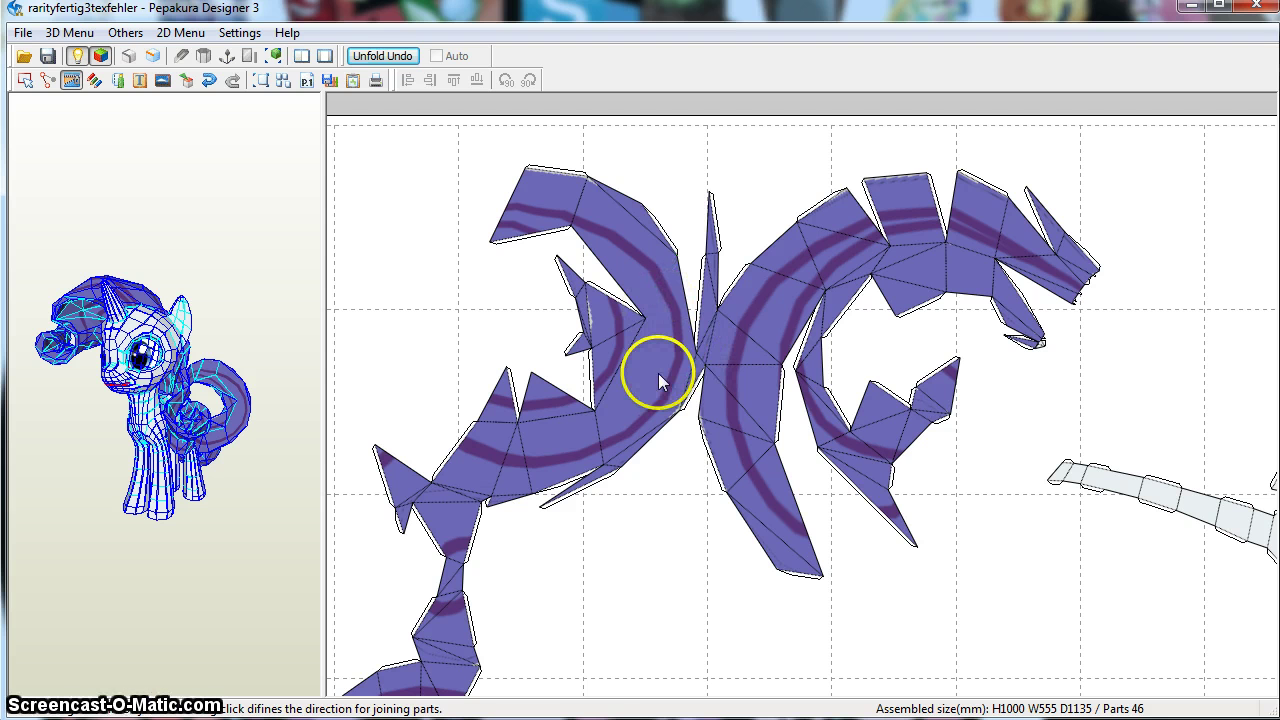
pyautogui.click(667, 292)
# - Move the separated curved tail section across the sheet to beside the tail tip in the upper-left corner
pyautogui.rightClick(442, 277)
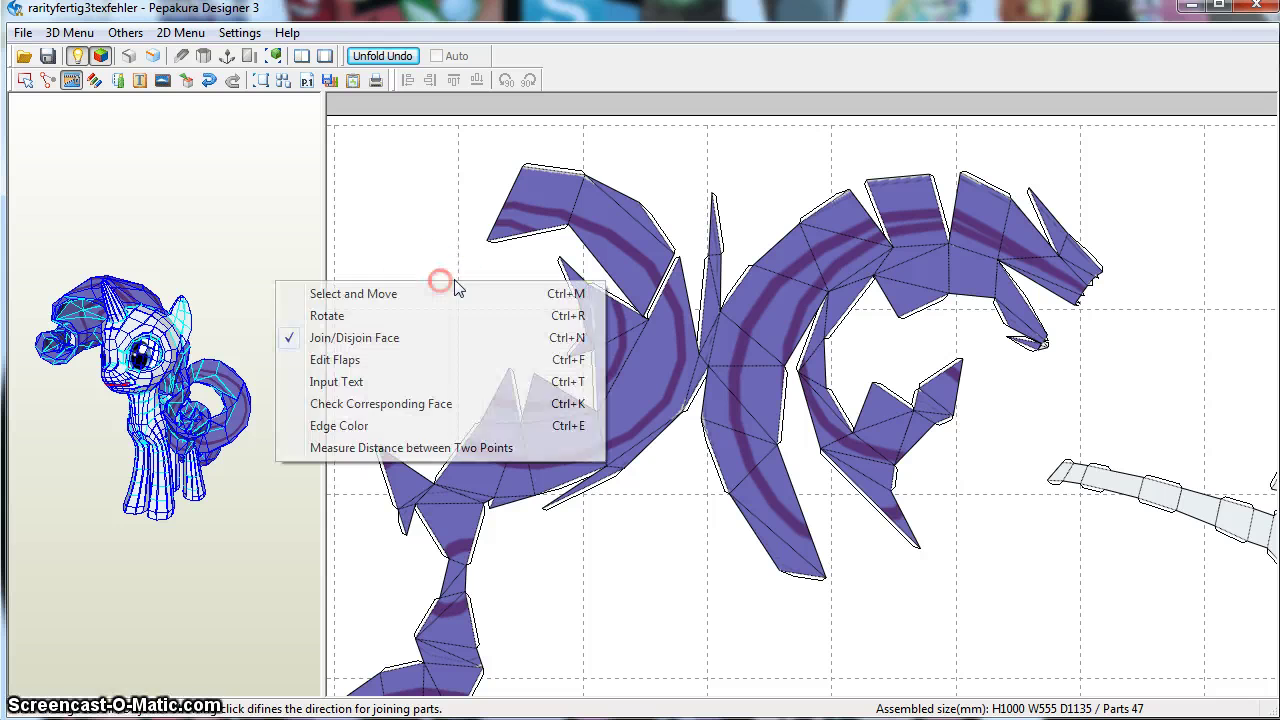
pyautogui.click(455, 294)
pyautogui.moveTo(623, 229); pyautogui.dragTo(377, 249)
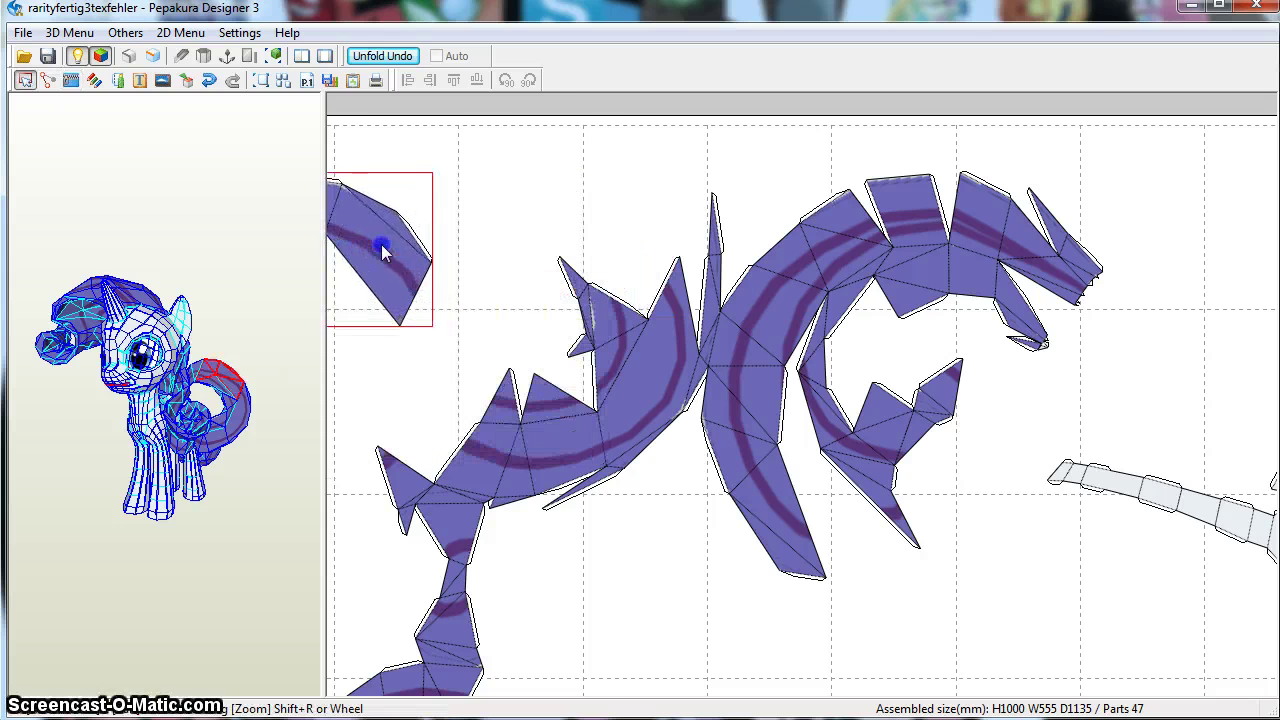
pyautogui.click(392, 375)
pyautogui.moveTo(392, 375); pyautogui.dragTo(981, 389, button='right')
pyautogui.moveTo(985, 275); pyautogui.dragTo(631, 268)
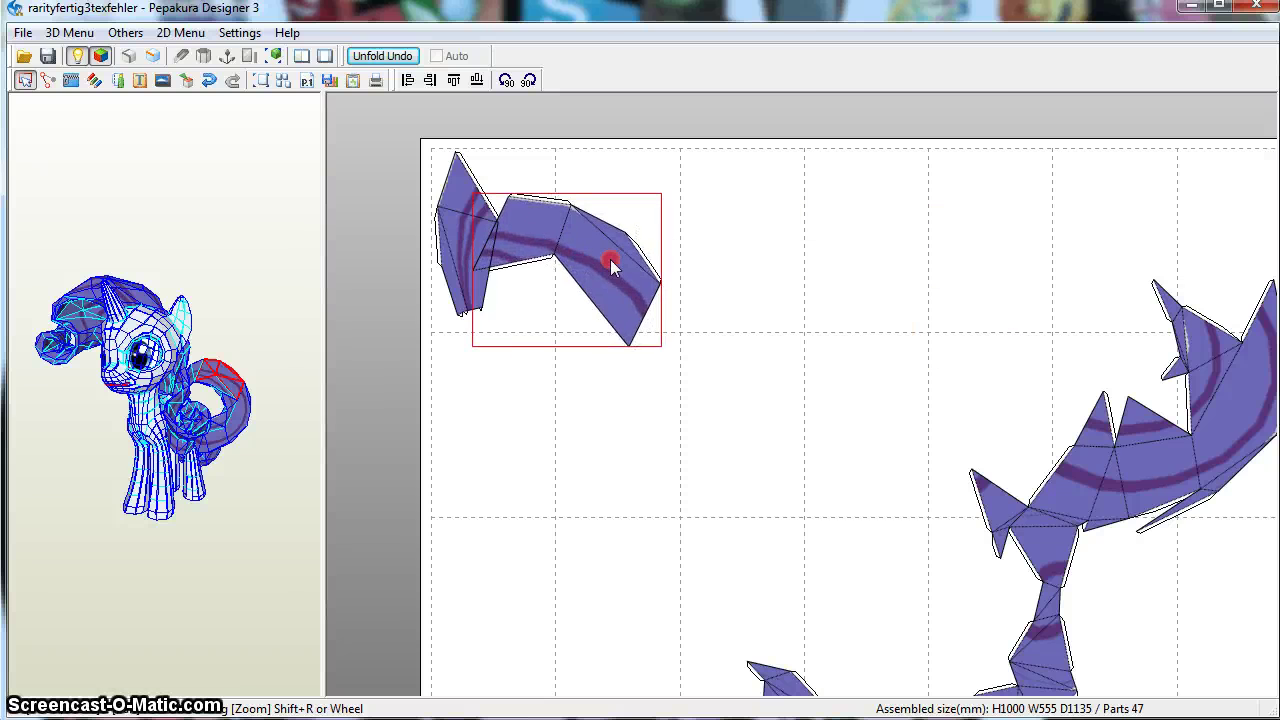
# - Rotate the curved tail section upright with its end edges horizontal and place it on the second page of the top row
pyautogui.rightClick(612, 265)
pyautogui.click(586, 294)
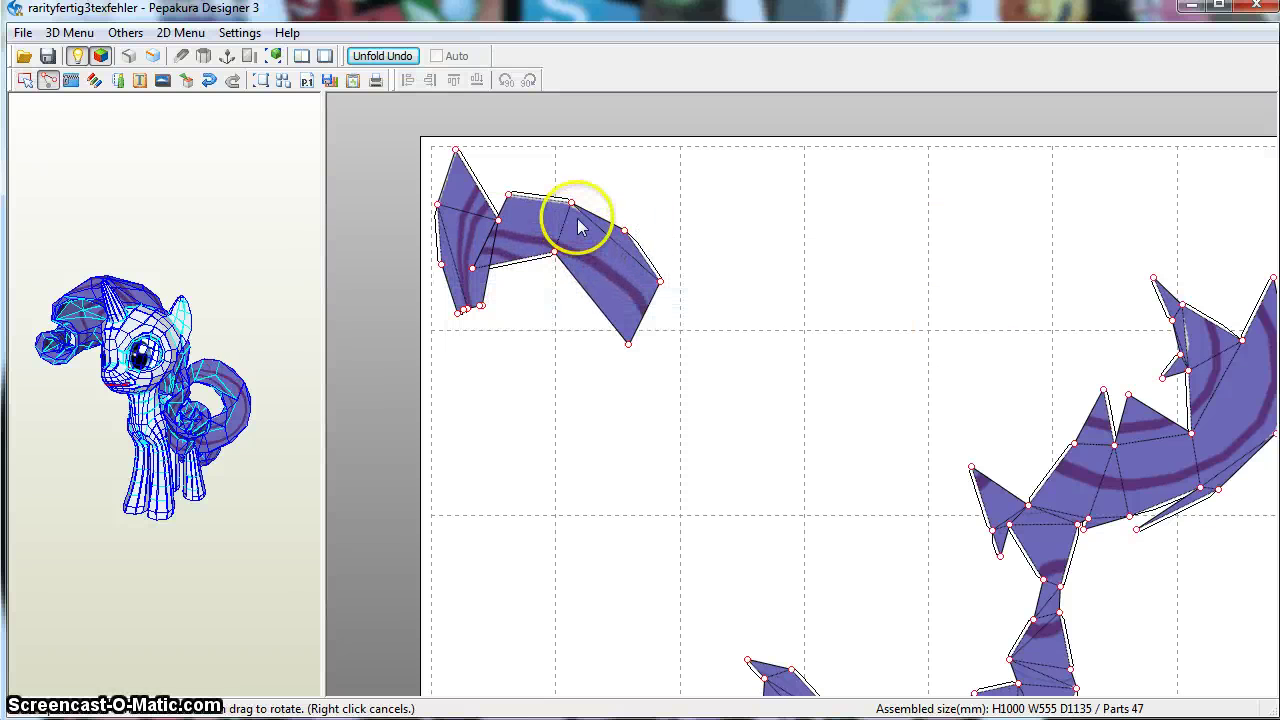
pyautogui.moveTo(706, 303); pyautogui.dragTo(573, 350)
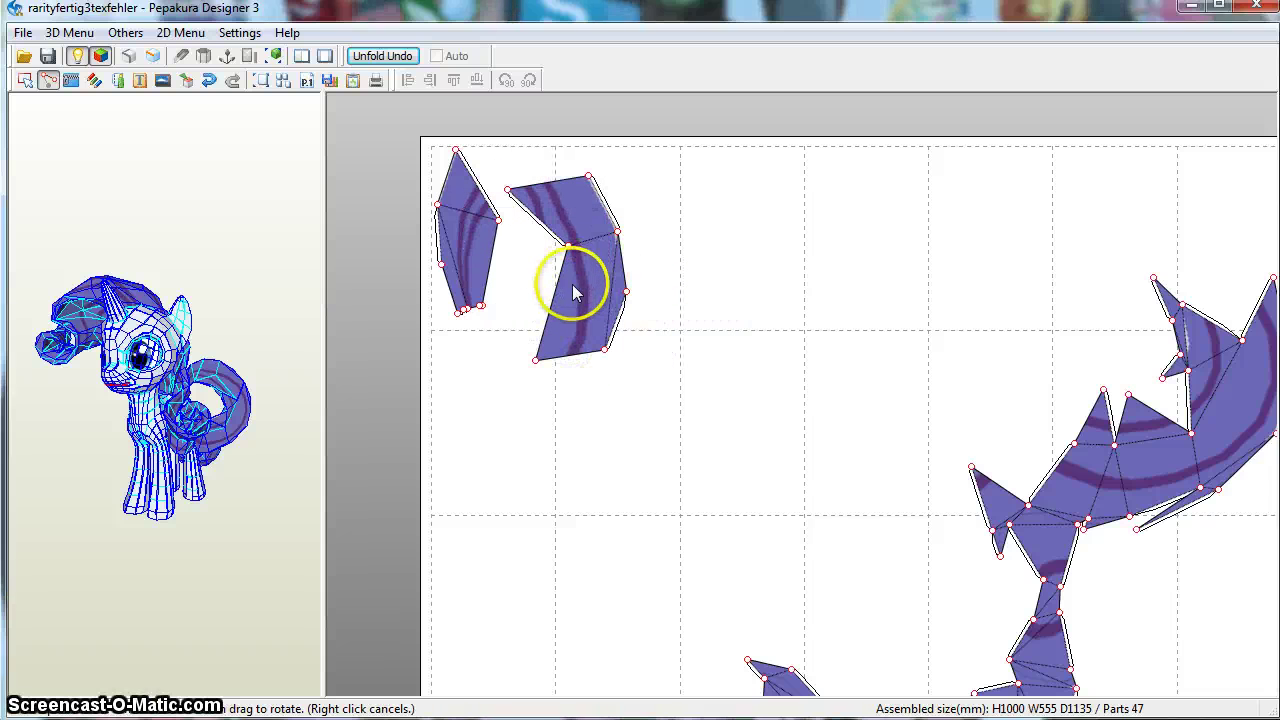
pyautogui.moveTo(571, 284); pyautogui.dragTo(664, 264)
pyautogui.click(694, 243)
pyautogui.click(667, 268)
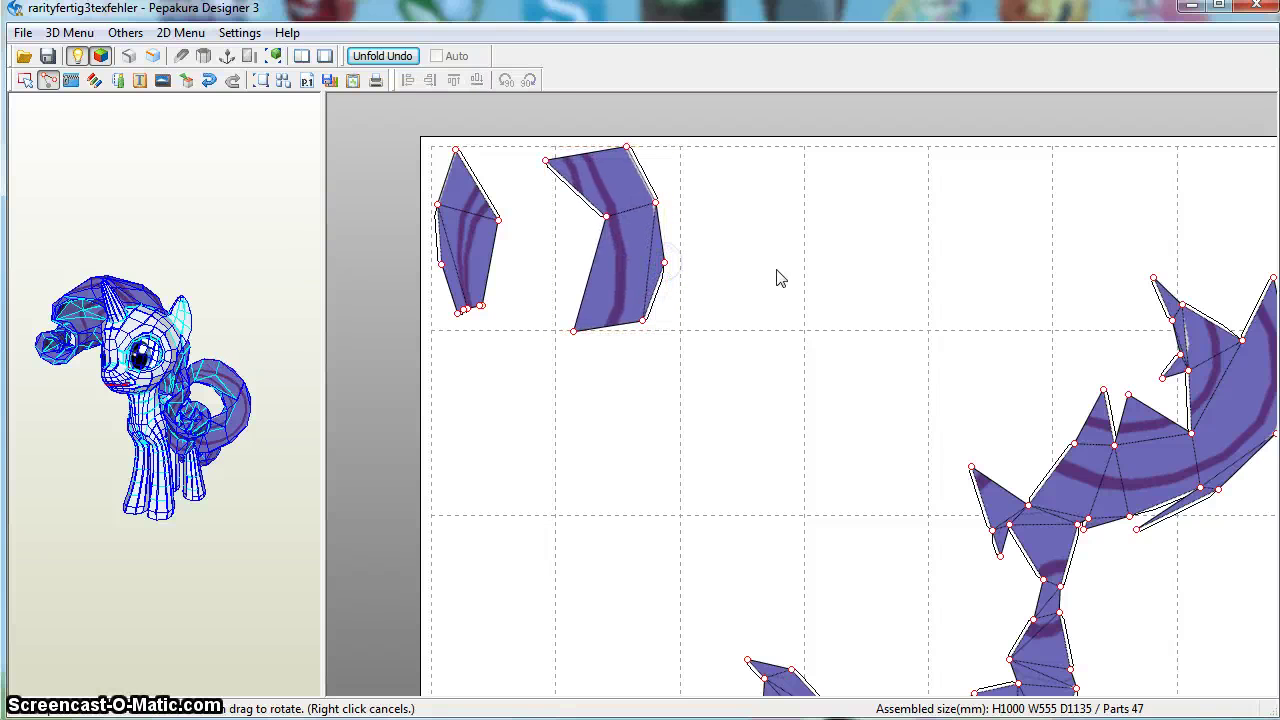
pyautogui.click(667, 264)
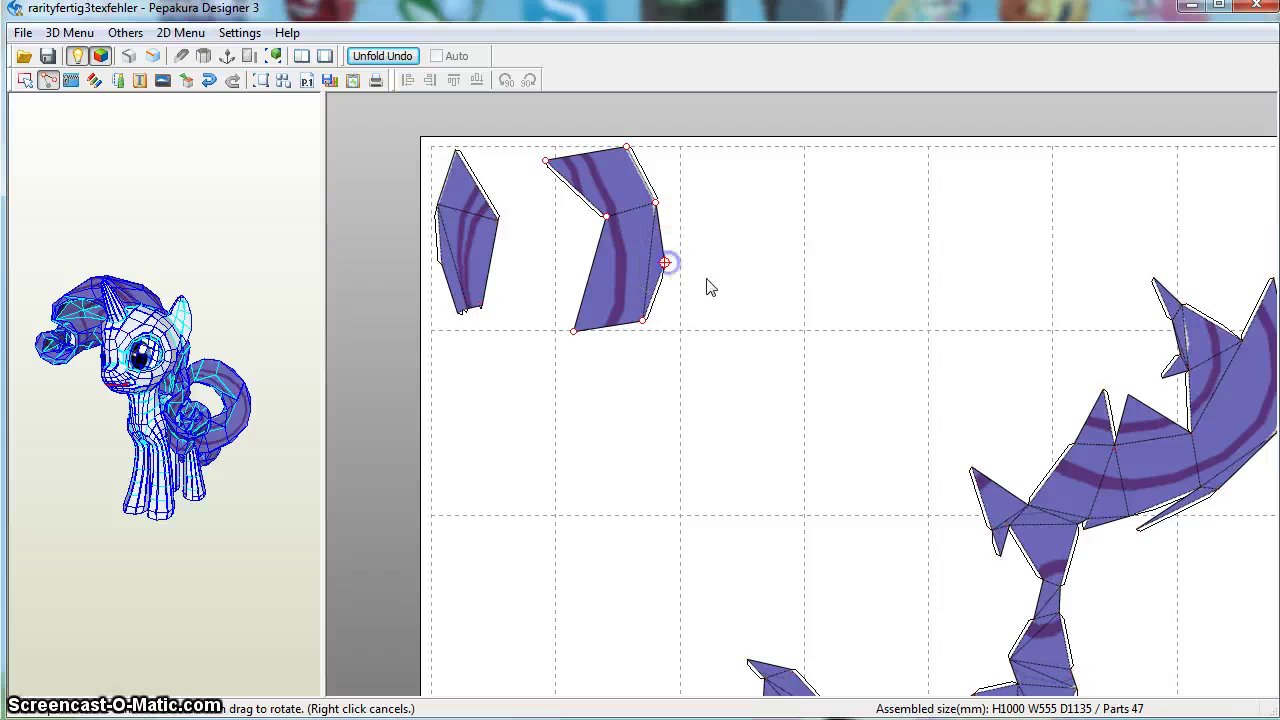
pyautogui.moveTo(709, 282); pyautogui.dragTo(723, 304)
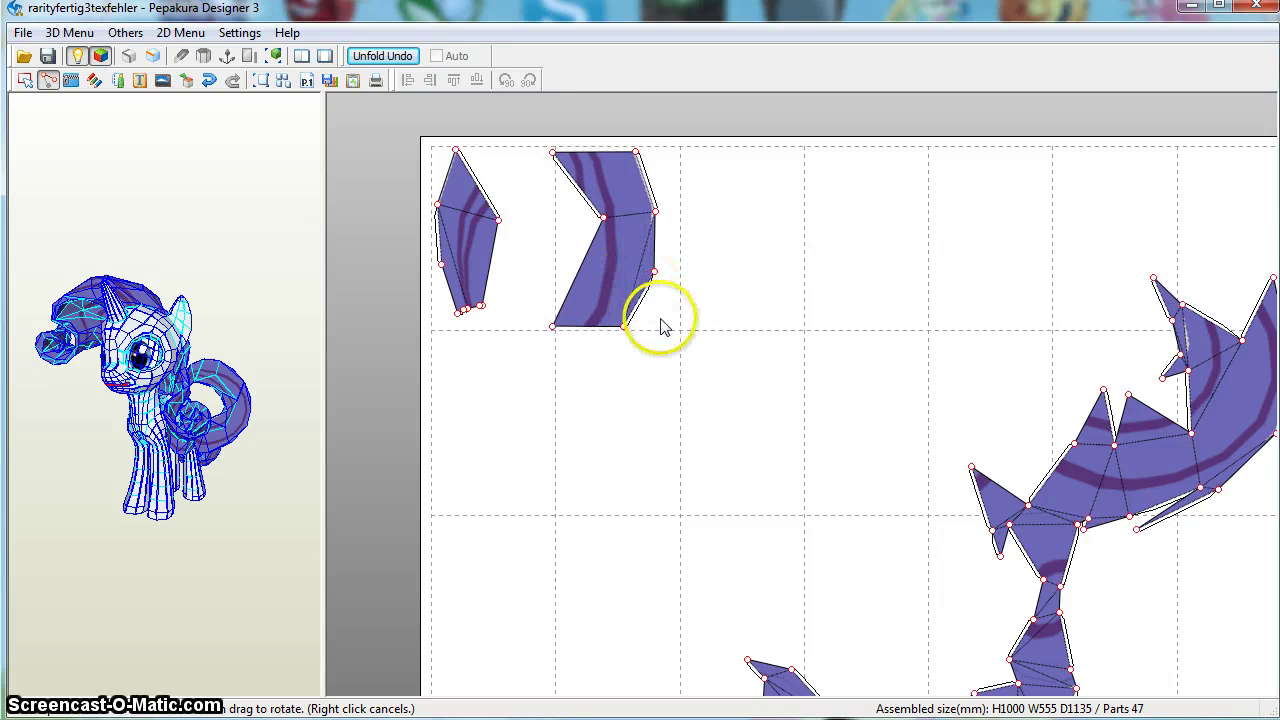
# - Shift the curved tail section slightly inward so it lies entirely within the second page's borders
pyautogui.scroll(2, 663, 327)
pyautogui.moveTo(650, 330); pyautogui.dragTo(812, 570)
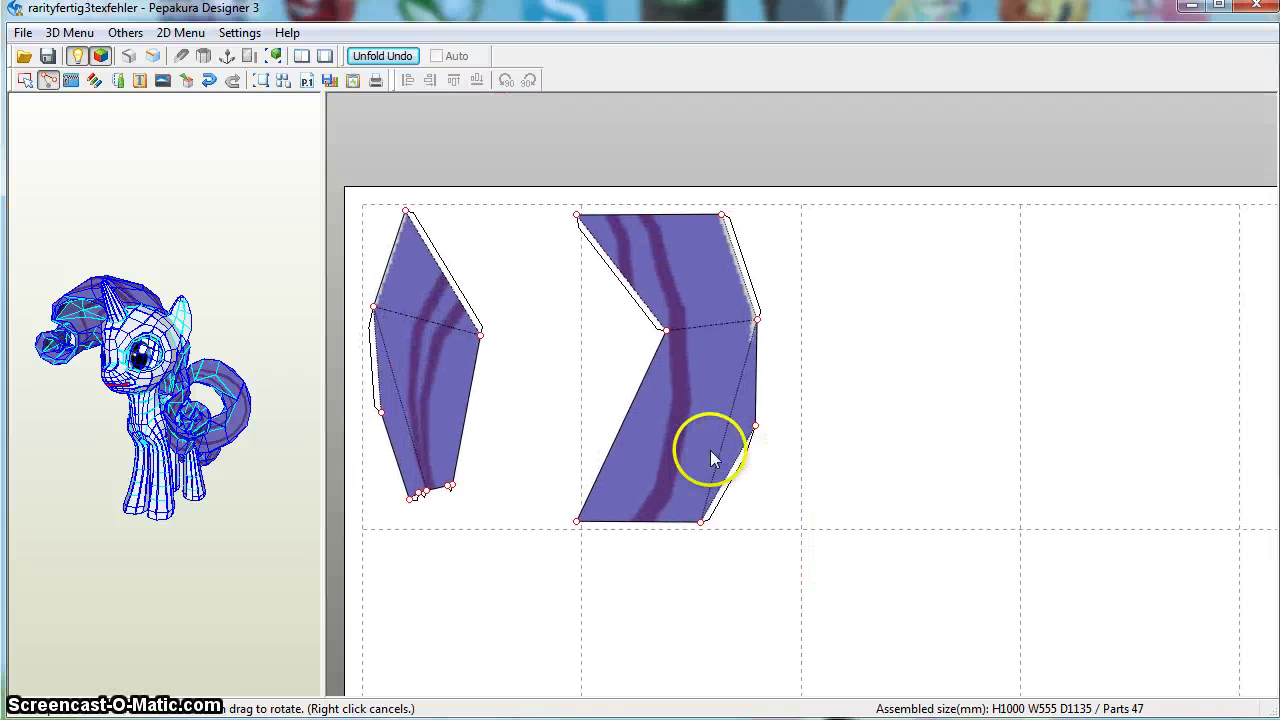
pyautogui.scroll(-2, 720, 452)
pyautogui.scroll(1, 730, 465)
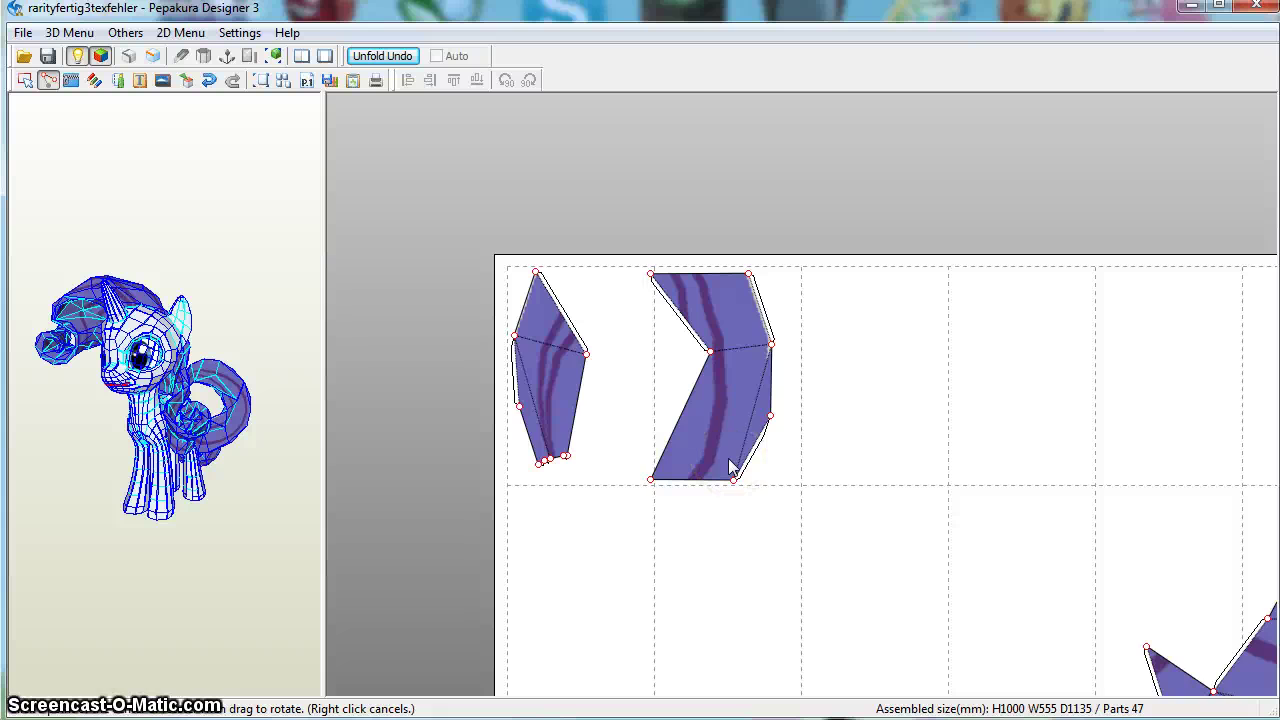
pyautogui.scroll(2, 730, 467)
pyautogui.scroll(-3, 730, 465)
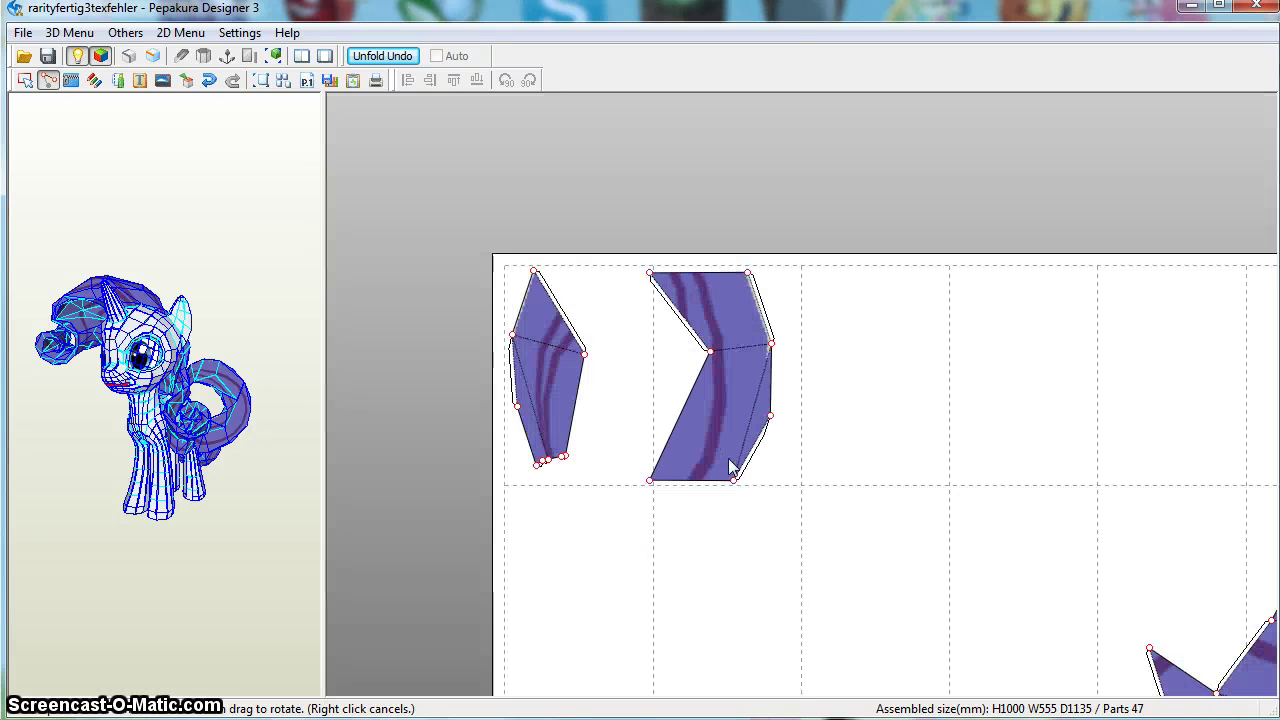
pyautogui.scroll(3, 735, 455)
pyautogui.click(671, 448)
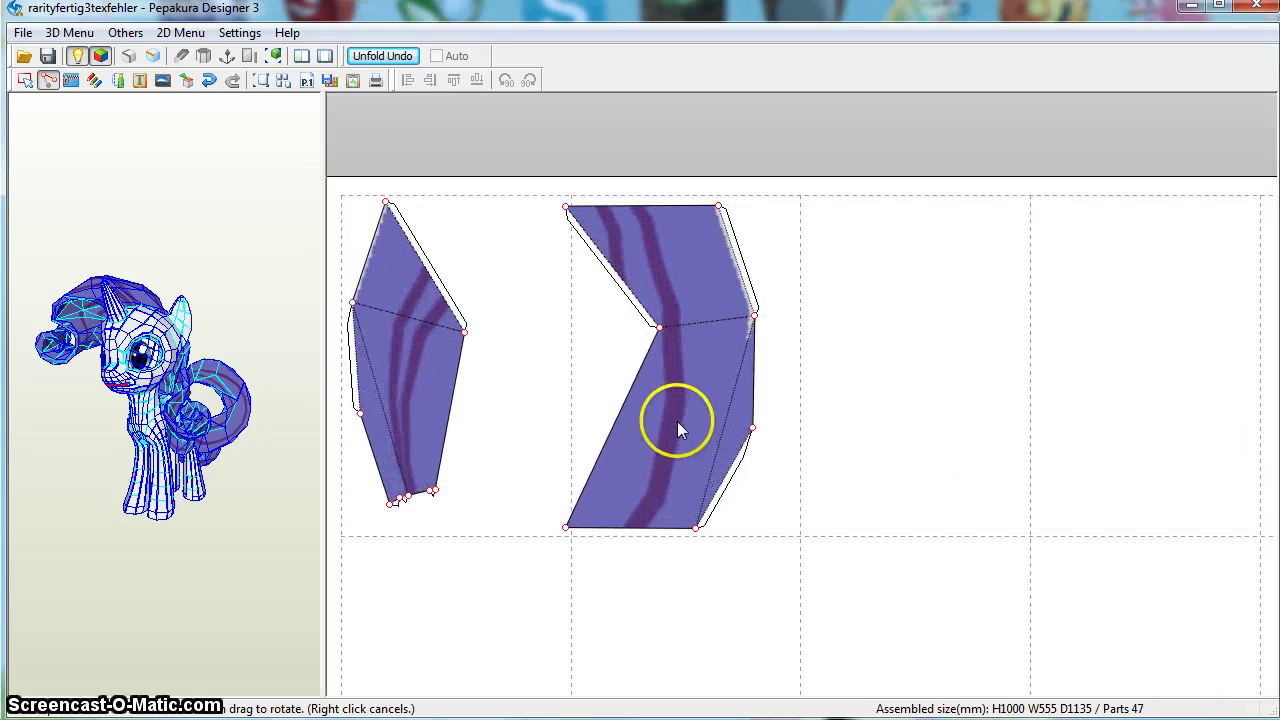
pyautogui.moveTo(677, 428); pyautogui.dragTo(703, 422)
pyautogui.click(929, 468)
pyautogui.scroll(1, 929, 483)
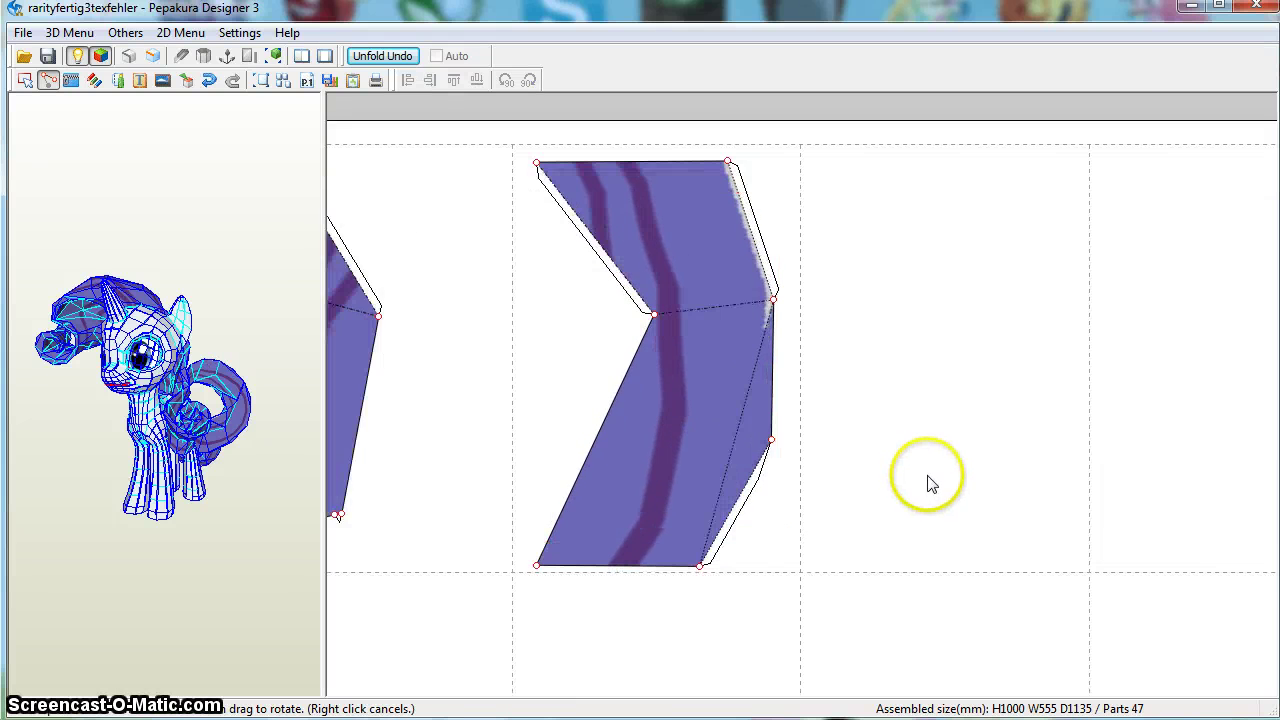
pyautogui.scroll(-2, 929, 483)
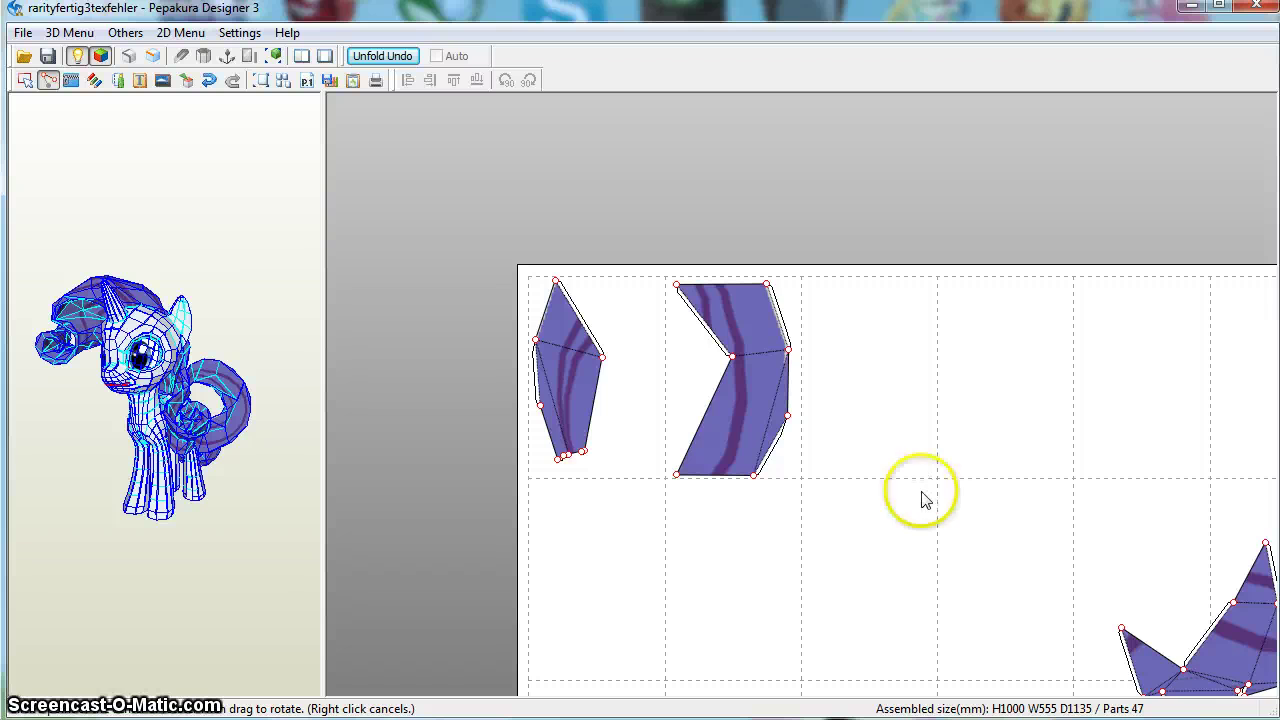
pyautogui.scroll(-1, 923, 494)
# - Disjoin the outer end segment of the narrow grey leg strip beside the large tail part
pyautogui.moveTo(966, 469)
pyautogui.mouseDown(button='right')
pyautogui.moveTo(583, 434)
pyautogui.moveTo(777, 417)
pyautogui.mouseUp(button='right')
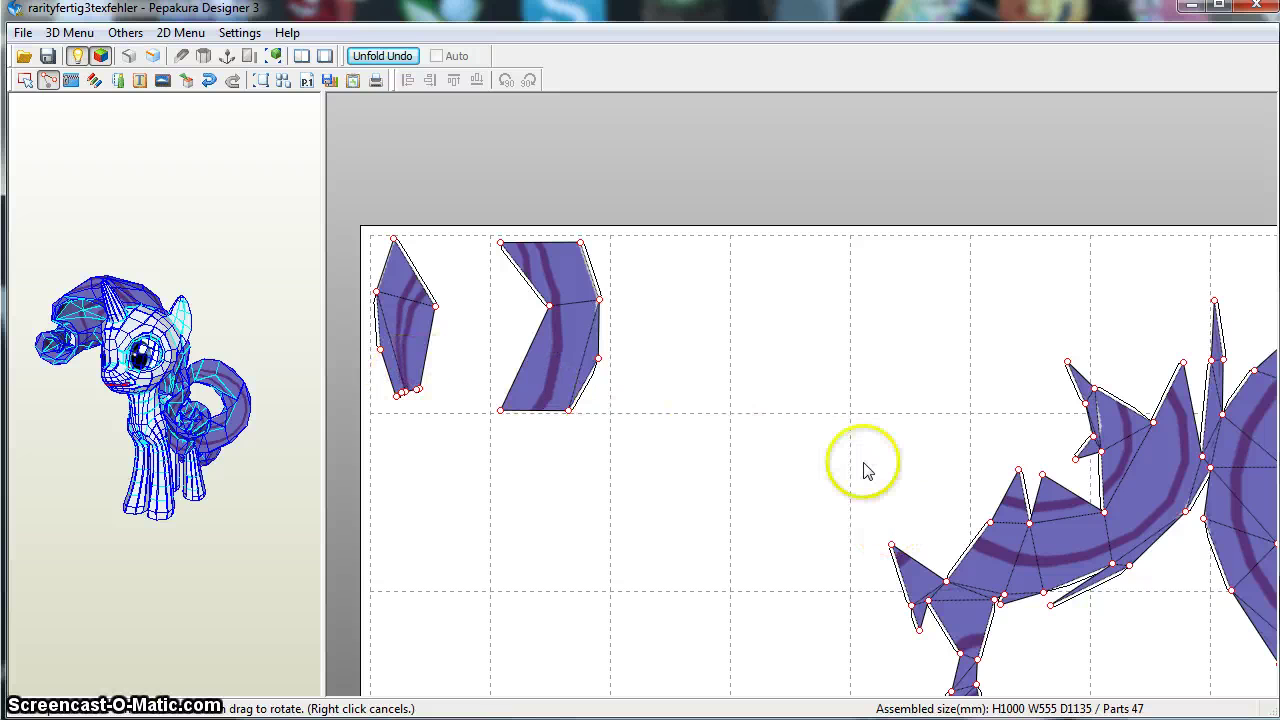
pyautogui.moveTo(866, 471); pyautogui.dragTo(480, 360, button='right')
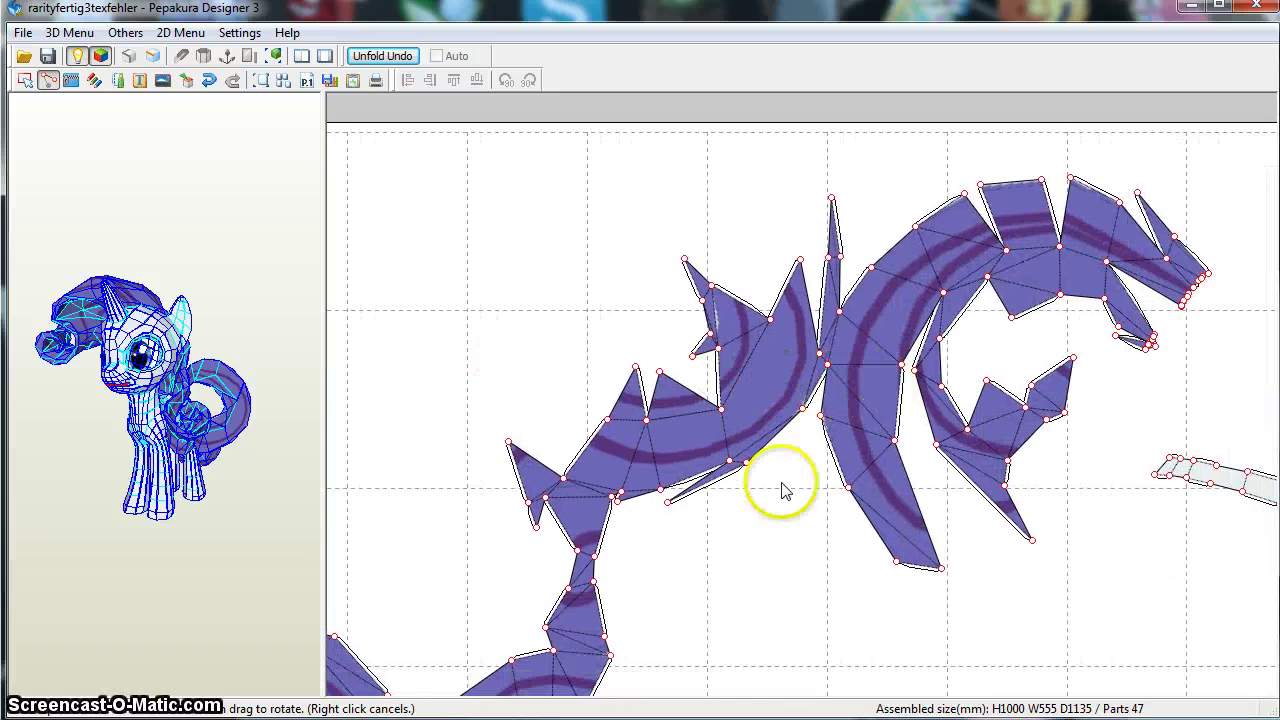
pyautogui.moveTo(785, 490)
pyautogui.mouseDown(button='right')
pyautogui.moveTo(671, 483)
pyautogui.moveTo(860, 340)
pyautogui.moveTo(897, 286)
pyautogui.moveTo(595, 455)
pyautogui.moveTo(509, 520)
pyautogui.moveTo(723, 531)
pyautogui.moveTo(957, 507)
pyautogui.moveTo(1026, 526)
pyautogui.moveTo(1040, 517)
pyautogui.mouseUp(button='right')
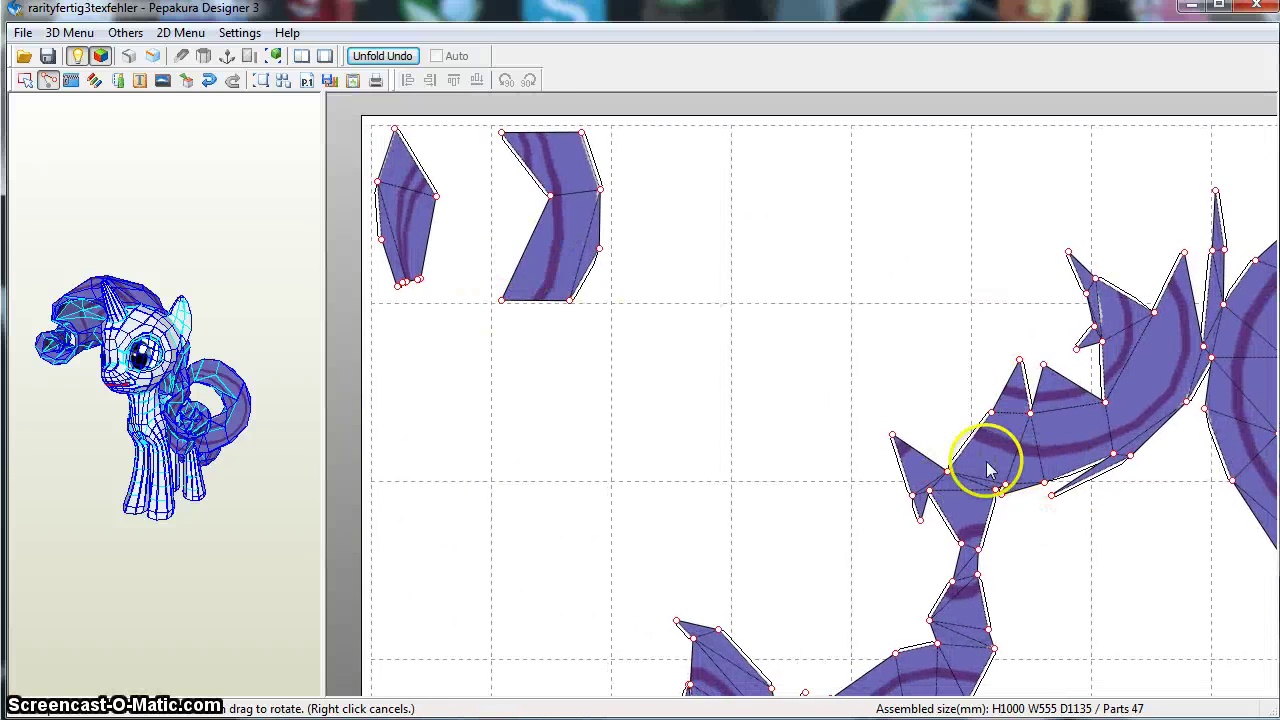
pyautogui.click(448, 272)
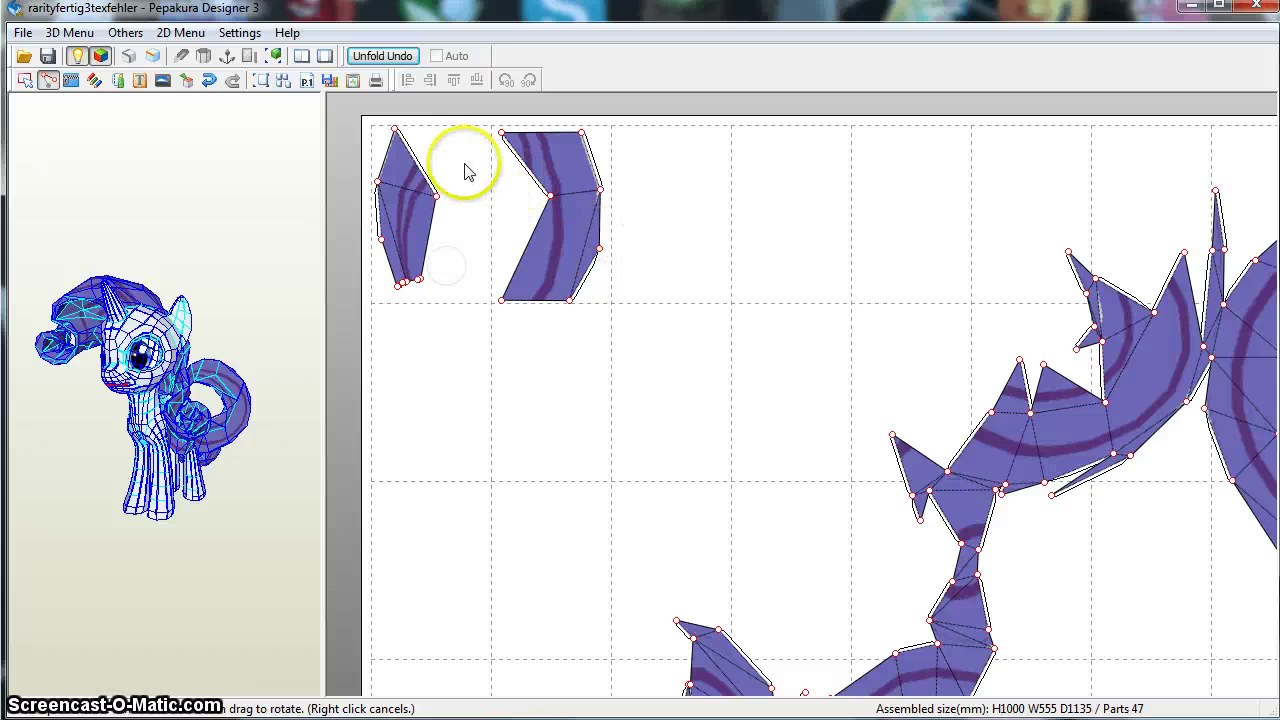
pyautogui.moveTo(935, 318); pyautogui.dragTo(531, 266, button='right')
pyautogui.moveTo(863, 323); pyautogui.dragTo(732, 320, button='right')
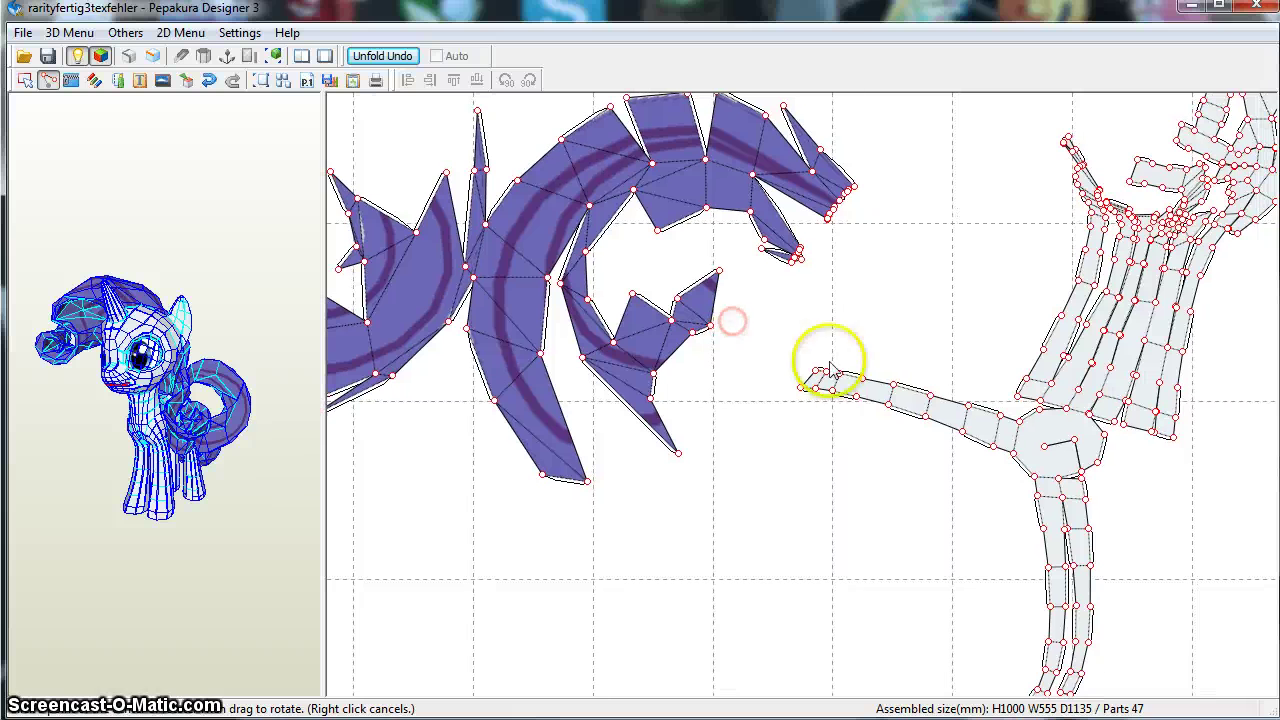
pyautogui.rightClick(895, 455)
pyautogui.click(866, 509)
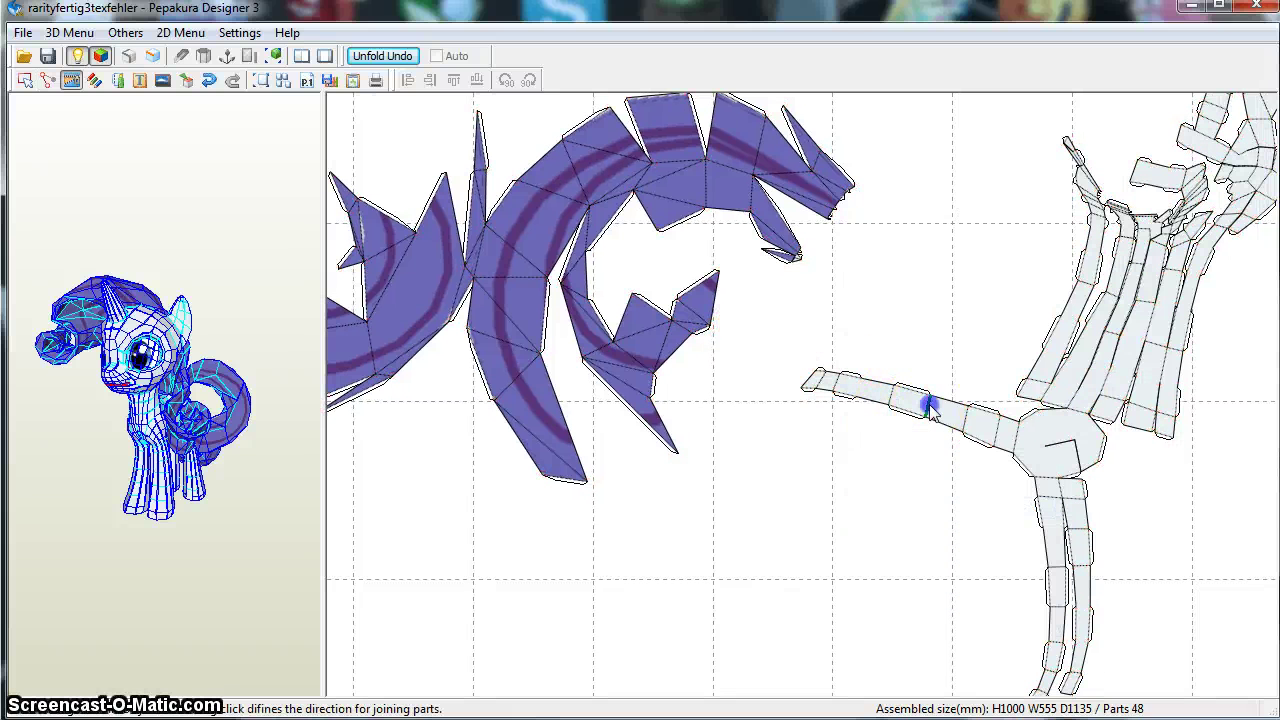
pyautogui.click(929, 405)
# - Move the separated leg strip segment across the sheet onto the first page, over the tail tip
pyautogui.rightClick(914, 401)
pyautogui.click(877, 482)
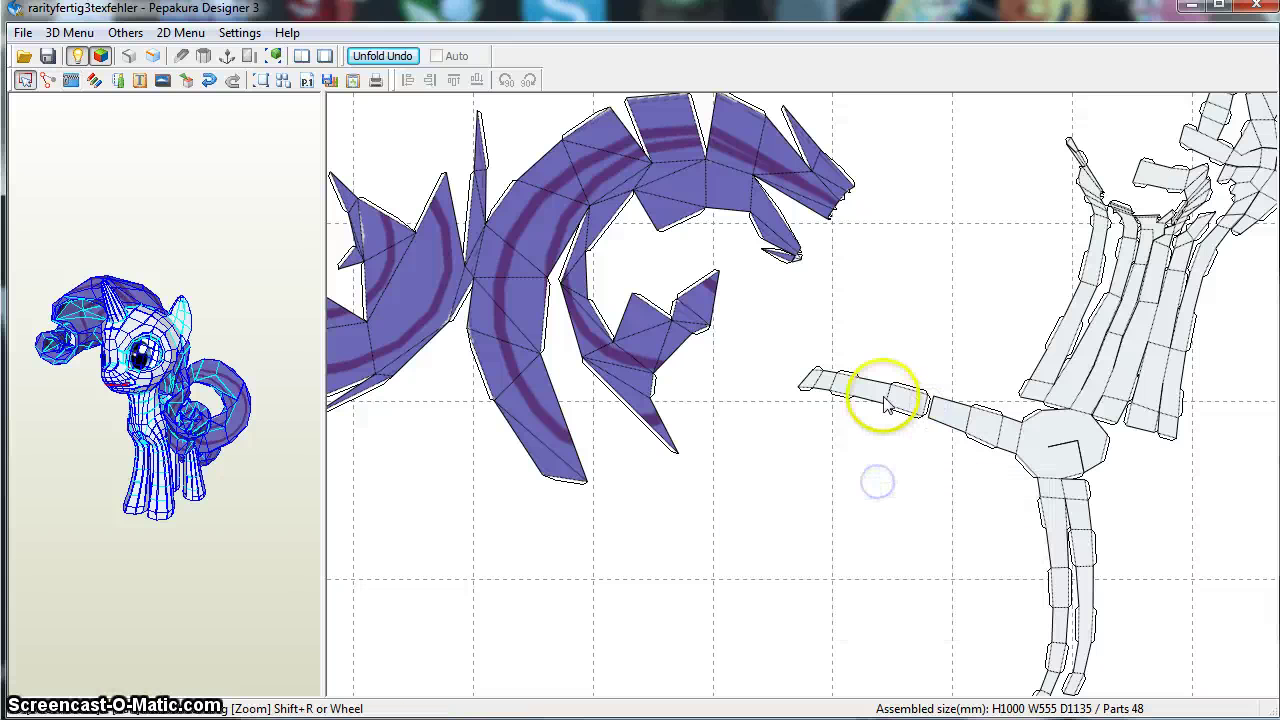
pyautogui.moveTo(884, 403); pyautogui.dragTo(423, 409)
pyautogui.moveTo(423, 409); pyautogui.dragTo(1023, 511, button='right')
pyautogui.moveTo(971, 417); pyautogui.dragTo(403, 297)
pyautogui.moveTo(423, 409); pyautogui.dragTo(691, 441, button='right')
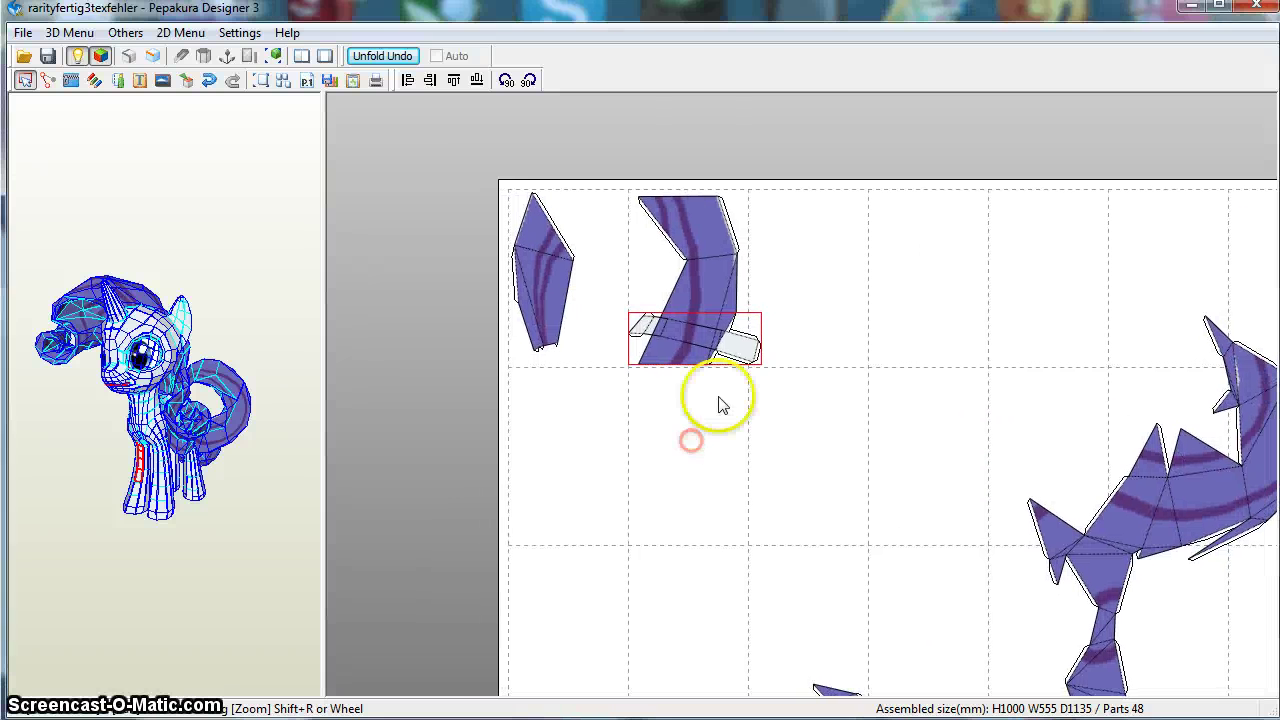
pyautogui.moveTo(737, 343); pyautogui.dragTo(607, 330)
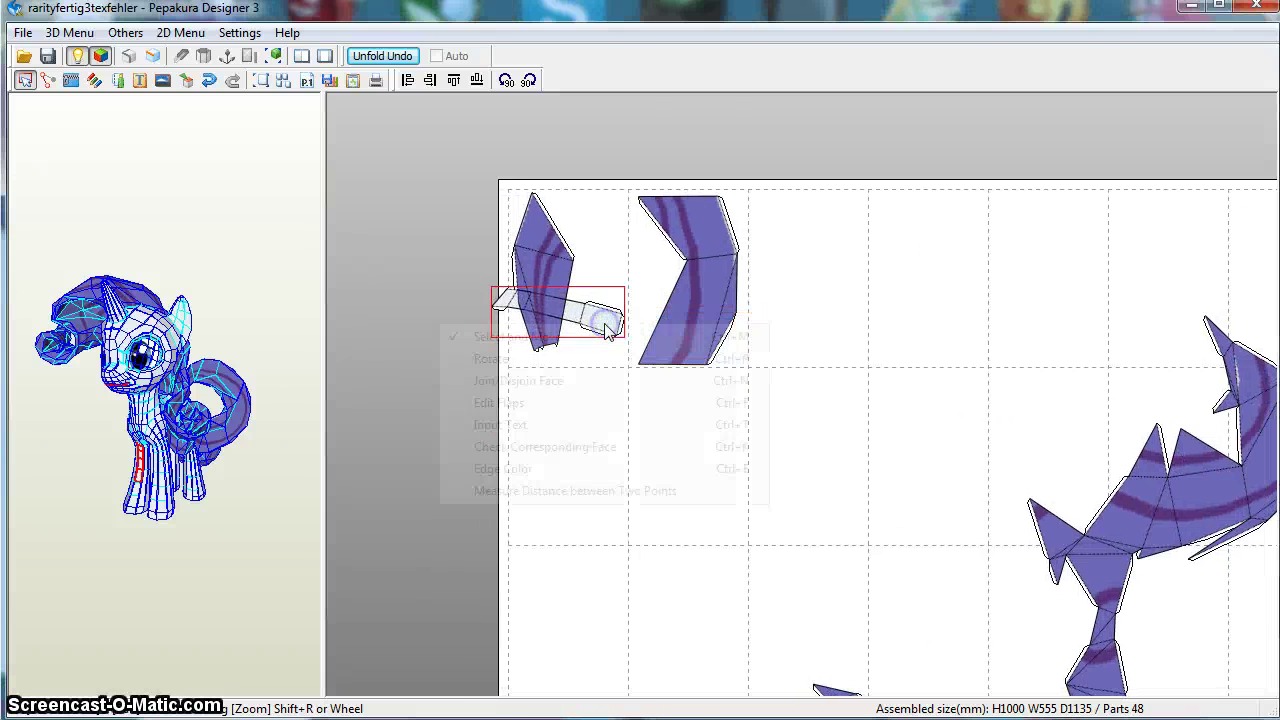
# - Rotate the leg strip segment upright and fit it on the first page in the gap between the two tail pieces
pyautogui.click(585, 356)
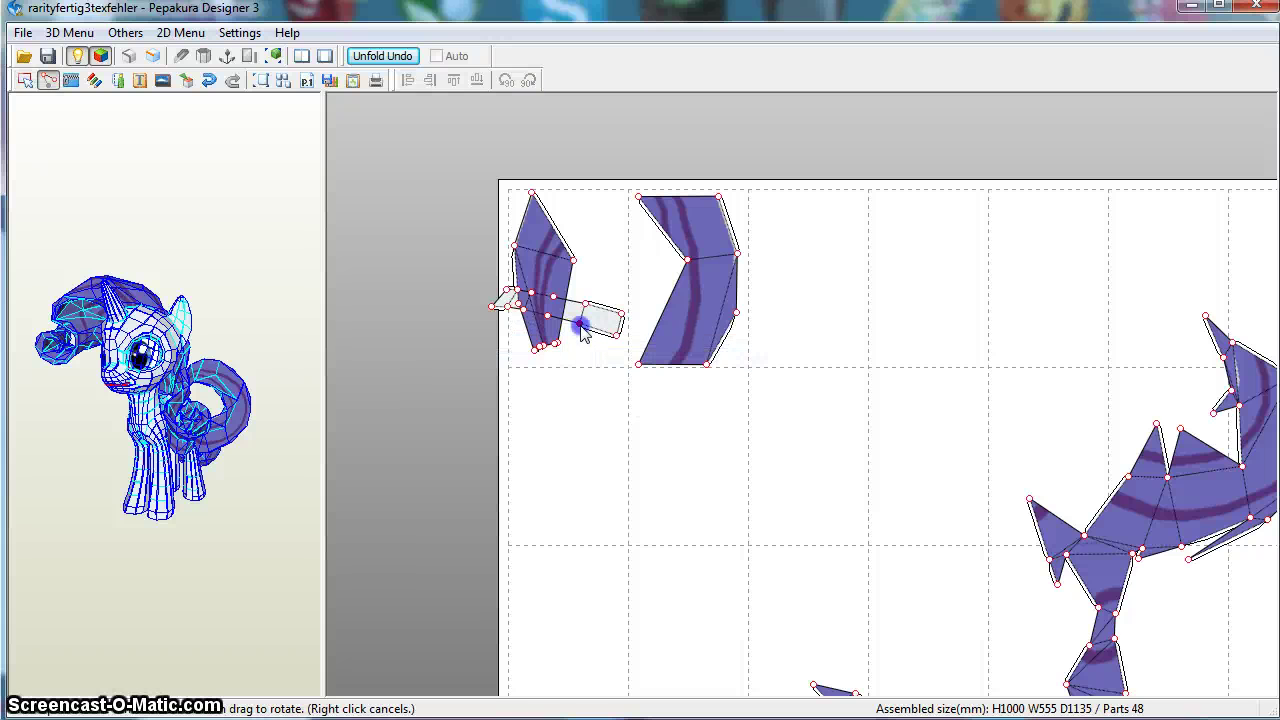
pyautogui.moveTo(583, 369); pyautogui.dragTo(752, 340)
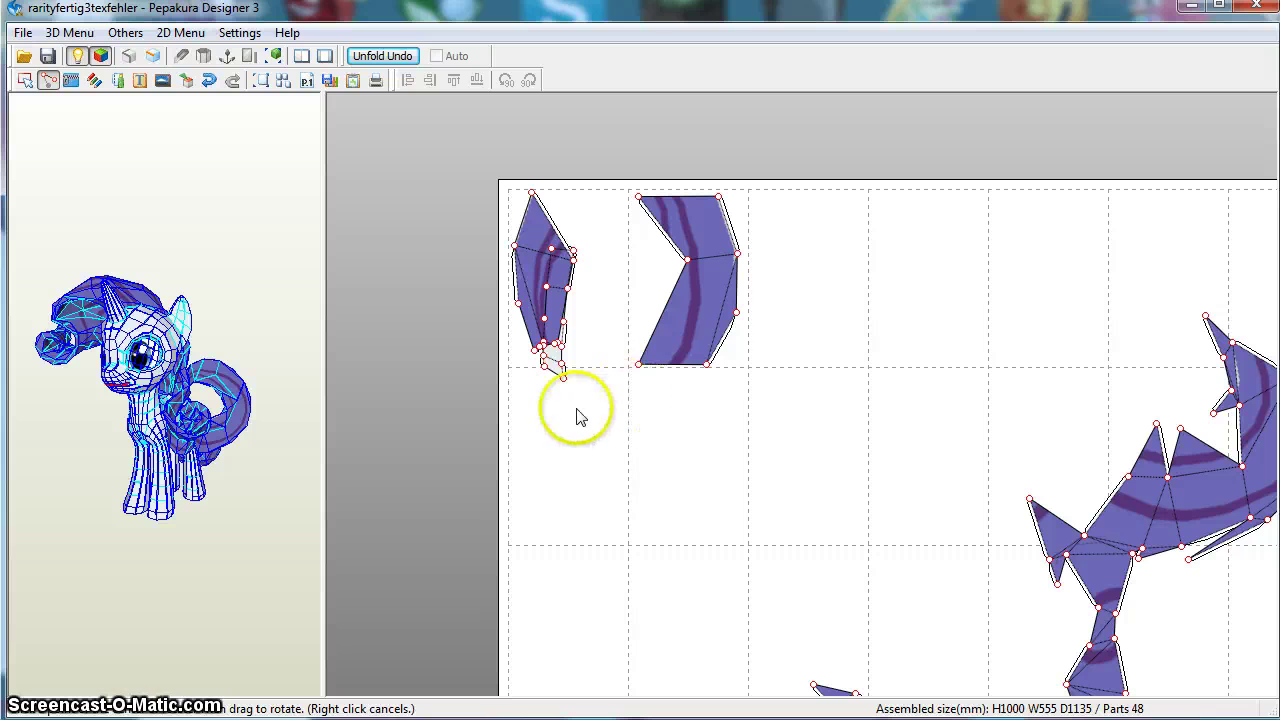
pyautogui.rightClick(556, 365)
pyautogui.click(556, 366)
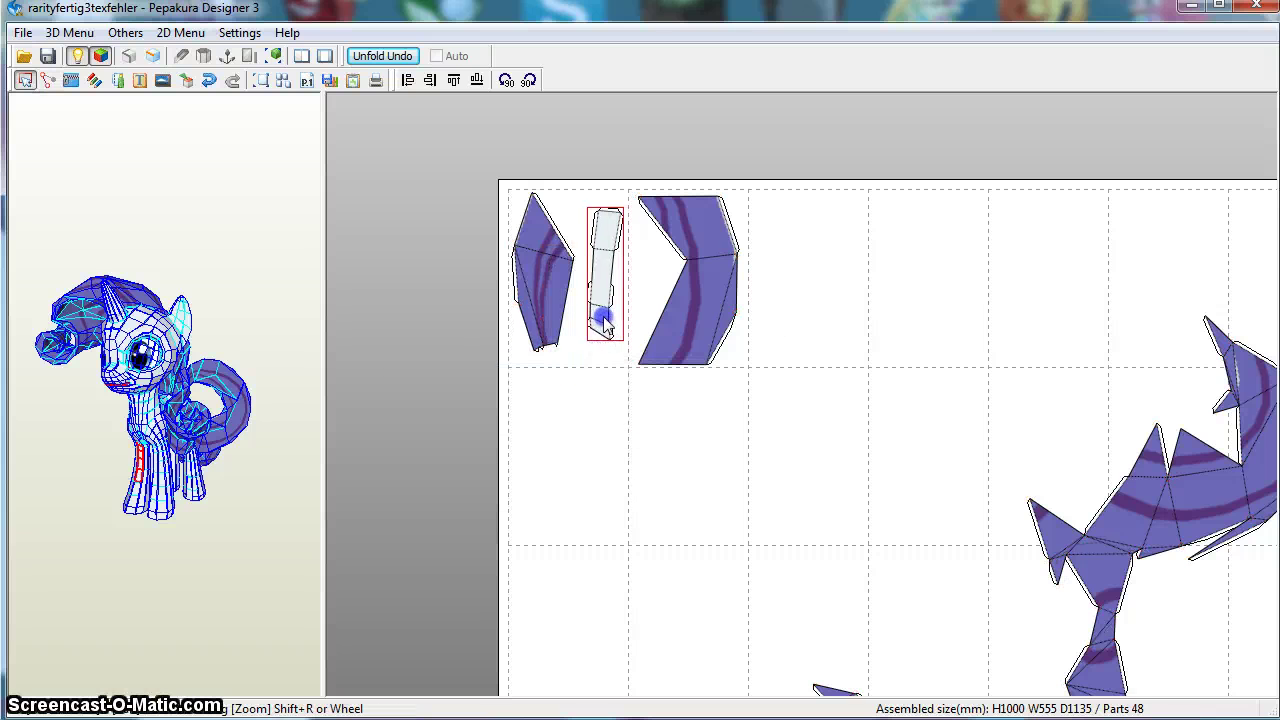
pyautogui.moveTo(601, 318); pyautogui.dragTo(599, 318)
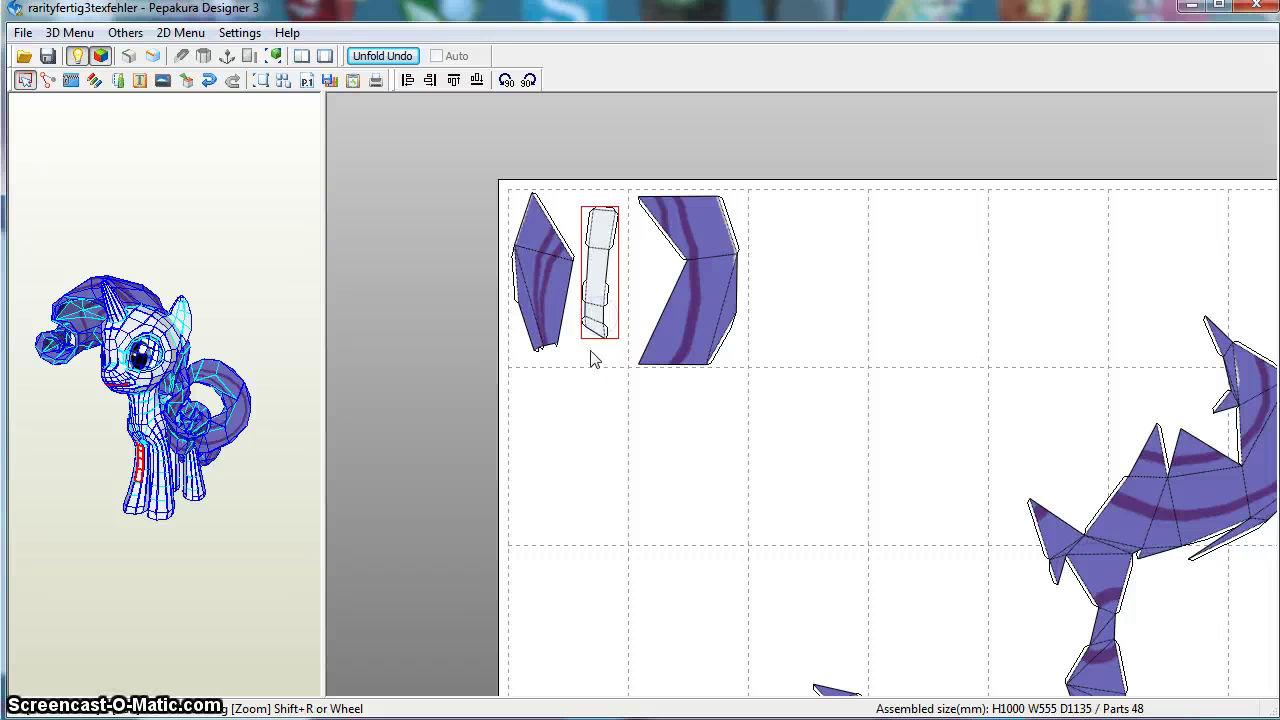
pyautogui.click(557, 440)
pyautogui.moveTo(825, 405); pyautogui.dragTo(793, 333, button='right')
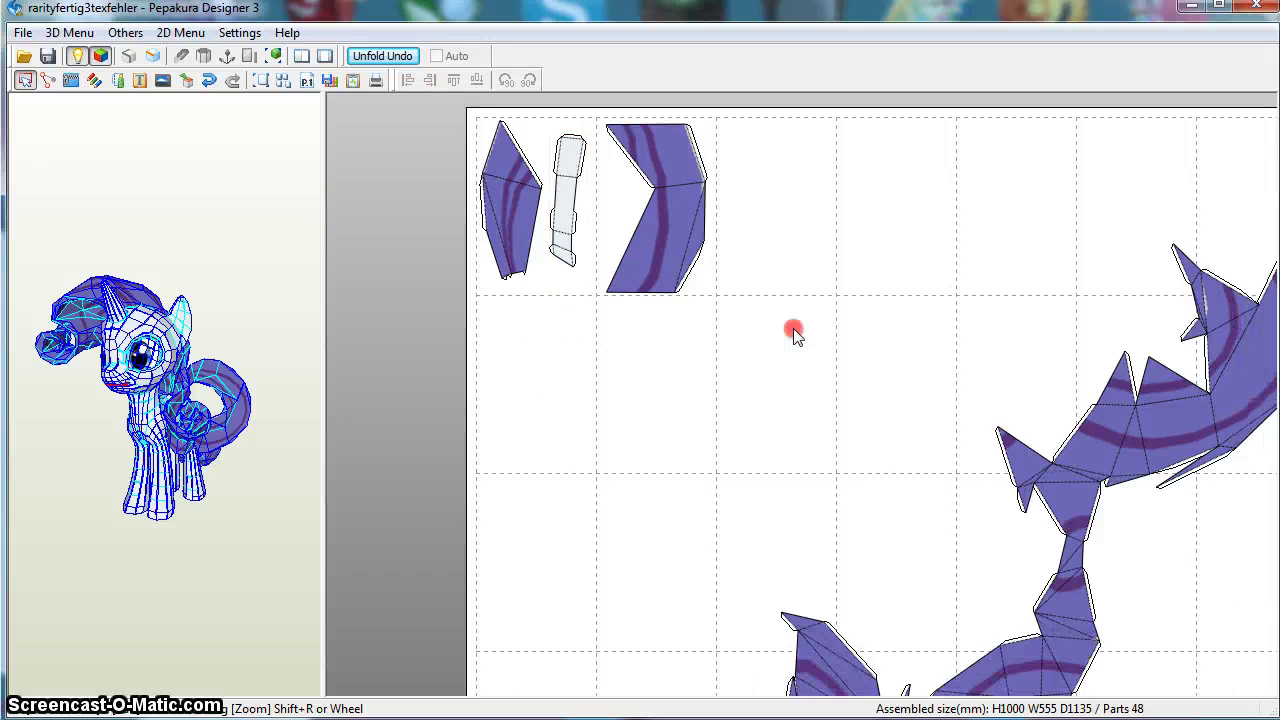
pyautogui.scroll(2, 763, 397)
pyautogui.scroll(-5, 797, 403)
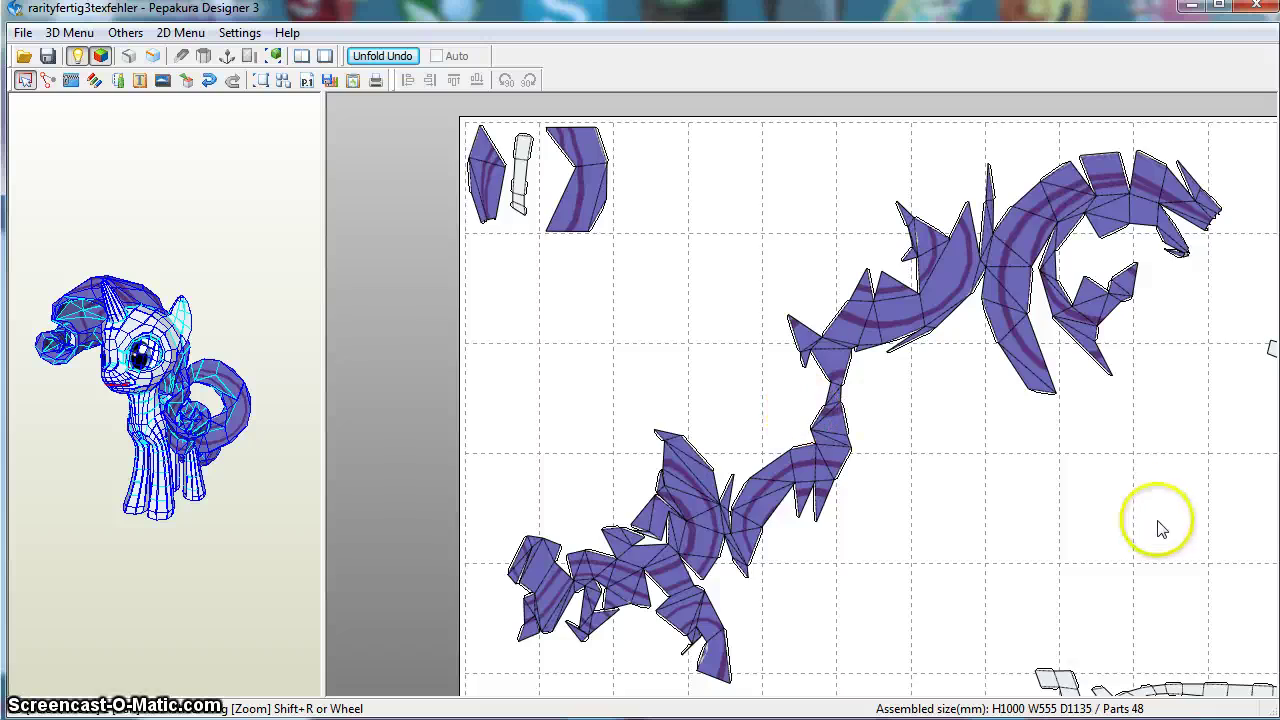
# - Survey how the remaining hair, body and leg parts are spread across the pages of the unfolded sheet
pyautogui.scroll(-1, 1158, 521)
pyautogui.moveTo(1150, 518); pyautogui.dragTo(686, 277, button='middle')
pyautogui.scroll(-1, 842, 426)
pyautogui.moveTo(842, 426); pyautogui.dragTo(846, 220, button='middle')
pyautogui.moveTo(870, 525); pyautogui.dragTo(845, 310, button='middle')
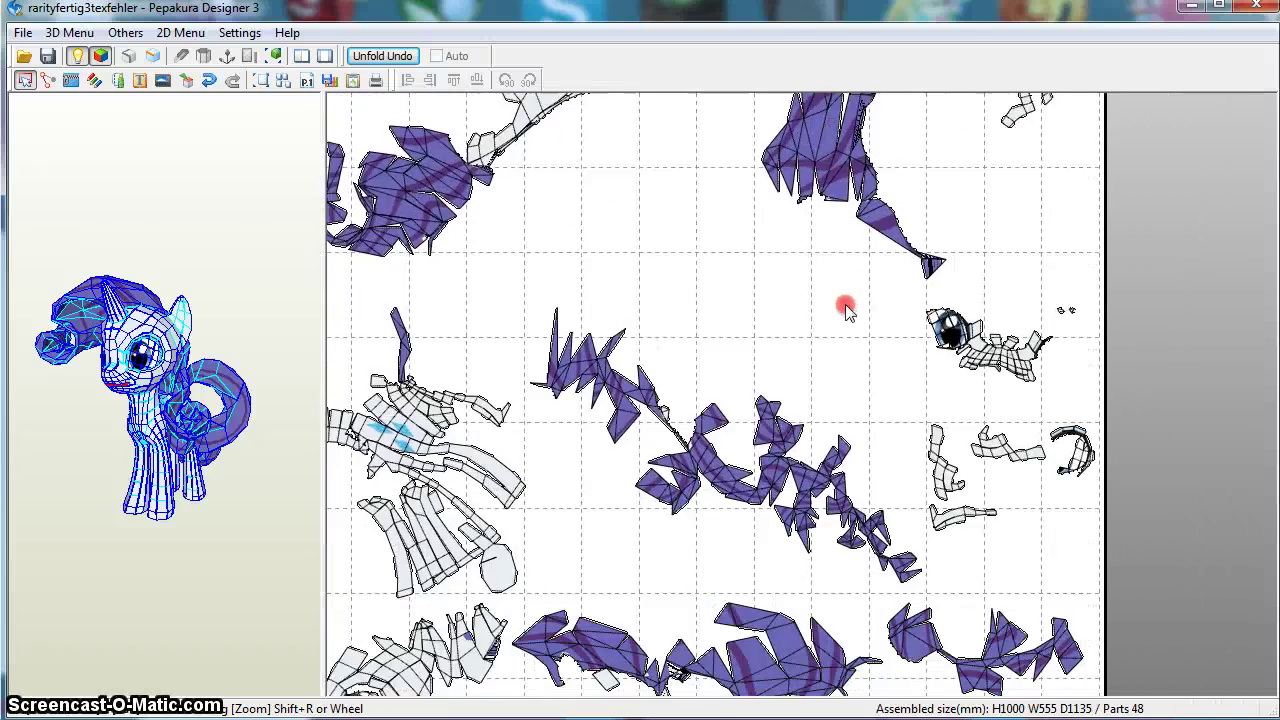
pyautogui.moveTo(714, 337); pyautogui.dragTo(814, 480, button='middle')
pyautogui.moveTo(731, 354); pyautogui.dragTo(957, 651, button='middle')
pyautogui.moveTo(818, 370); pyautogui.dragTo(846, 634, button='middle')
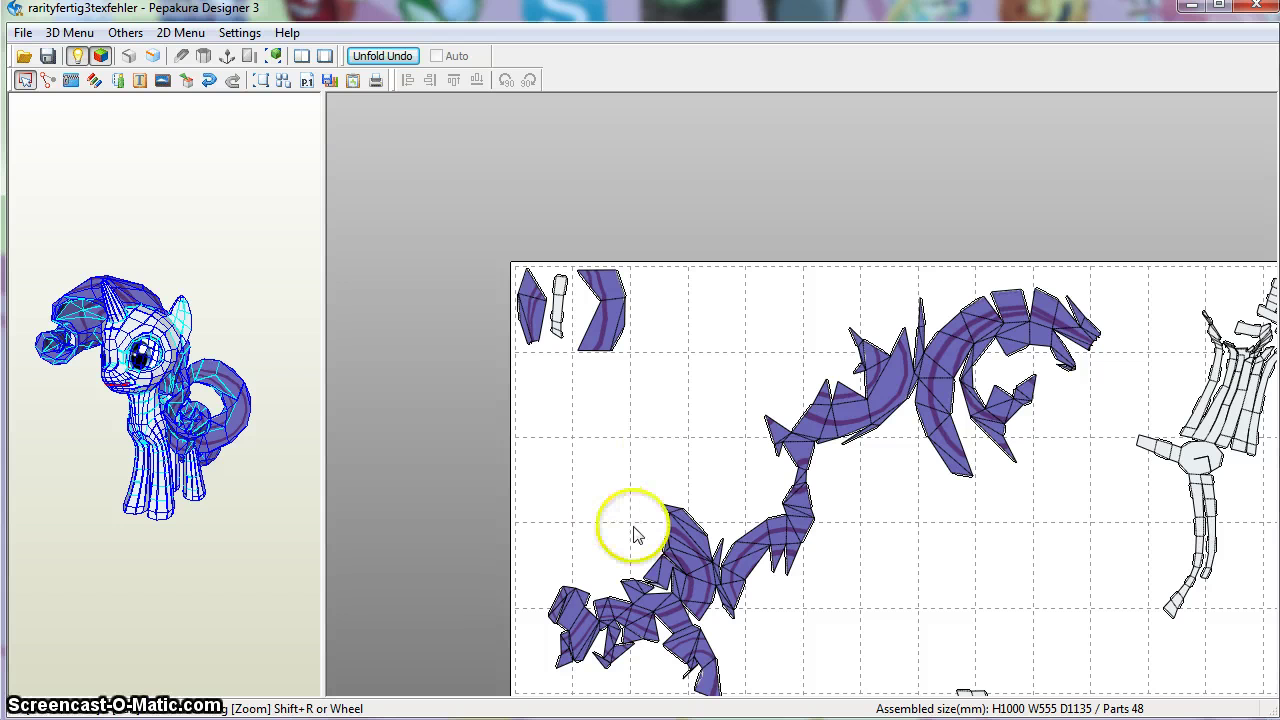
pyautogui.moveTo(874, 603); pyautogui.dragTo(757, 341, button='middle')
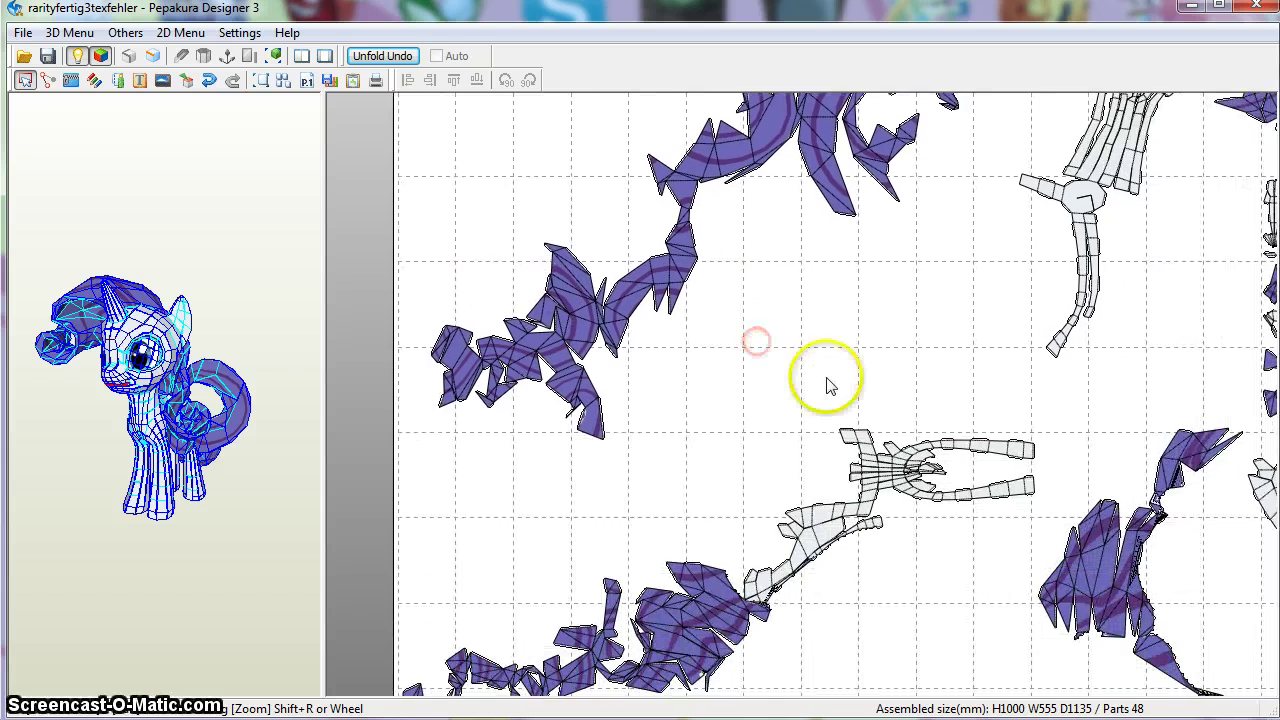
# - Examine the grey body part with the two curved leg strips up close, checking its branching strips and narrow flaps
pyautogui.scroll(7, 808, 483)
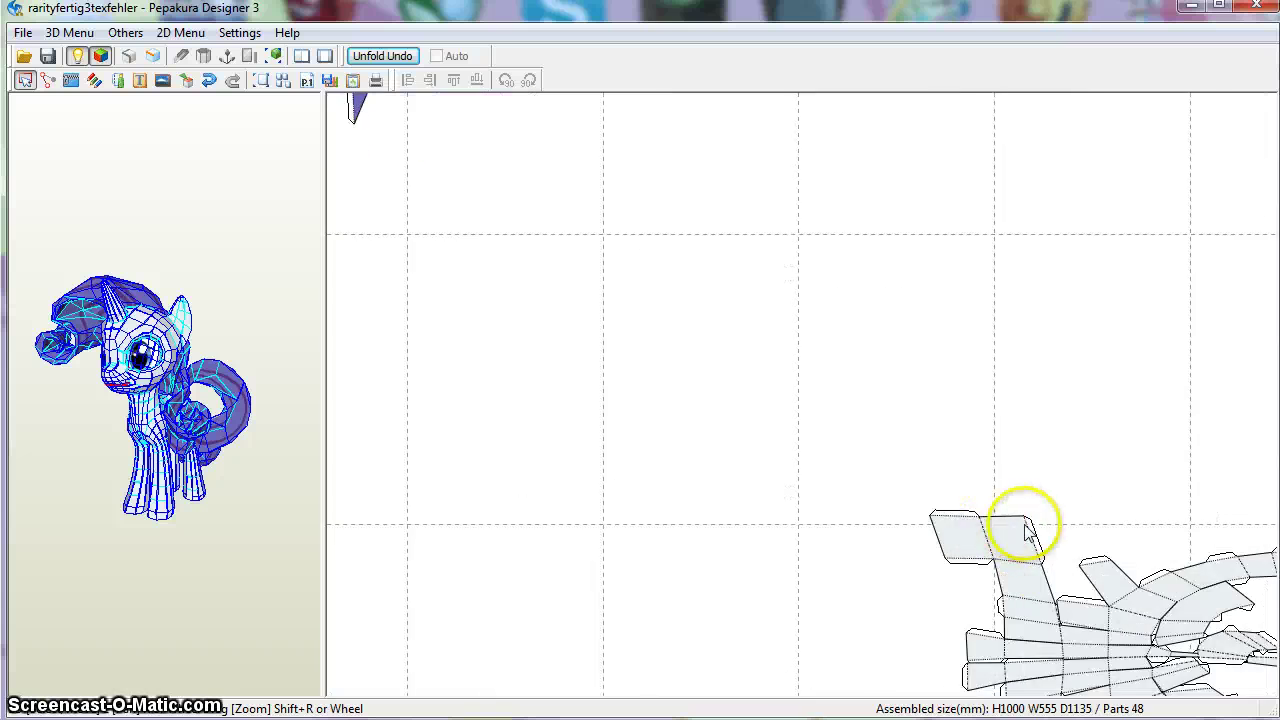
pyautogui.moveTo(942, 476); pyautogui.dragTo(571, 163, button='middle')
pyautogui.scroll(4, 681, 302)
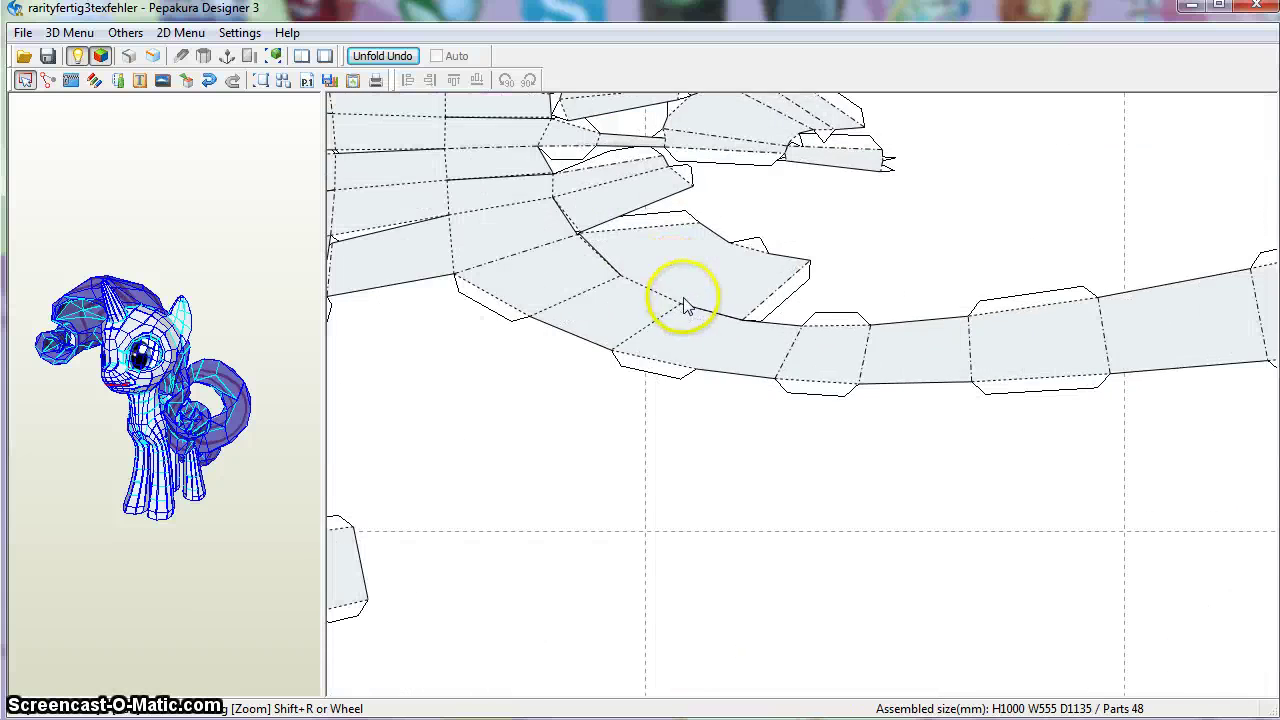
pyautogui.moveTo(743, 206); pyautogui.dragTo(762, 404, button='middle')
pyautogui.scroll(3, 842, 380)
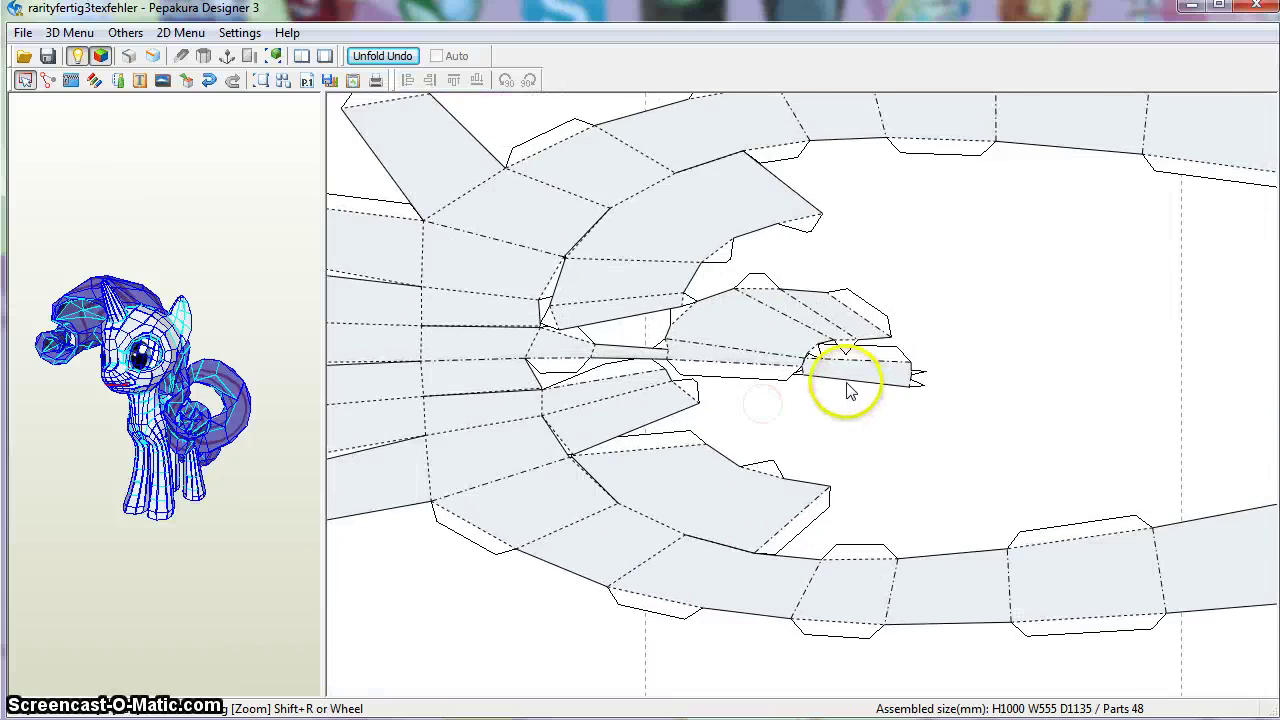
pyautogui.scroll(1, 842, 380)
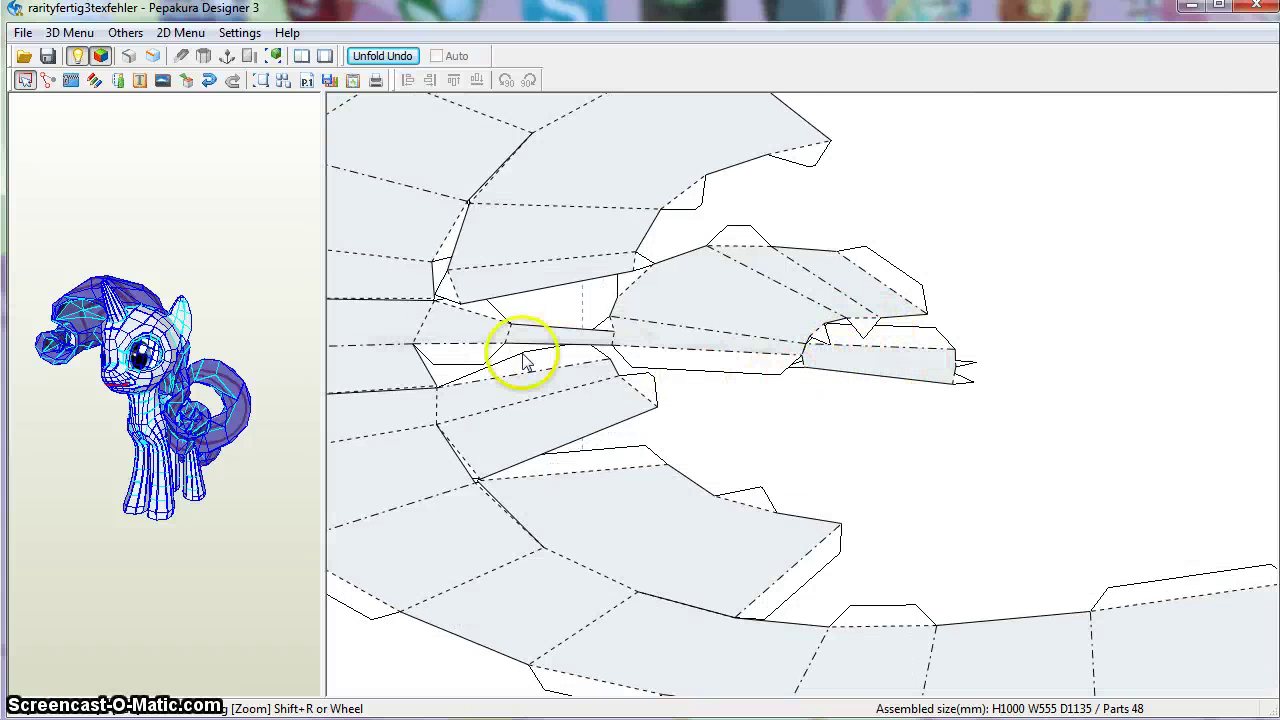
pyautogui.moveTo(525, 358); pyautogui.dragTo(872, 345, button='middle')
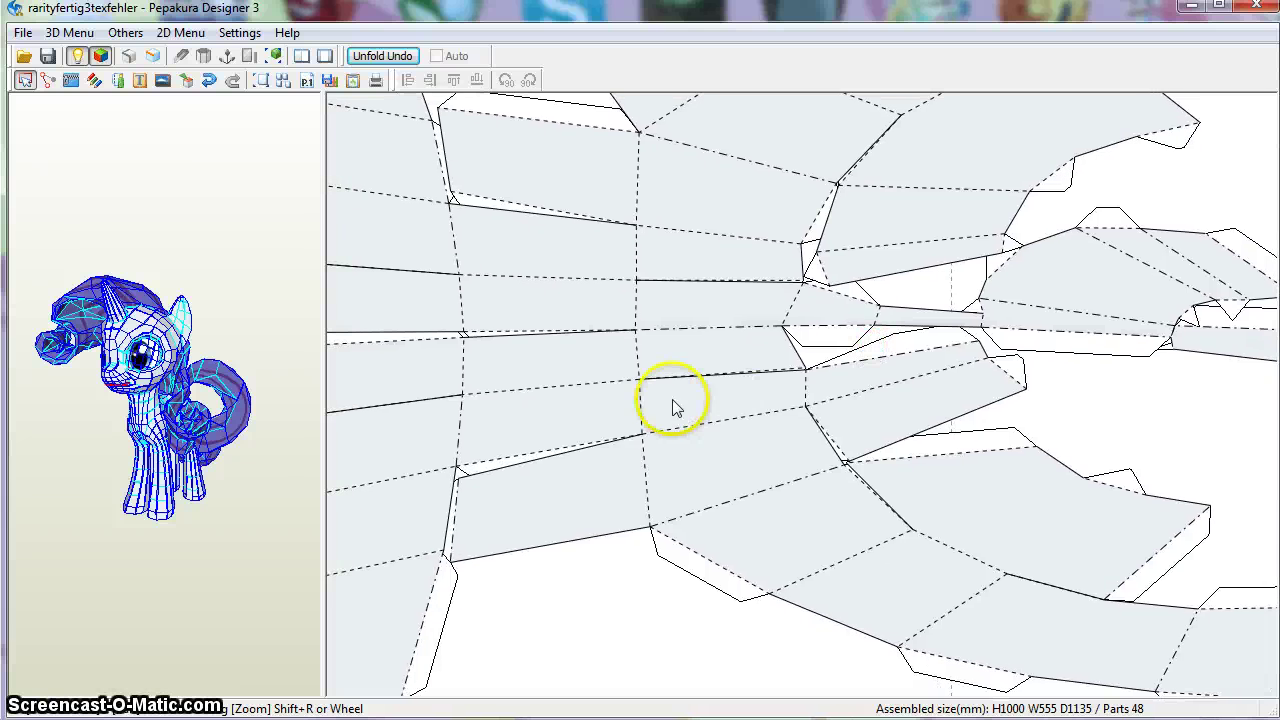
pyautogui.moveTo(673, 405); pyautogui.dragTo(975, 410, button='middle')
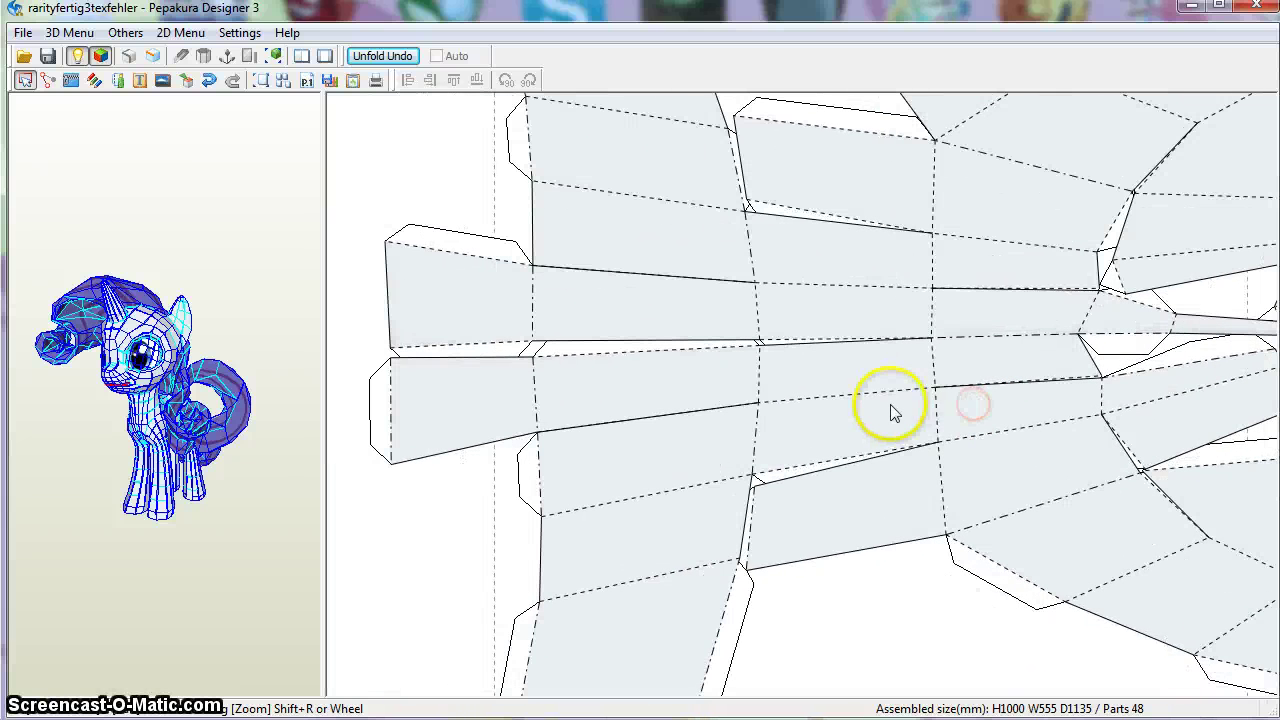
pyautogui.moveTo(882, 414); pyautogui.dragTo(651, 183, button='middle')
pyautogui.moveTo(1004, 271); pyautogui.dragTo(857, 349, button='middle')
pyautogui.scroll(5, 615, 263)
pyautogui.scroll(-5, 883, 380)
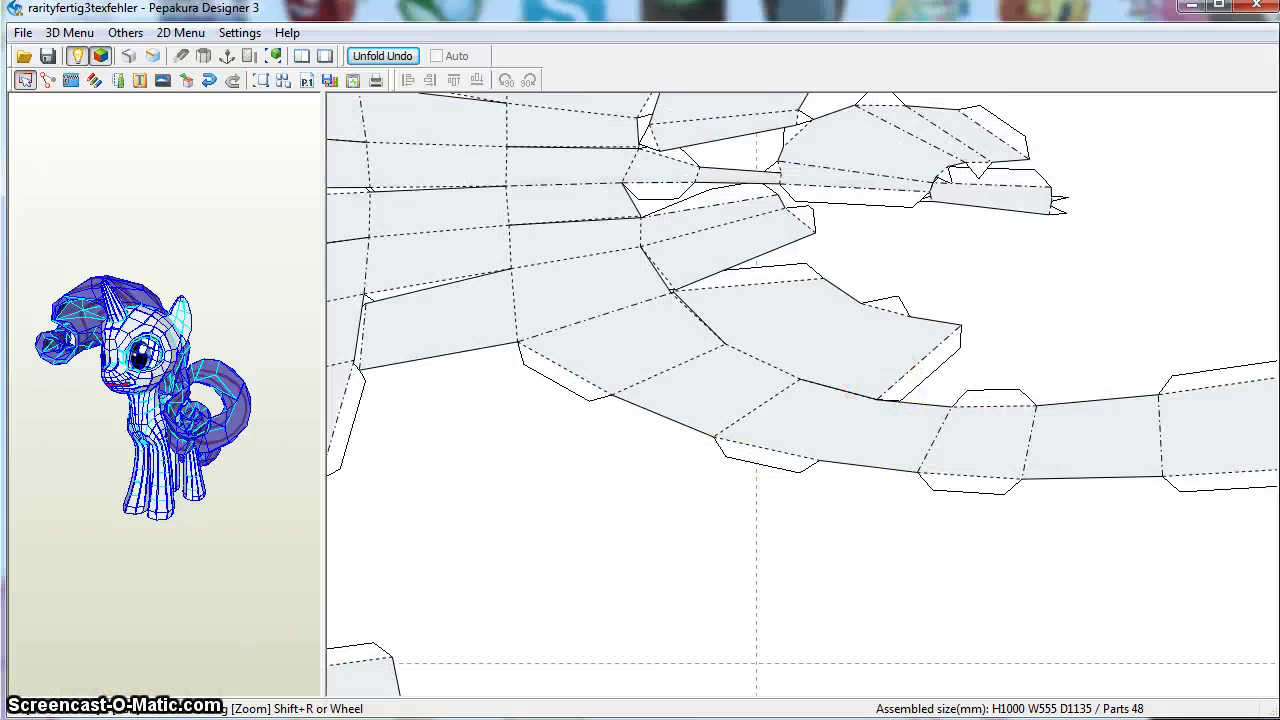
pyautogui.moveTo(449, 352); pyautogui.dragTo(805, 504, button='middle')
pyautogui.scroll(-3, 805, 504)
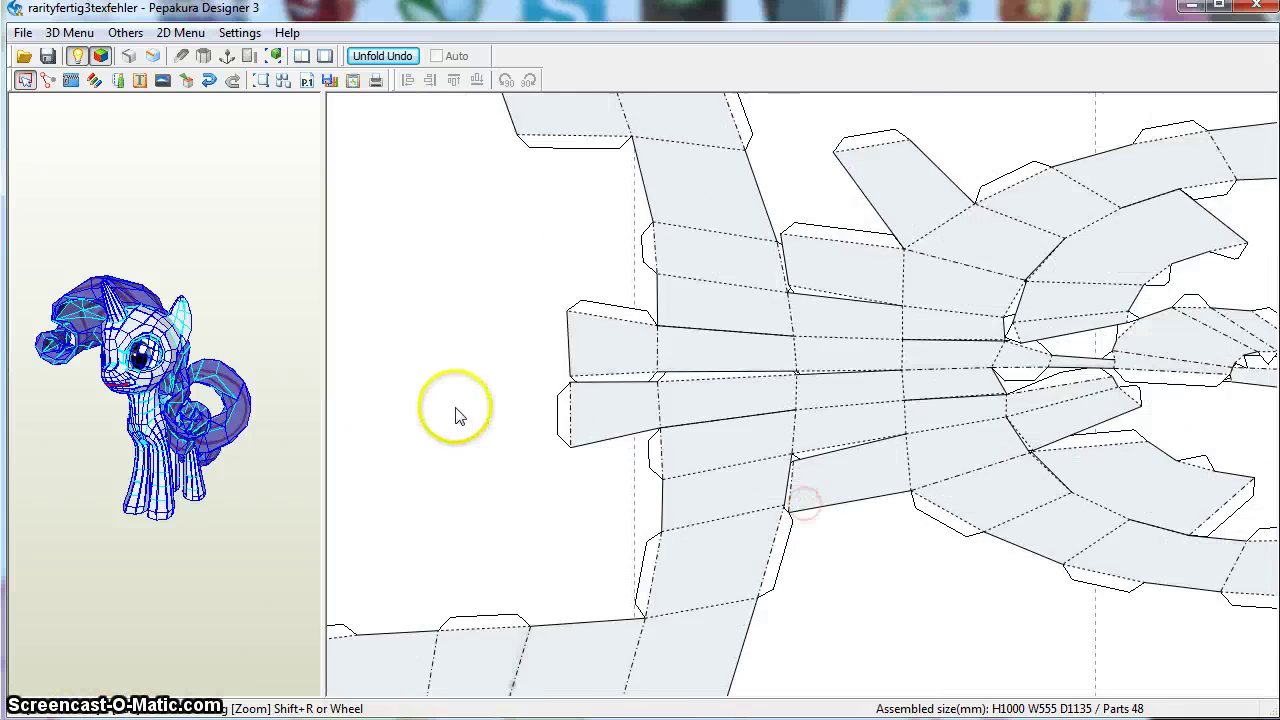
# - Check the print preview of the first page with the tail piece and leg strip enlarged, and close the preview
pyautogui.scroll(-4, 466, 390)
pyautogui.moveTo(512, 325); pyautogui.dragTo(842, 535, button='middle')
pyautogui.moveTo(539, 266); pyautogui.dragTo(965, 553, button='middle')
pyautogui.scroll(-1, 364, 182)
pyautogui.moveTo(364, 182); pyautogui.dragTo(737, 486, button='middle')
pyautogui.moveTo(760, 329); pyautogui.dragTo(674, 486, button='middle')
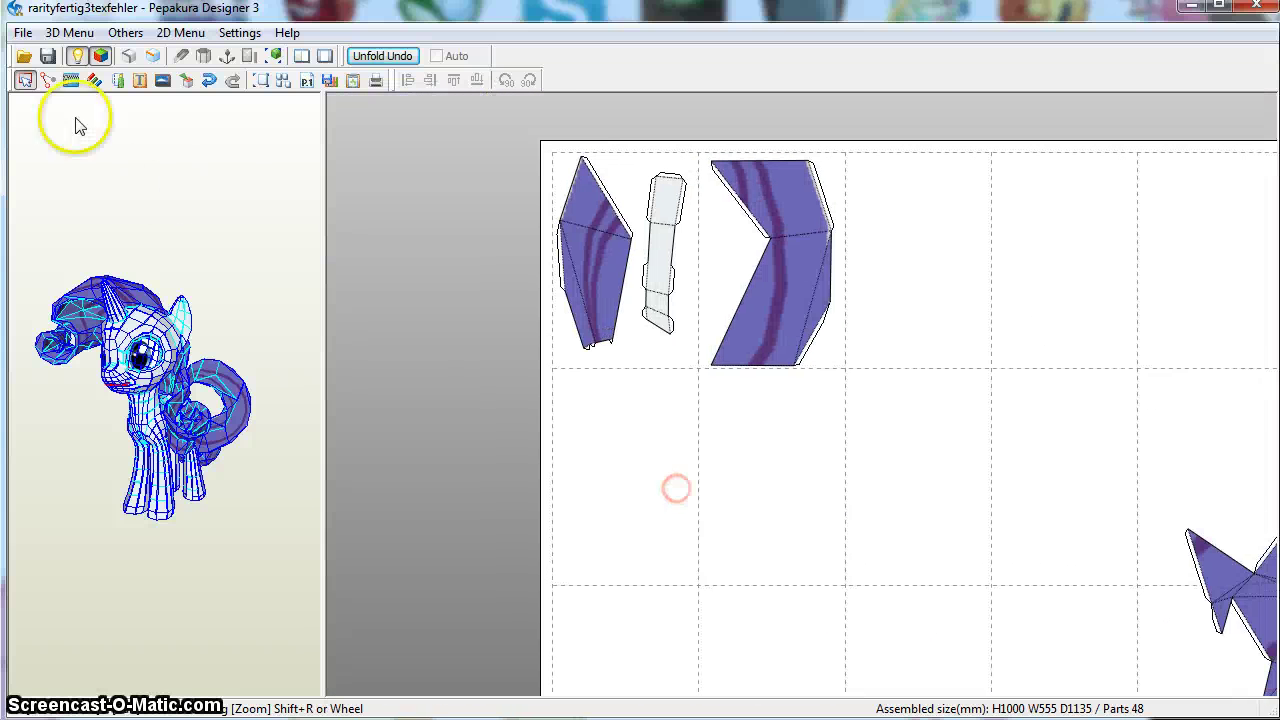
pyautogui.click(23, 34)
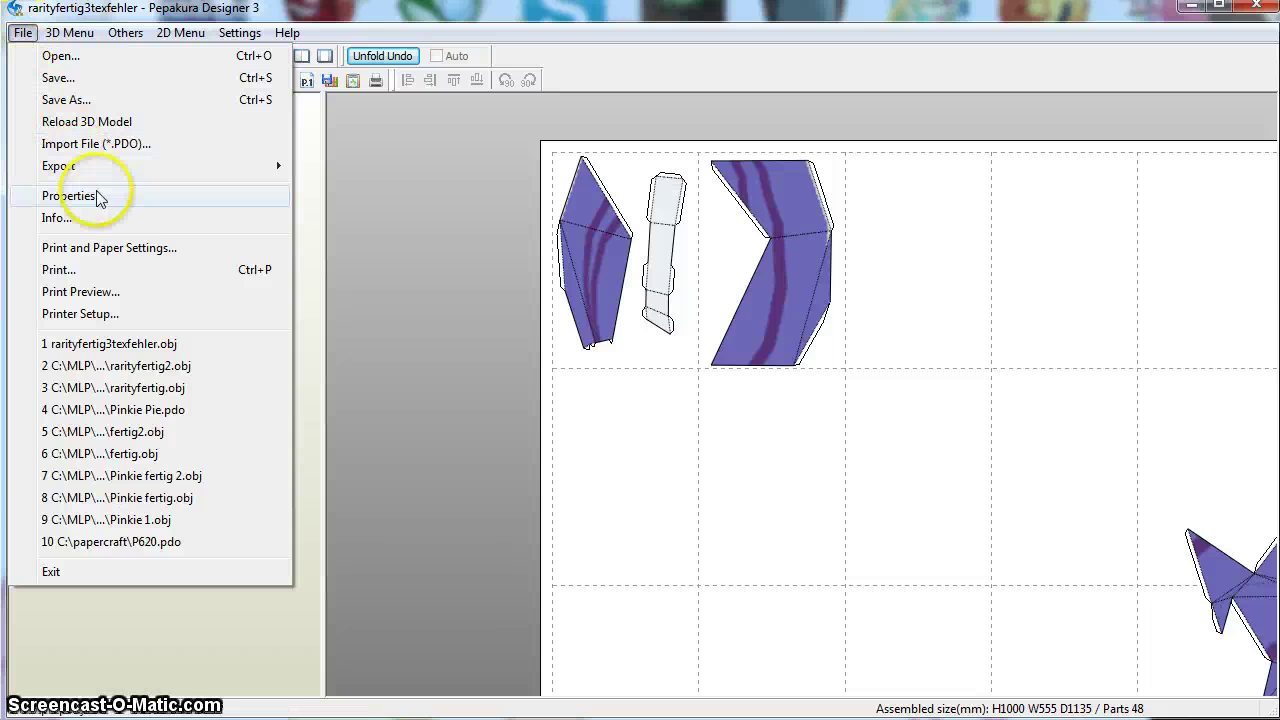
pyautogui.click(80, 292)
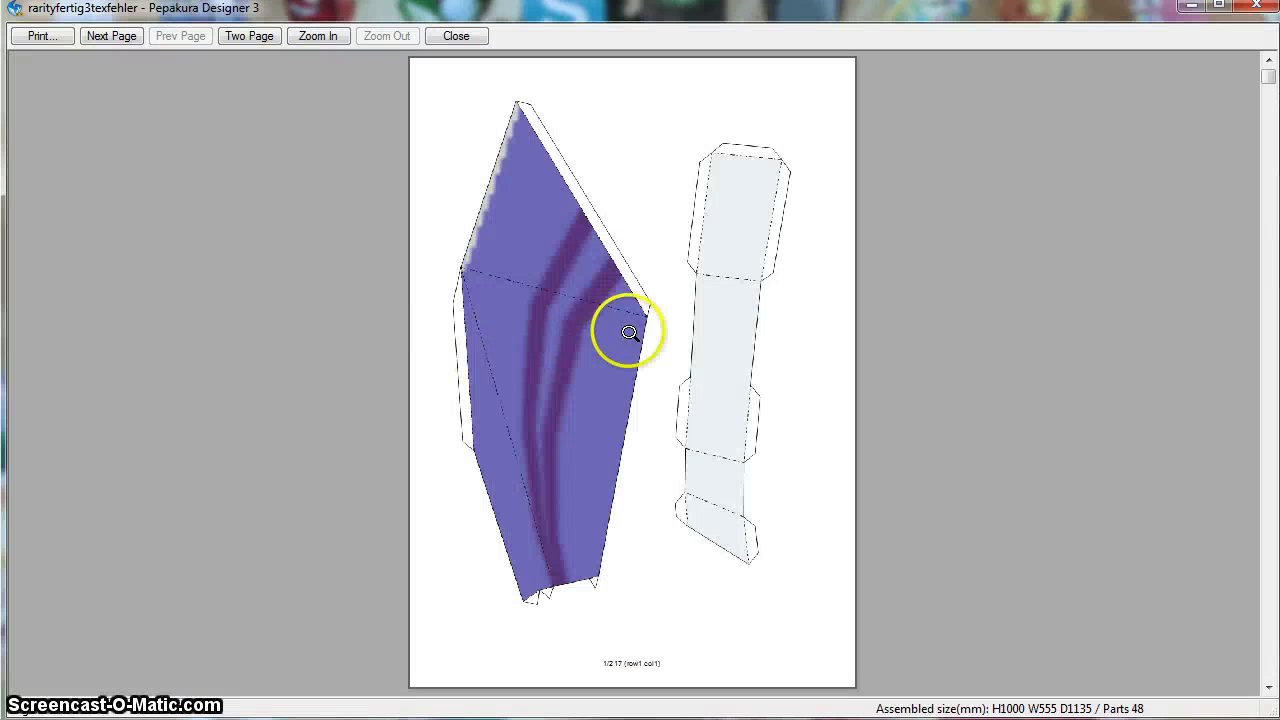
pyautogui.click(543, 289)
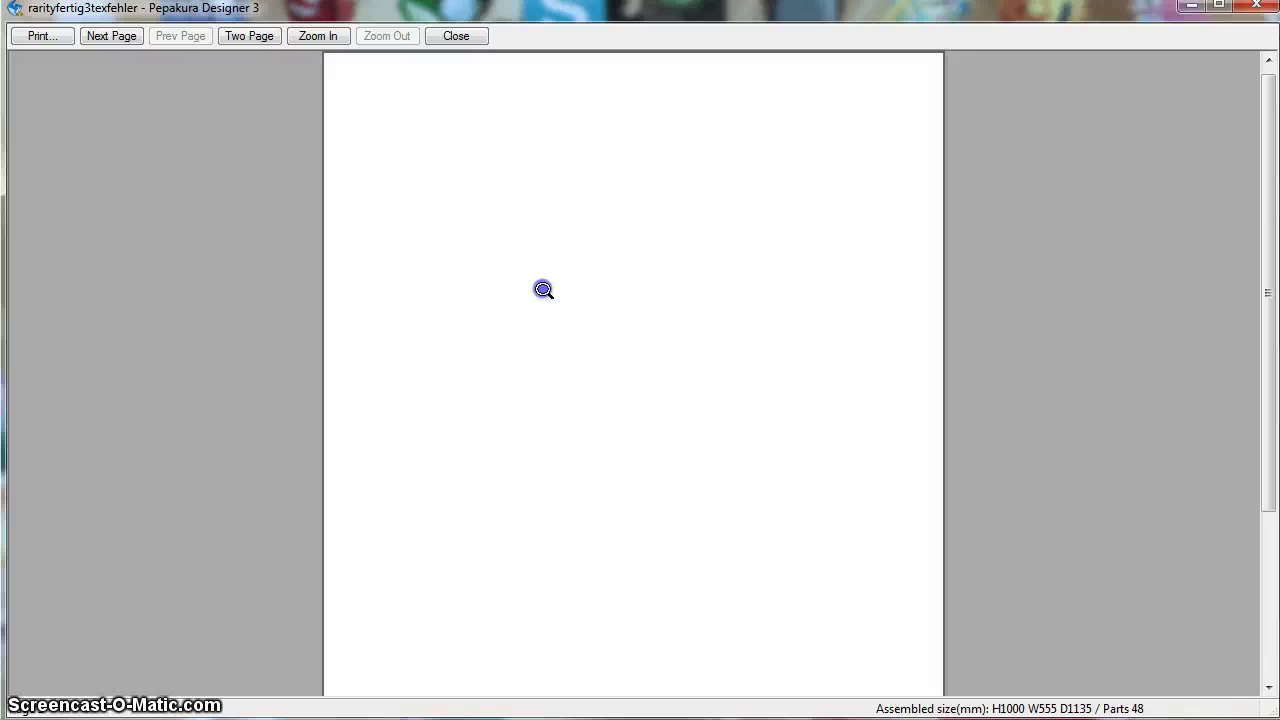
pyautogui.middleClick(557, 398)
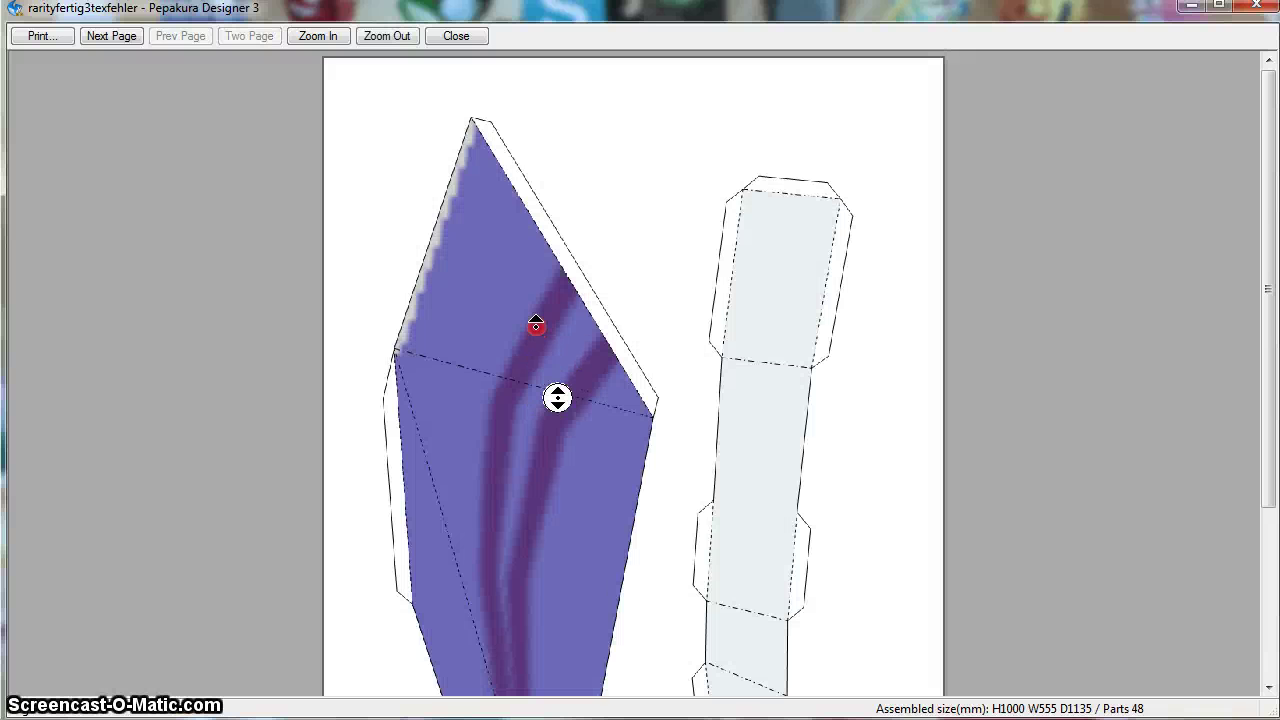
pyautogui.middleClick(574, 404)
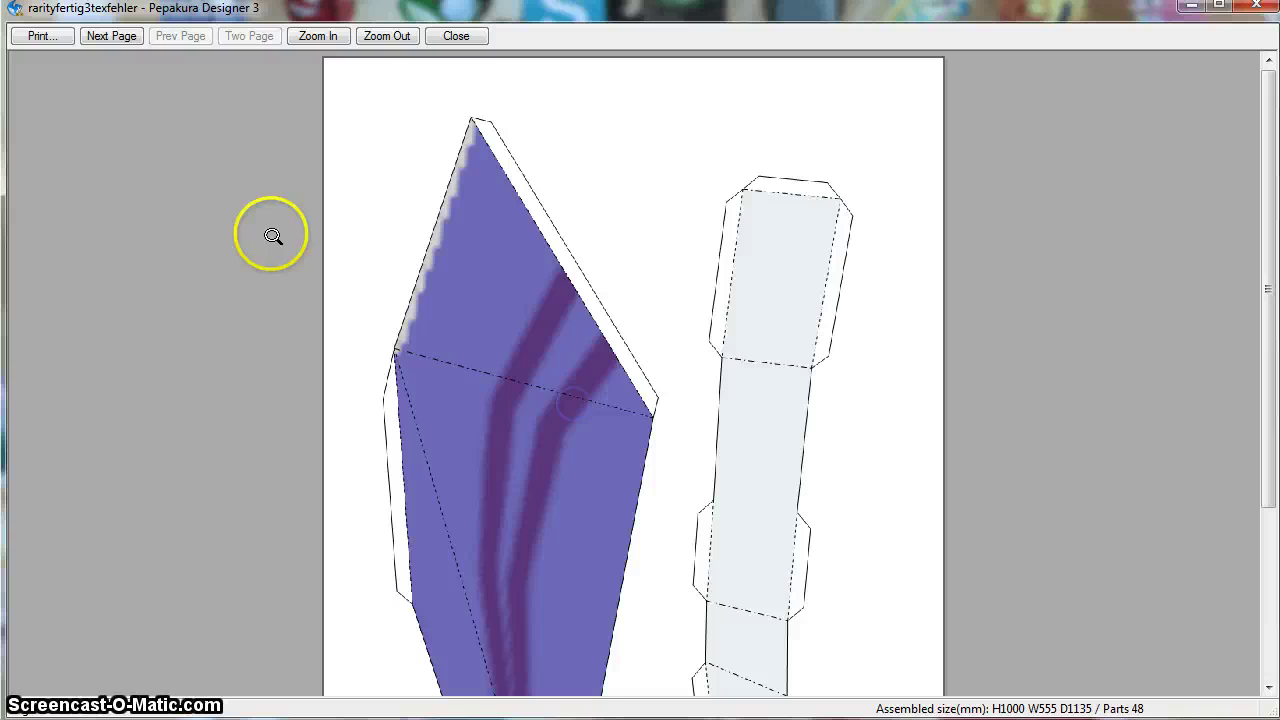
pyautogui.click(462, 38)
# - Try to export the unfolded pattern as a multi-file bitmap with one BMP file per sheet
pyautogui.click(25, 33)
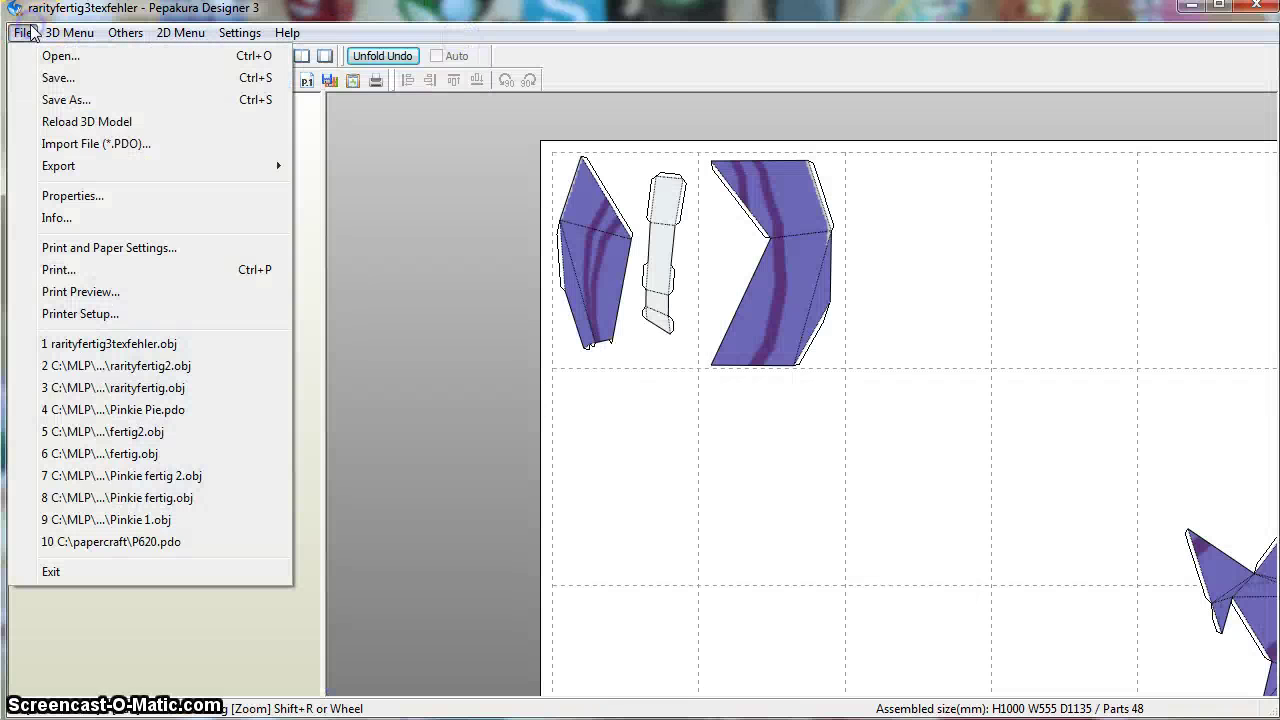
pyautogui.moveTo(53, 175)
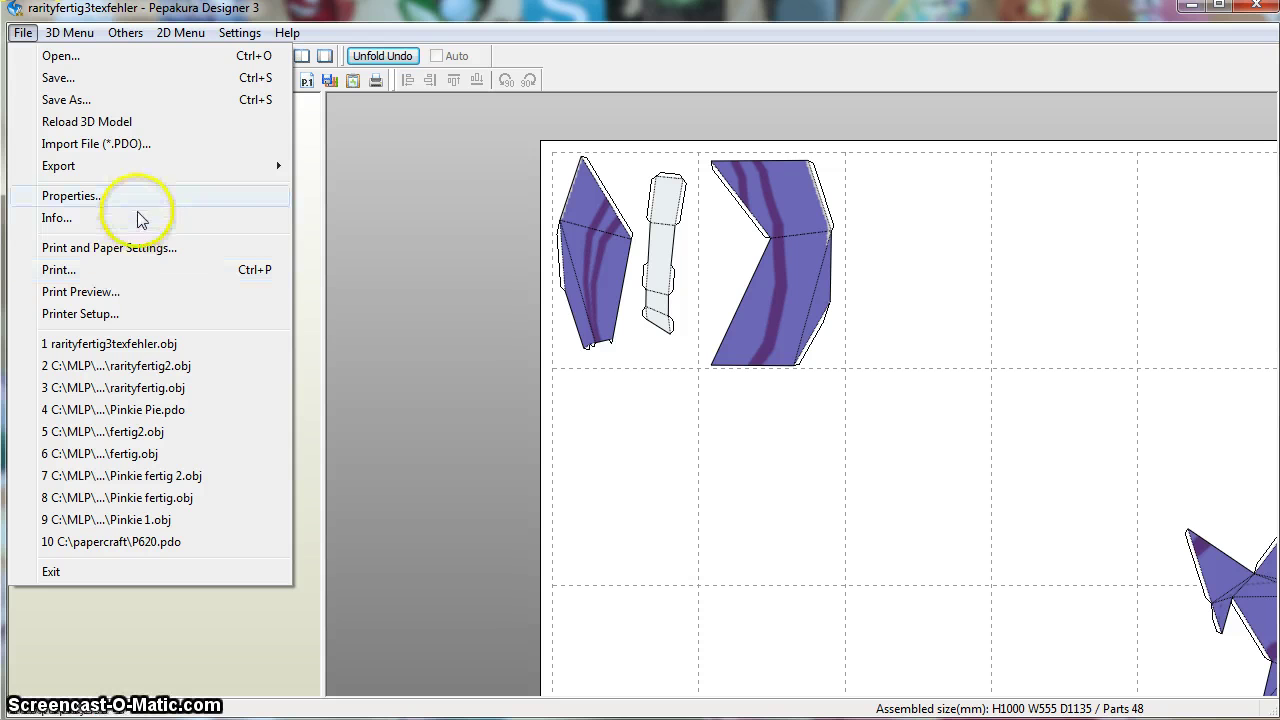
pyautogui.moveTo(150, 171)
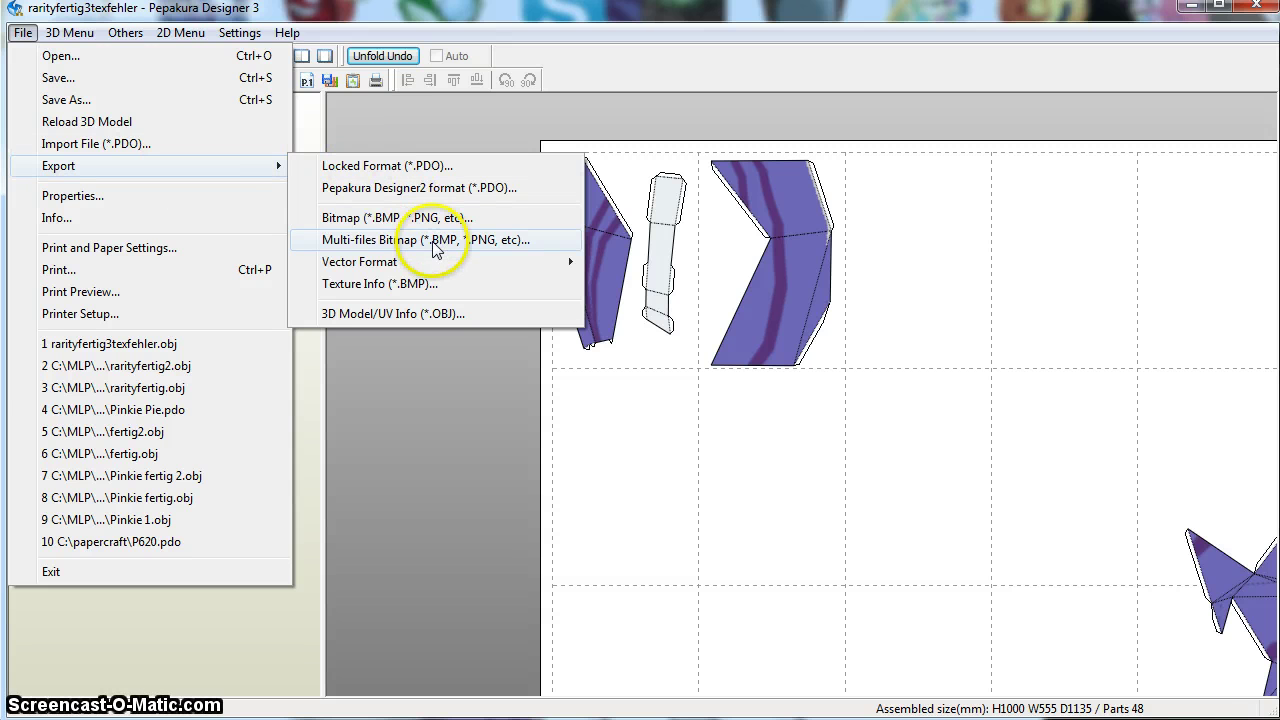
pyautogui.click(395, 250)
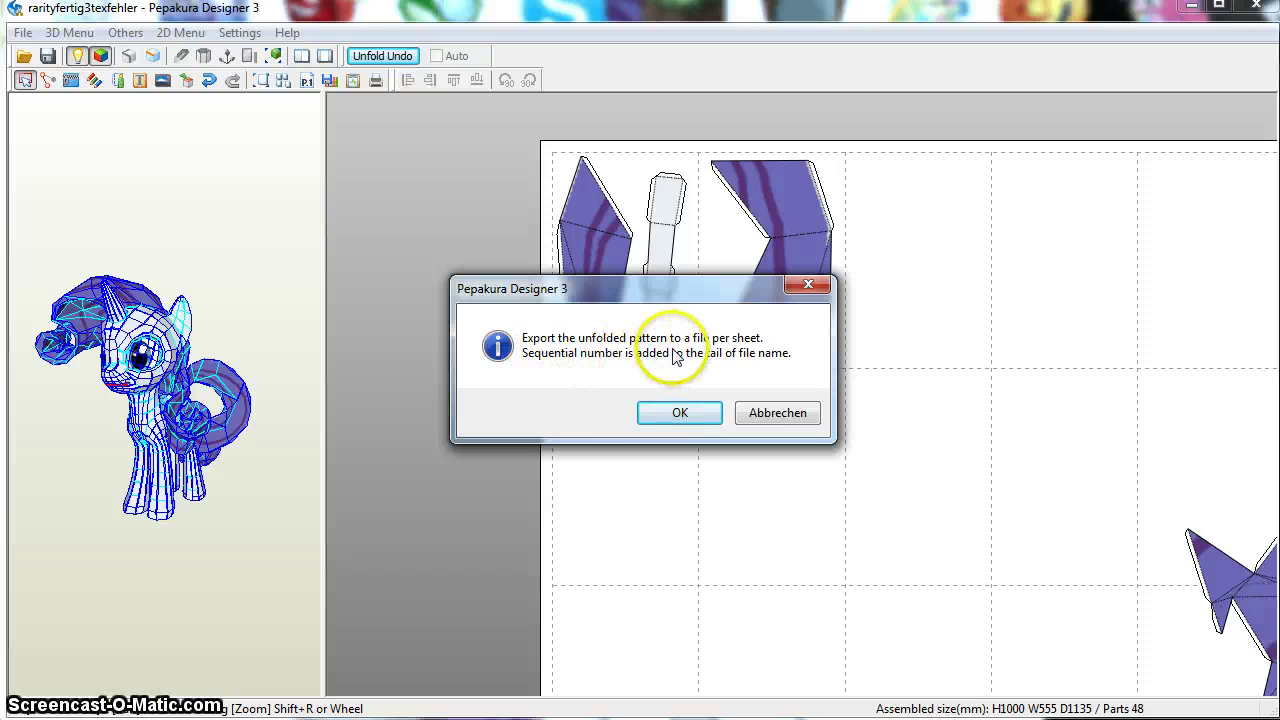
pyautogui.click(681, 413)
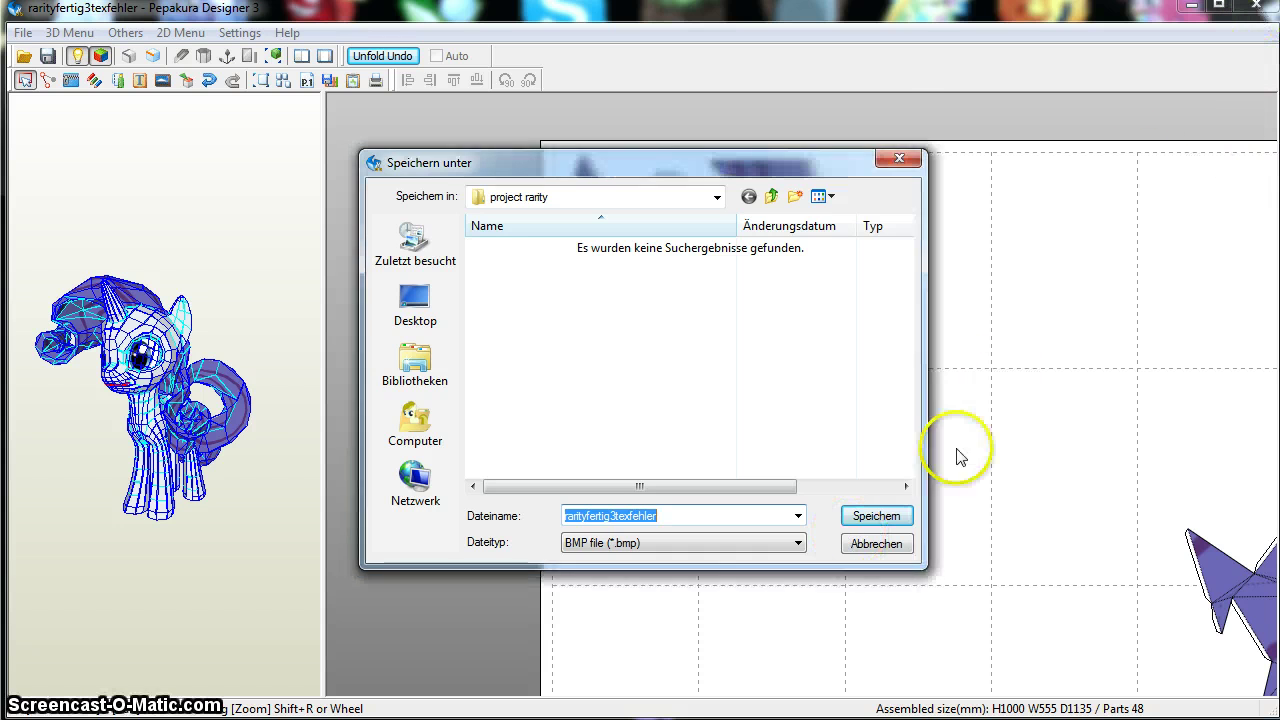
pyautogui.click(871, 543)
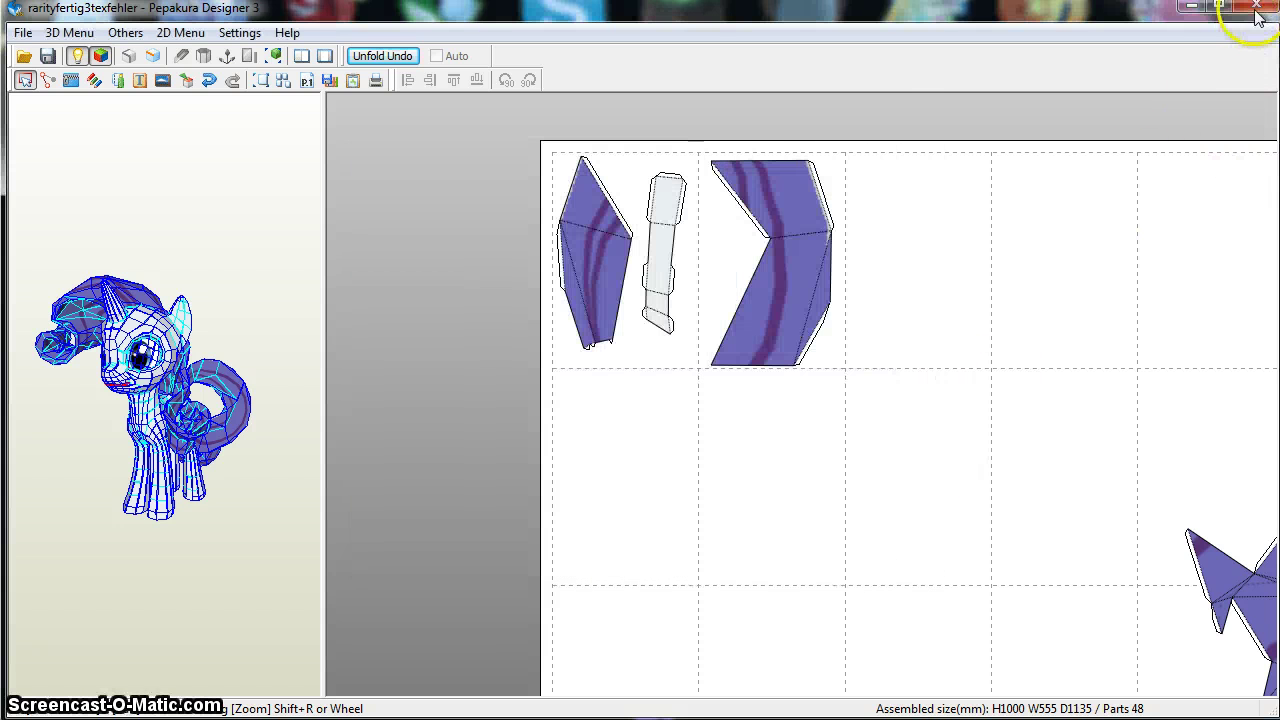
# - Close Pepakura Designer without saving the changes to rarityfertig3texfehler
pyautogui.click(1256, 10)
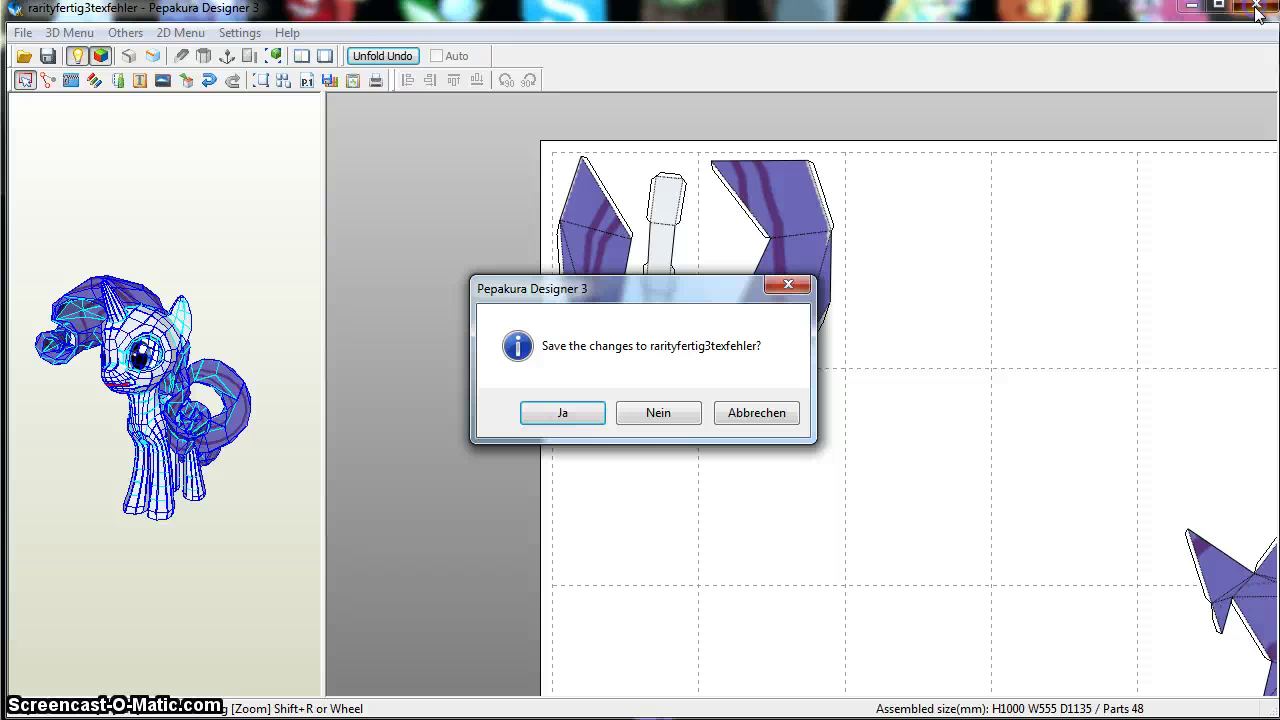
pyautogui.click(637, 415)
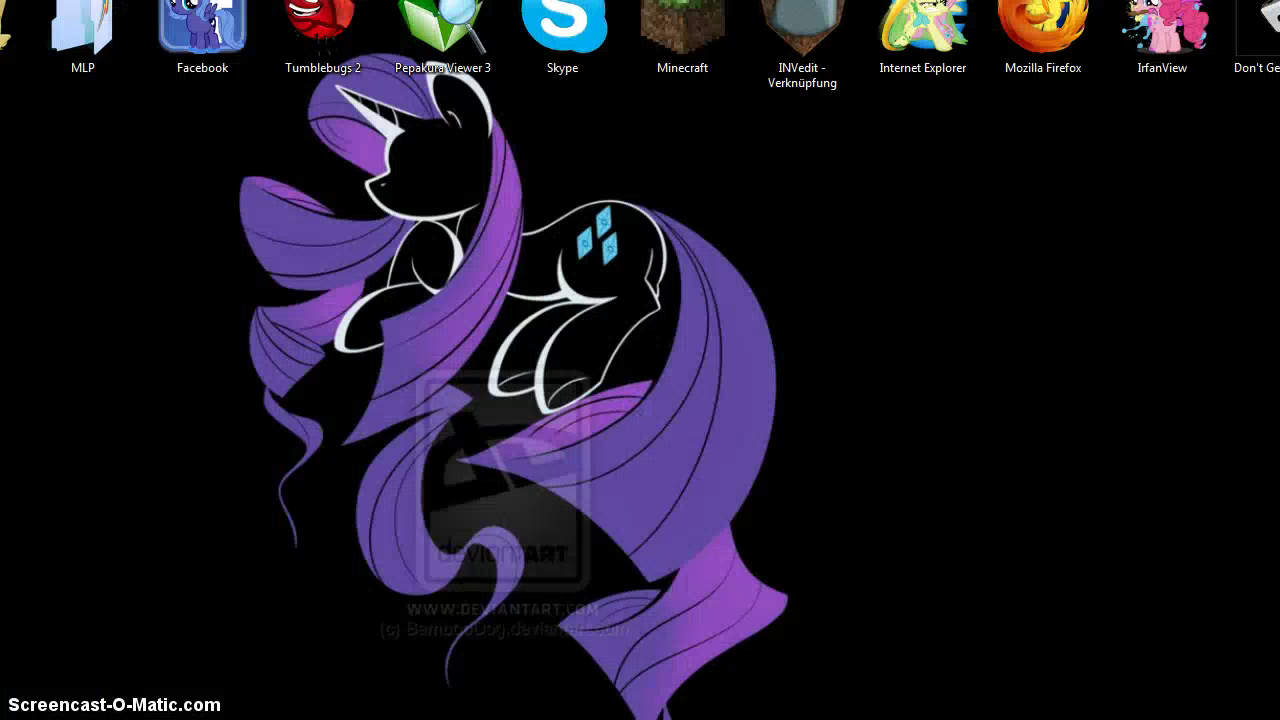
# - Switch to Windows Explorer, resize its window to fit the screen, and browse to C:\MLP\MLP\Projekt Luna
pyautogui.doubleClick(11, 40)
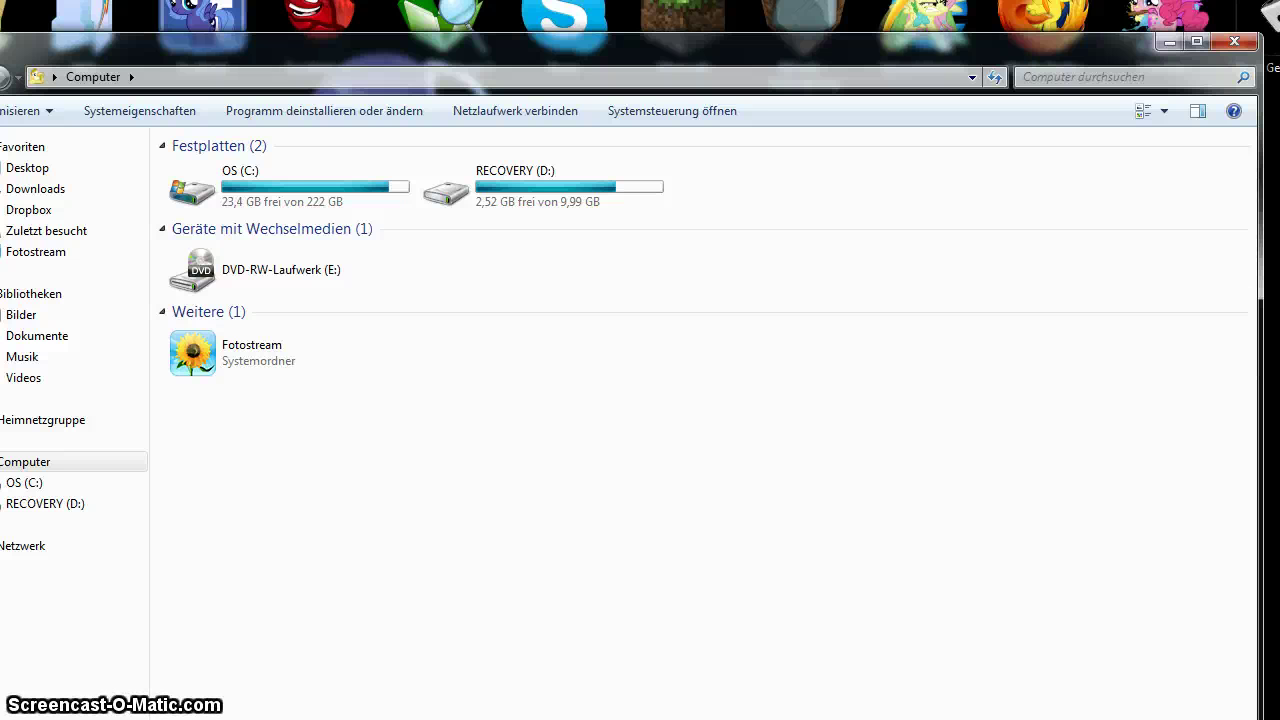
pyautogui.moveTo(1080, 719); pyautogui.dragTo(1080, 660)
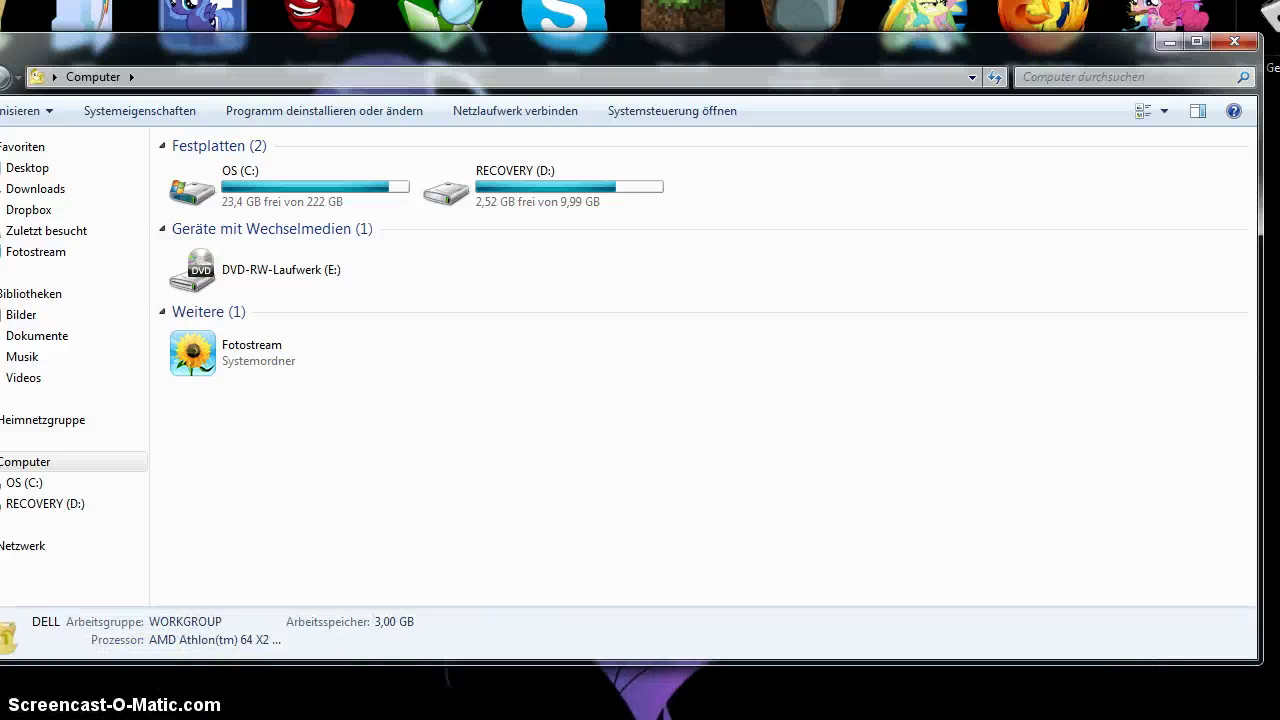
pyautogui.moveTo(0, 655); pyautogui.dragTo(1, 655)
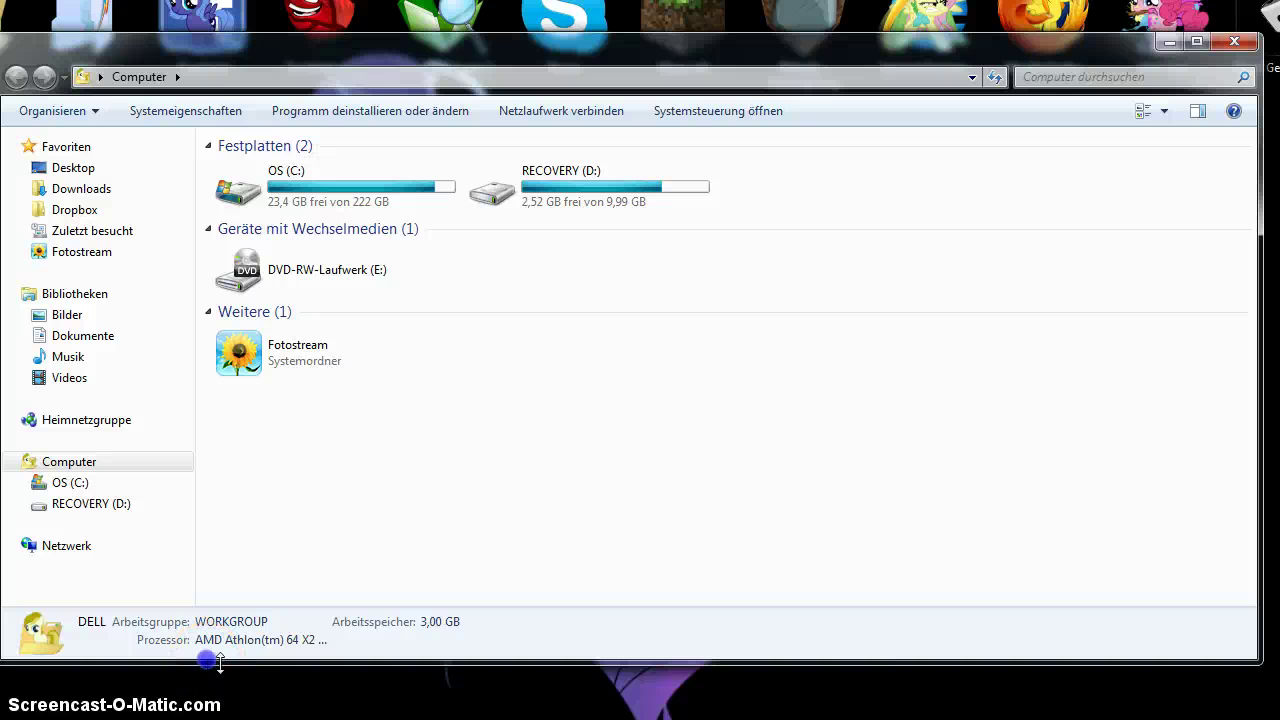
pyautogui.moveTo(222, 666); pyautogui.dragTo(222, 700)
pyautogui.doubleClick(329, 190)
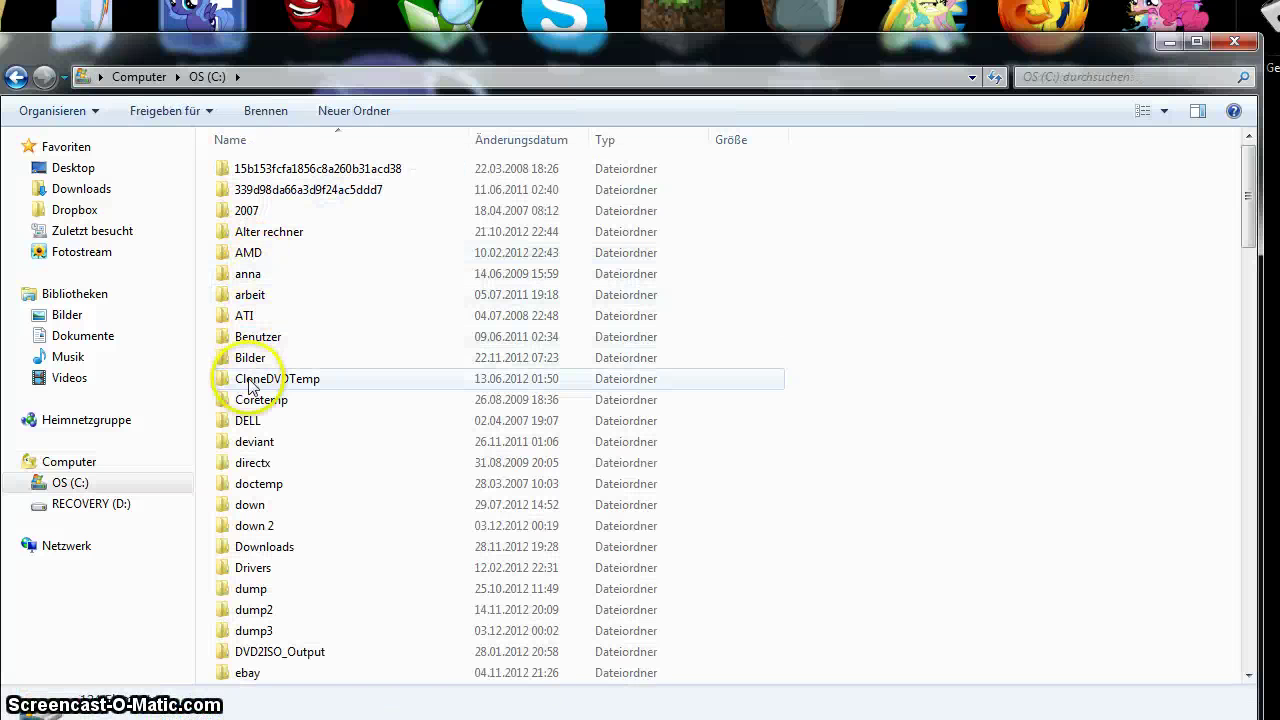
pyautogui.scroll(-2, 253, 401)
pyautogui.scroll(-4, 255, 350)
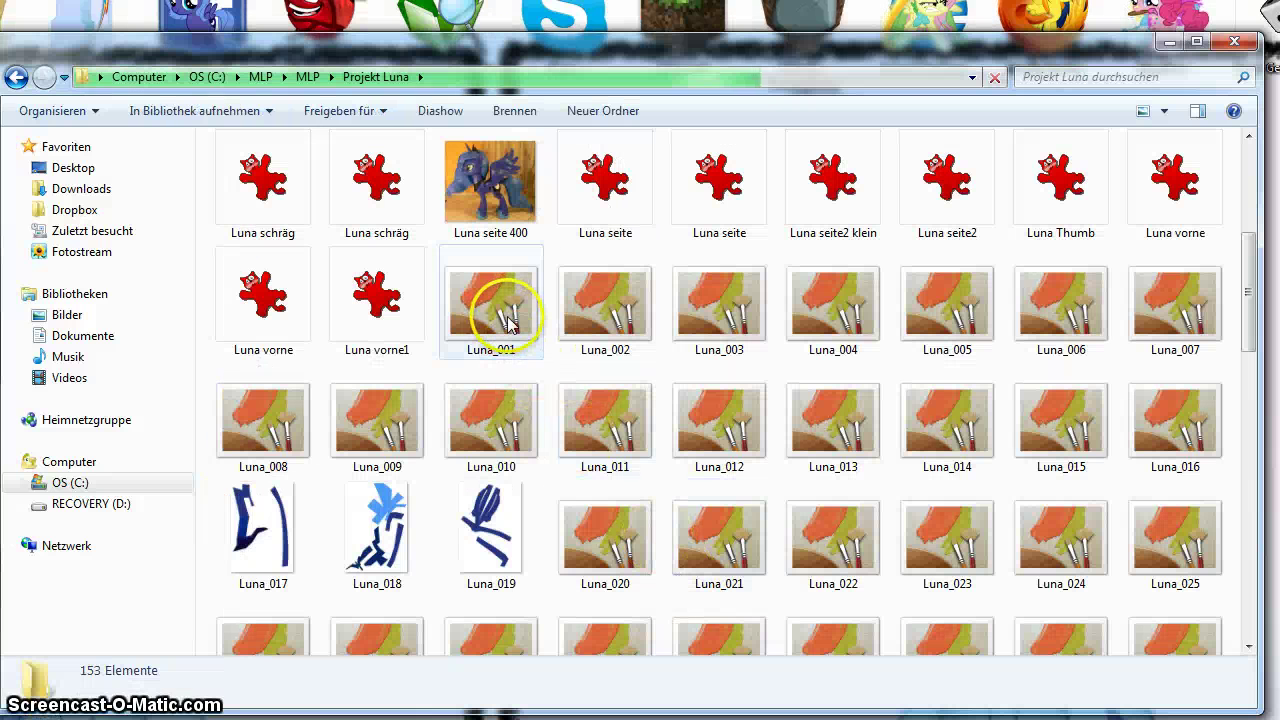
# - Select the exported bitmap pages Luna_001 through Luna_070 and check their combined file size
pyautogui.click(510, 322)
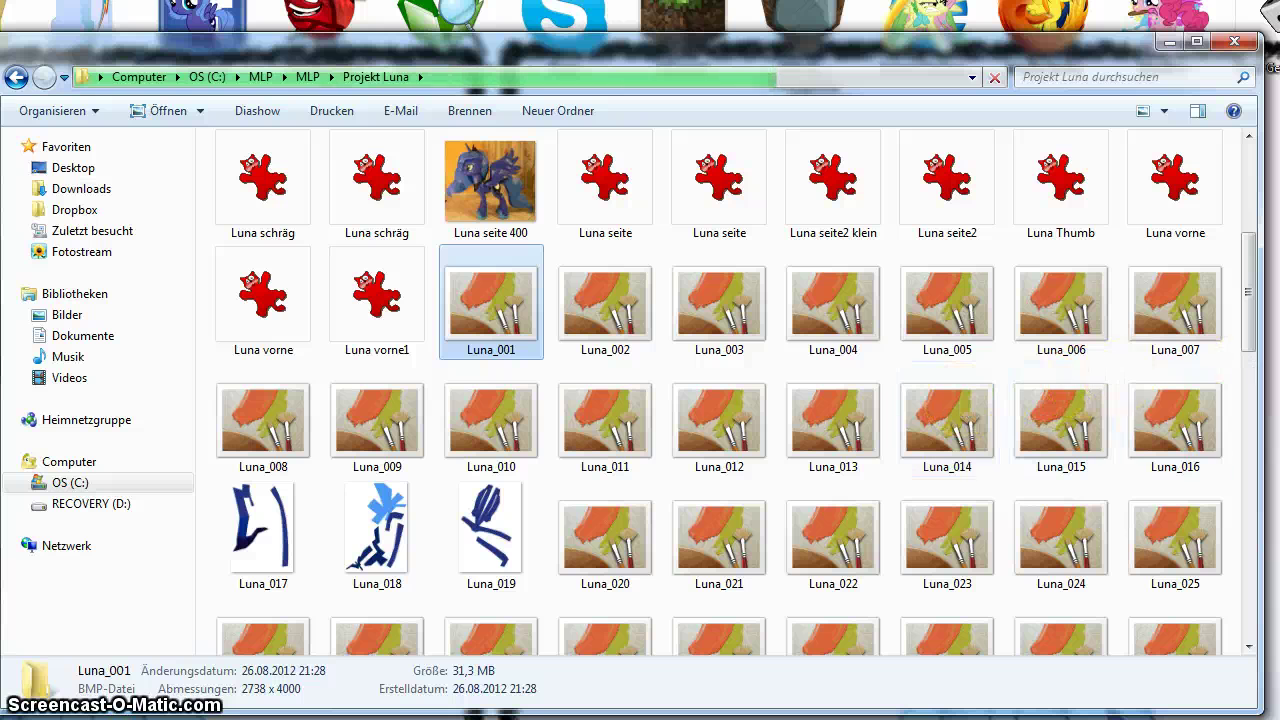
pyautogui.moveTo(1256, 308); pyautogui.dragTo(1257, 478)
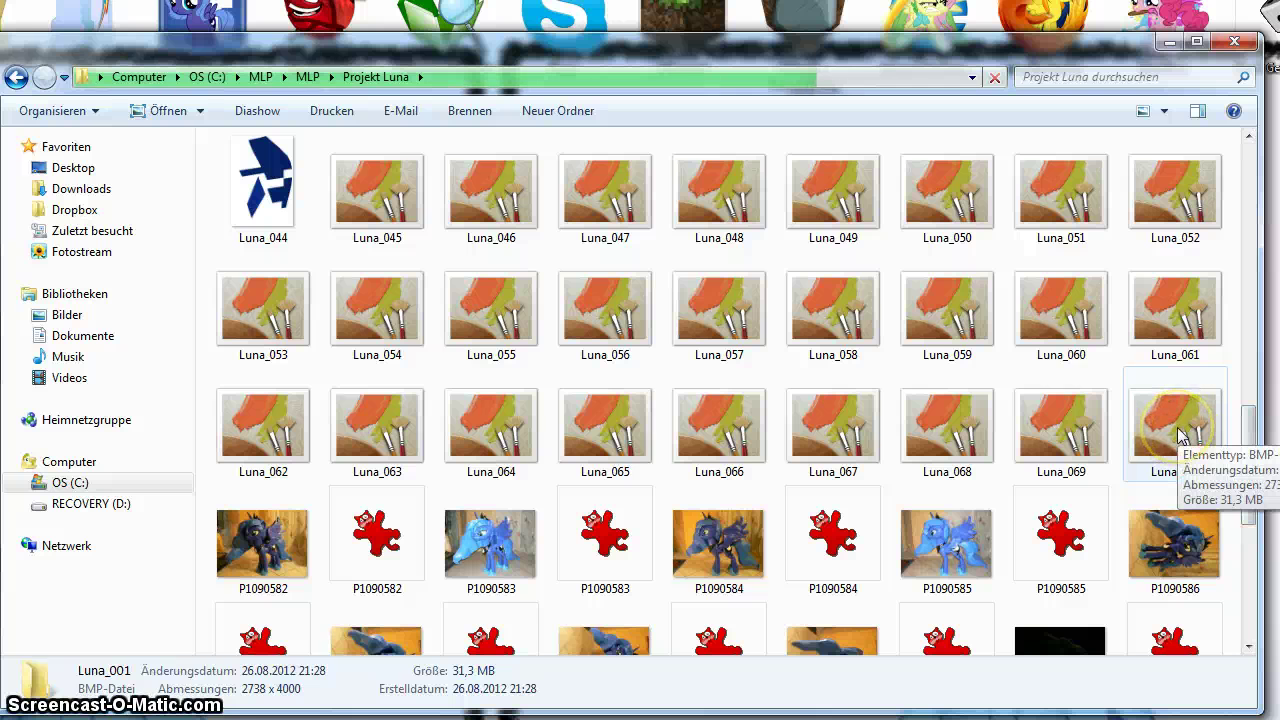
pyautogui.keyDown('shift'); pyautogui.click(1178, 436); pyautogui.keyUp('shift')
pyautogui.click(118, 694)
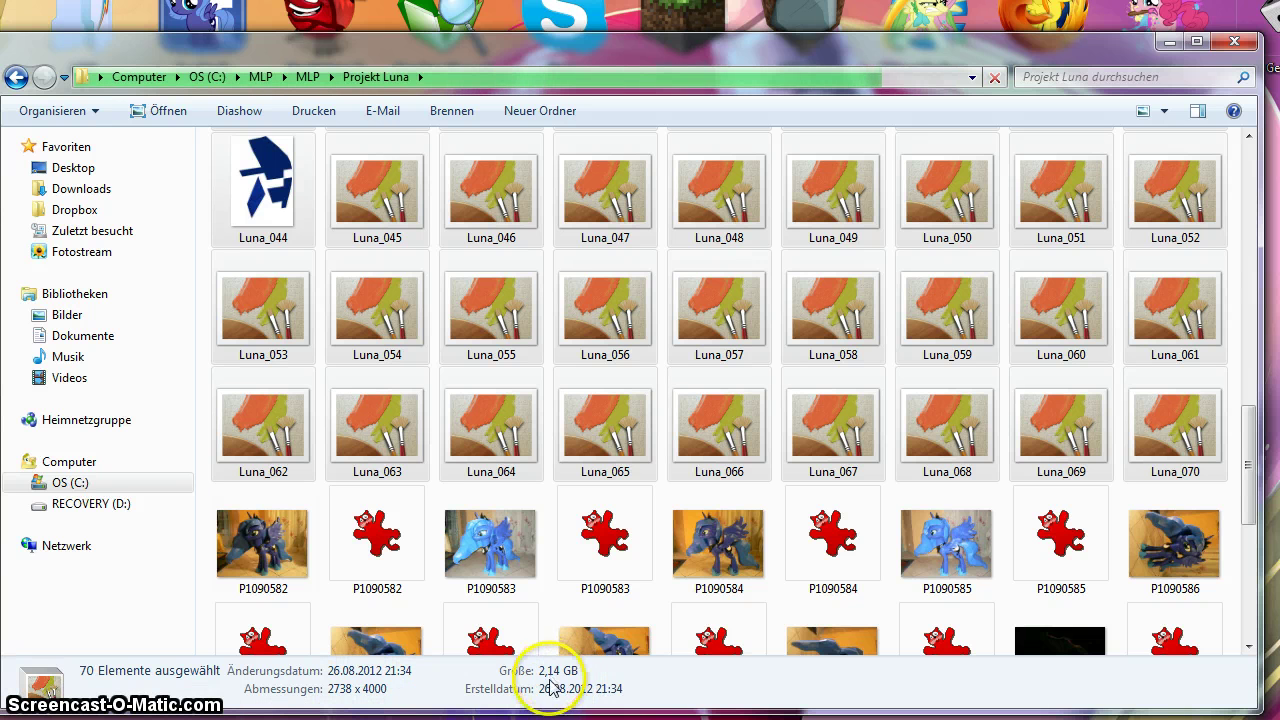
# - Look at the 7-Zip archive options for the selected Luna bitmaps, and close the Explorer window
pyautogui.rightClick(585, 412)
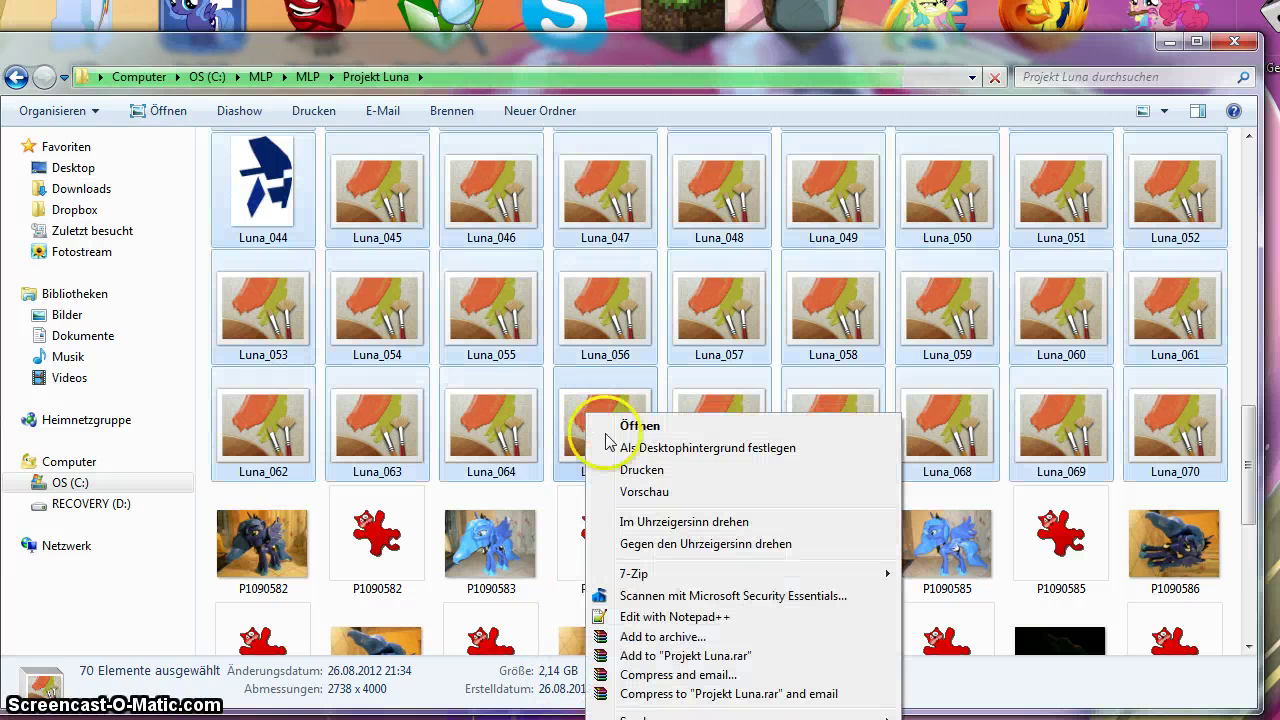
pyautogui.moveTo(663, 577)
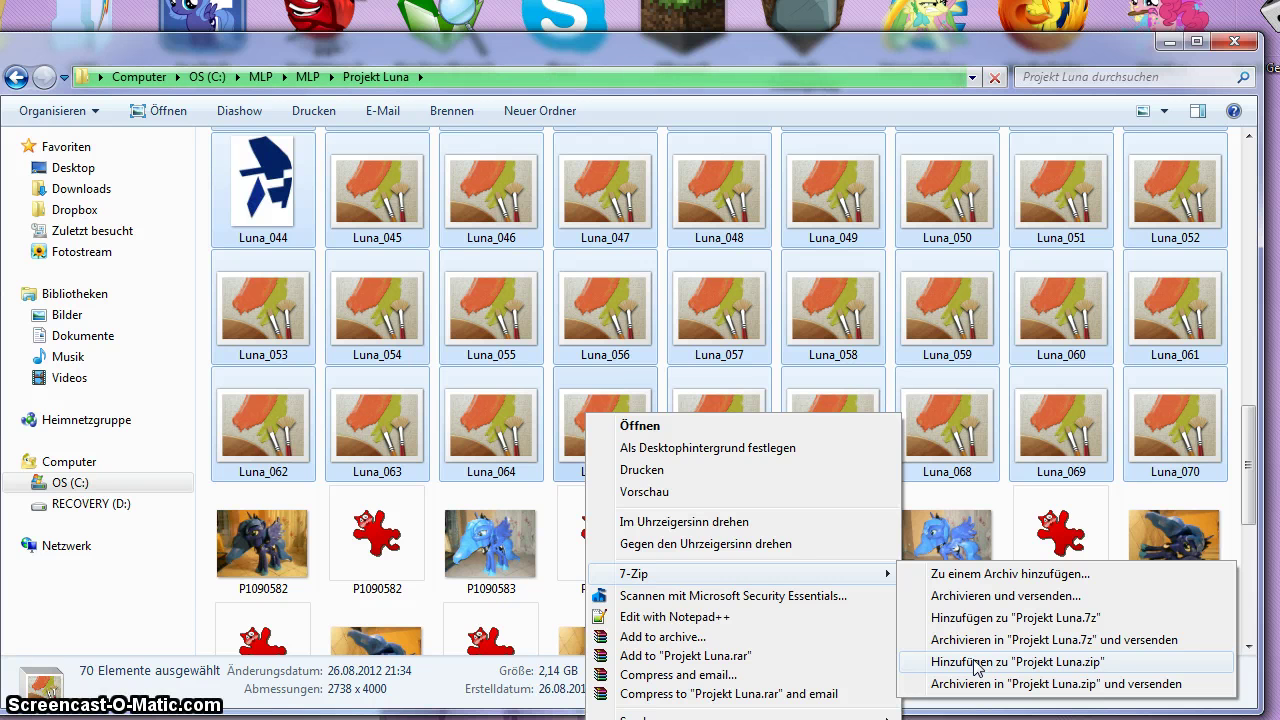
pyautogui.click(625, 375)
pyautogui.click(166, 230)
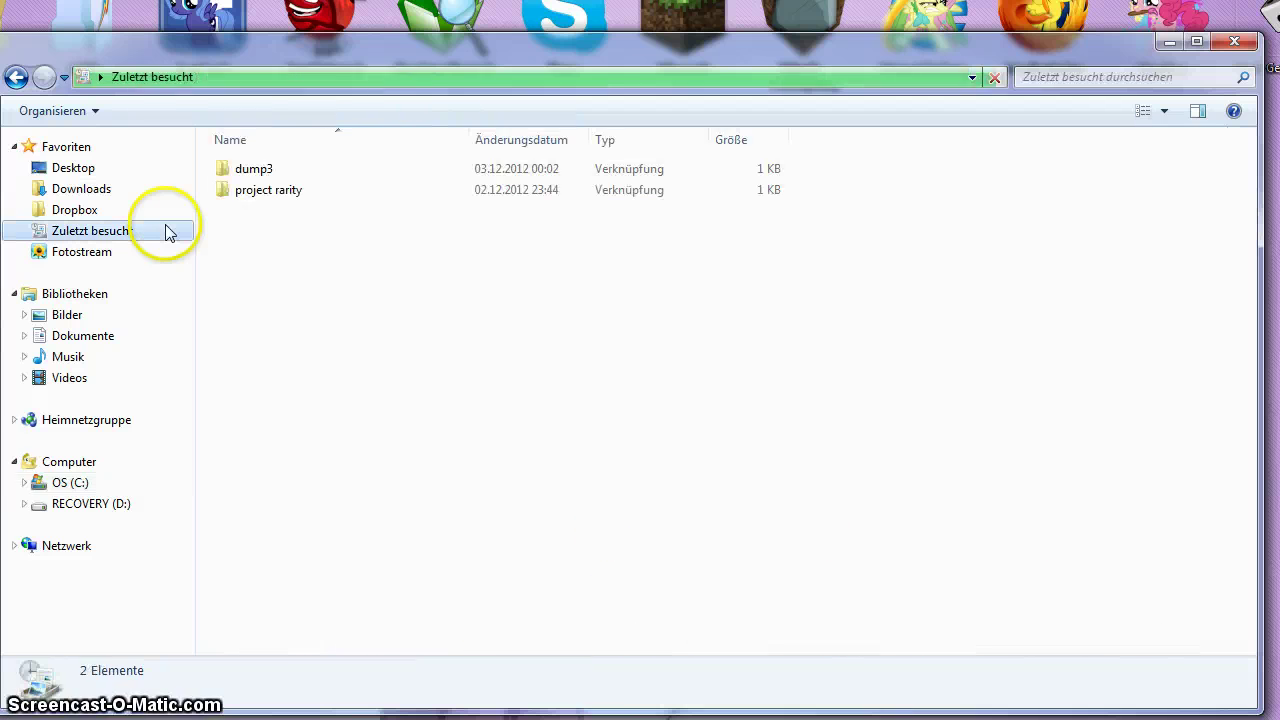
pyautogui.click(1234, 41)
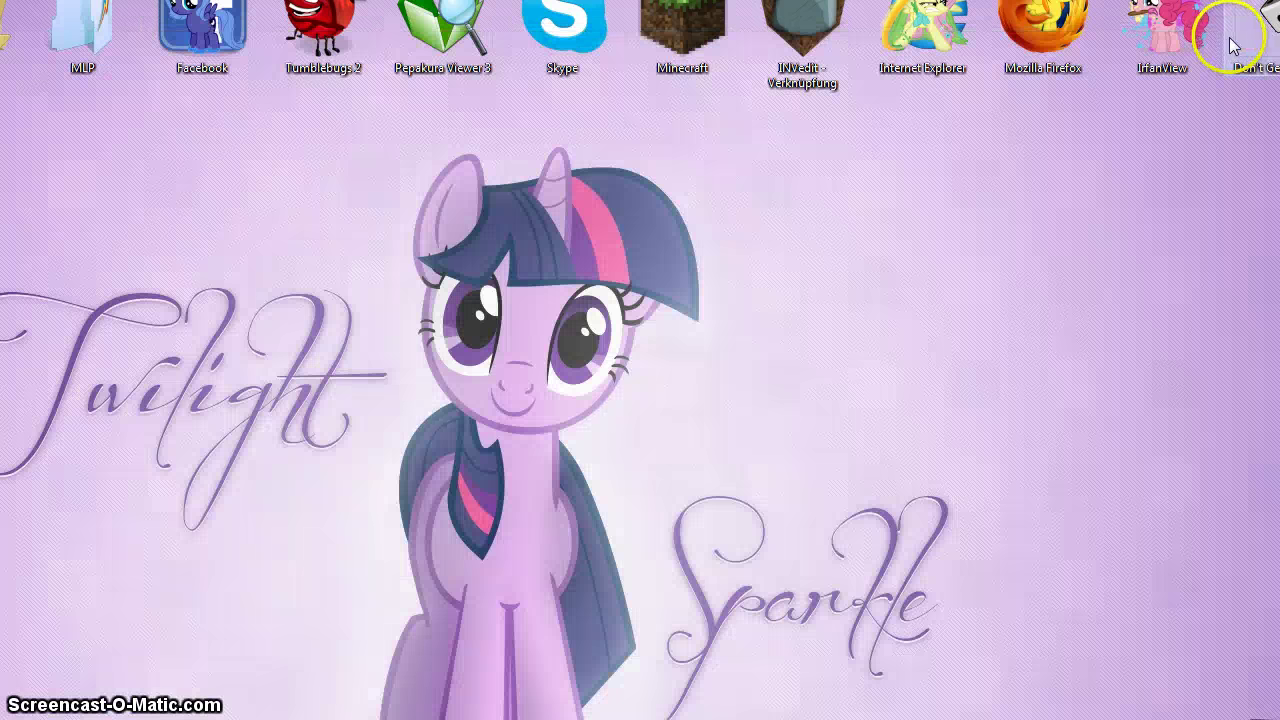